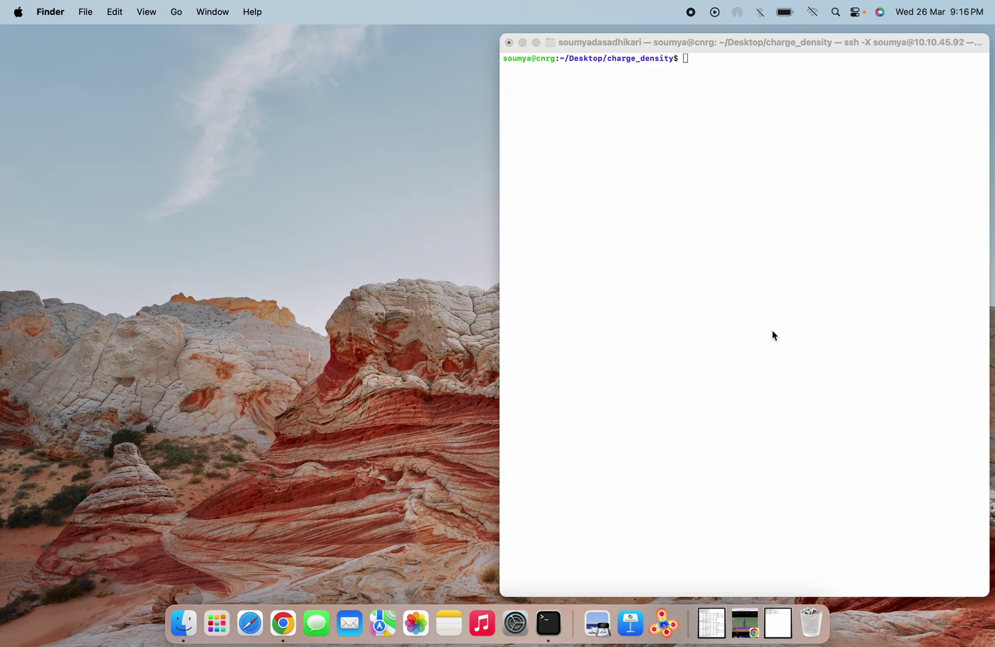
List the charge_density folder in the remote terminal, change into the slab directory and list its files
left_click(743, 306)
type("ls")
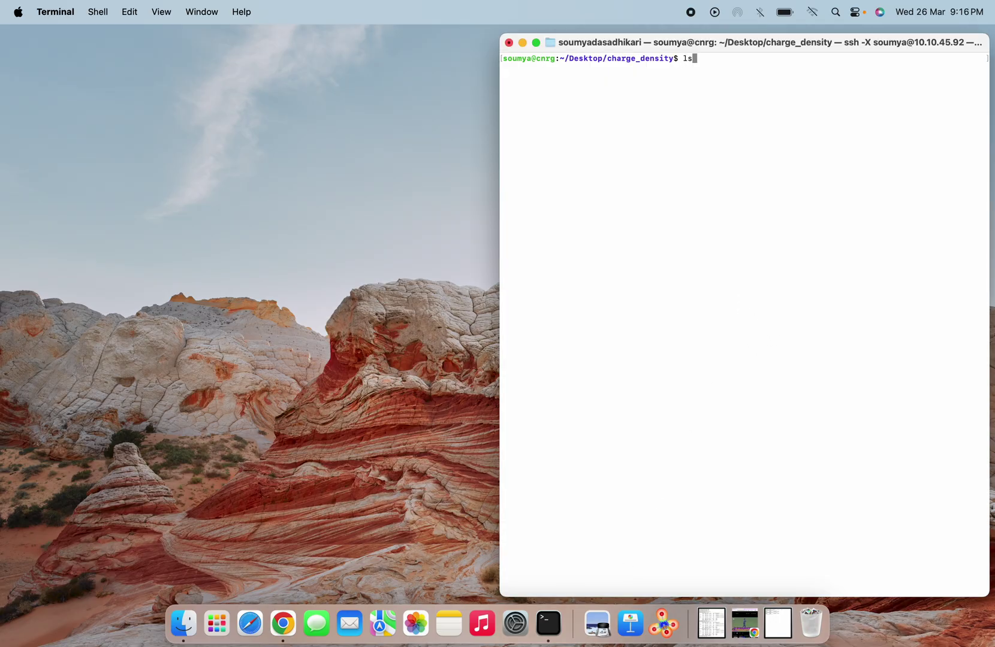
key("Return")
type("cd sl")
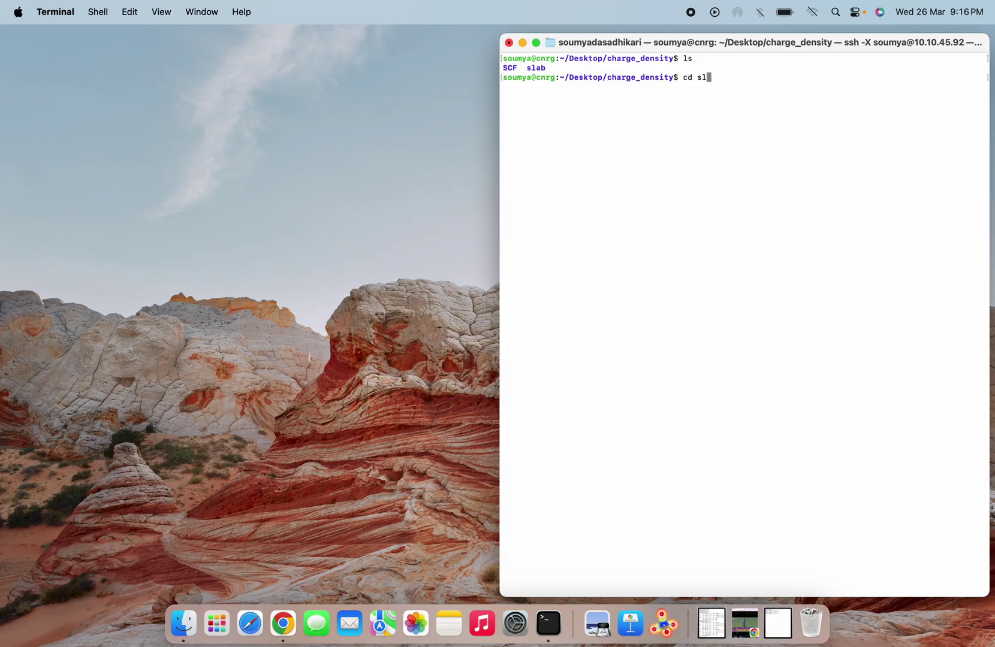
key("Tab")
key("Return")
type("ls")
key("Return")
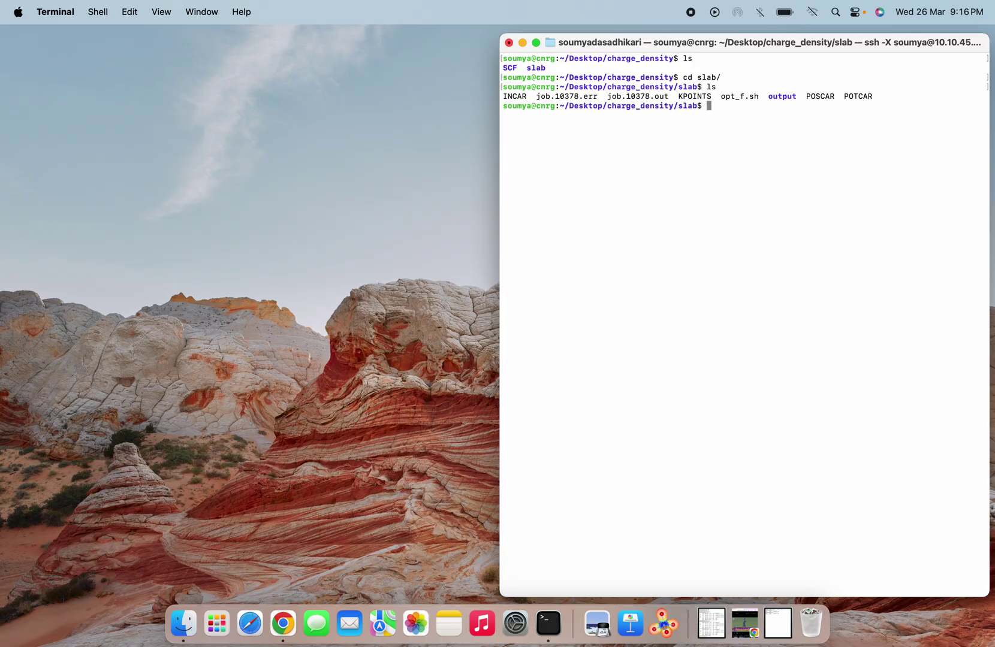
type("vi")
key("BackSpace")
key("BackSpace")
key("BackSpace")
Switch to the local terminal session and open the slab's POSCAR file in VESTA
left_click(778, 624)
key("Up")
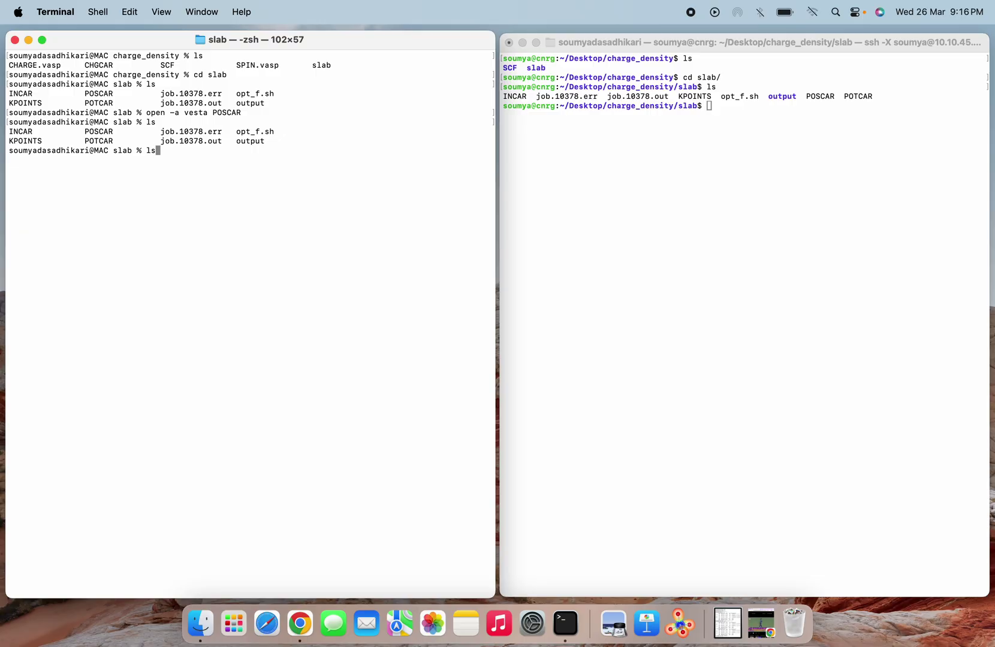
key("Up")
key("Return")
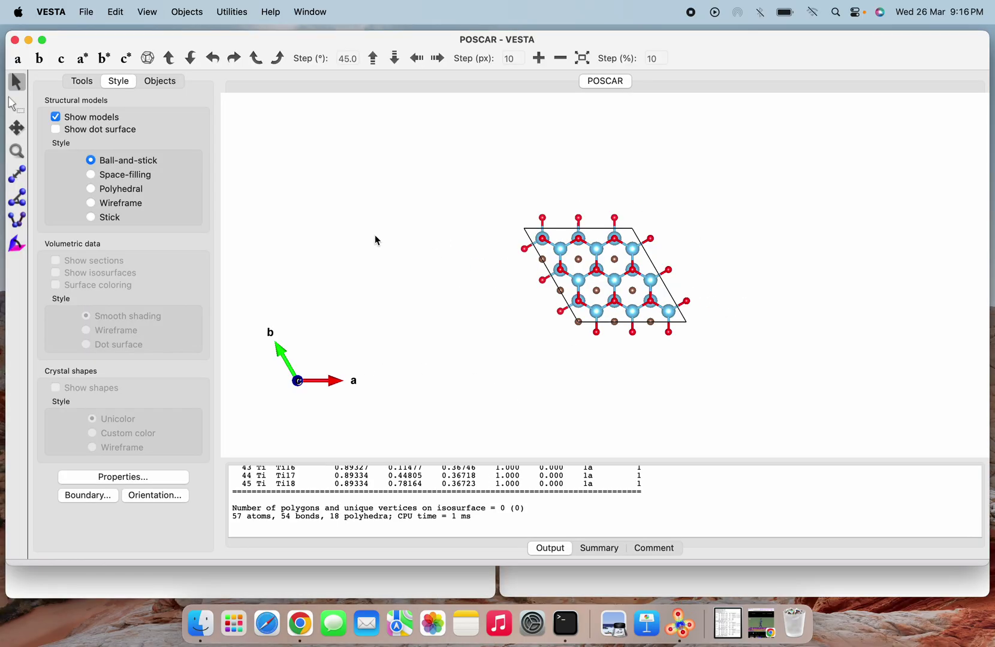
Inspect the slab structure side-on along the a axis and tilt it slightly to show its atomic layers
left_click(22, 61)
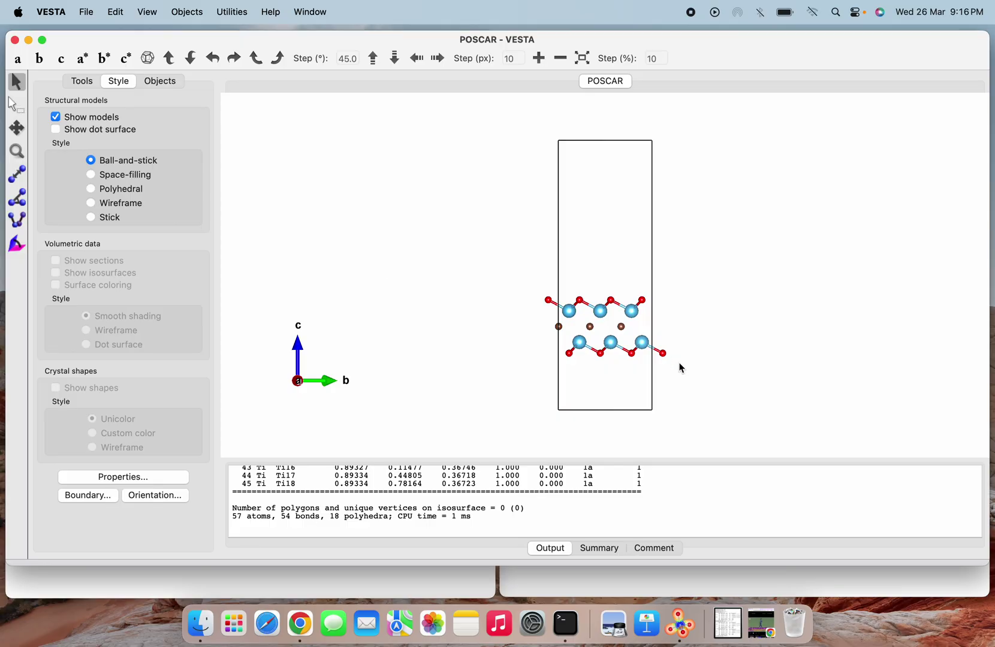
scroll(602, 356, "down", 2)
scroll(602, 356, "up", 5)
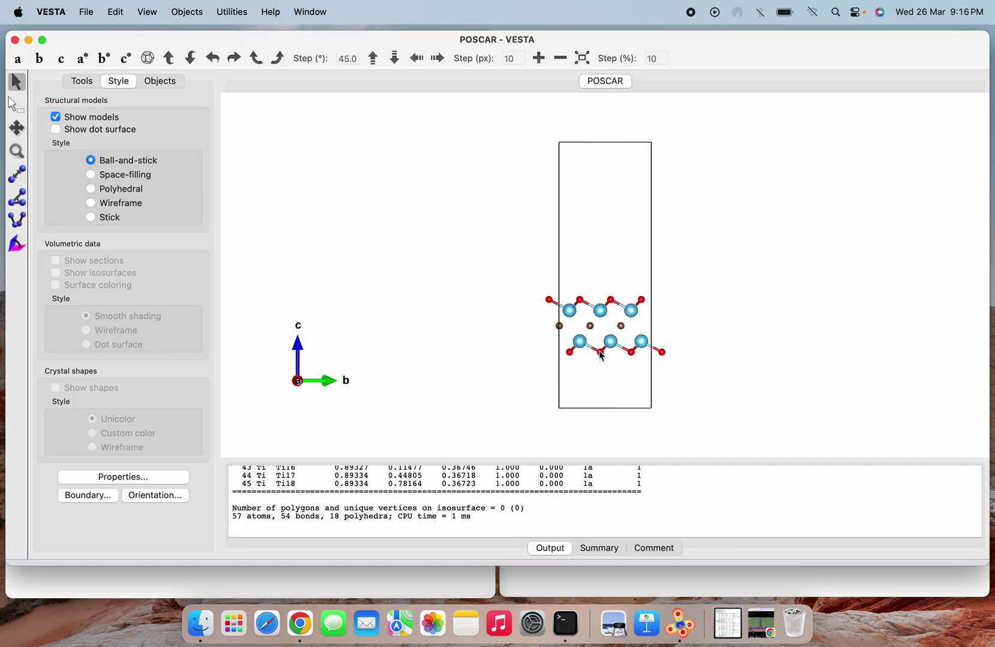
scroll(602, 356, "down", 1)
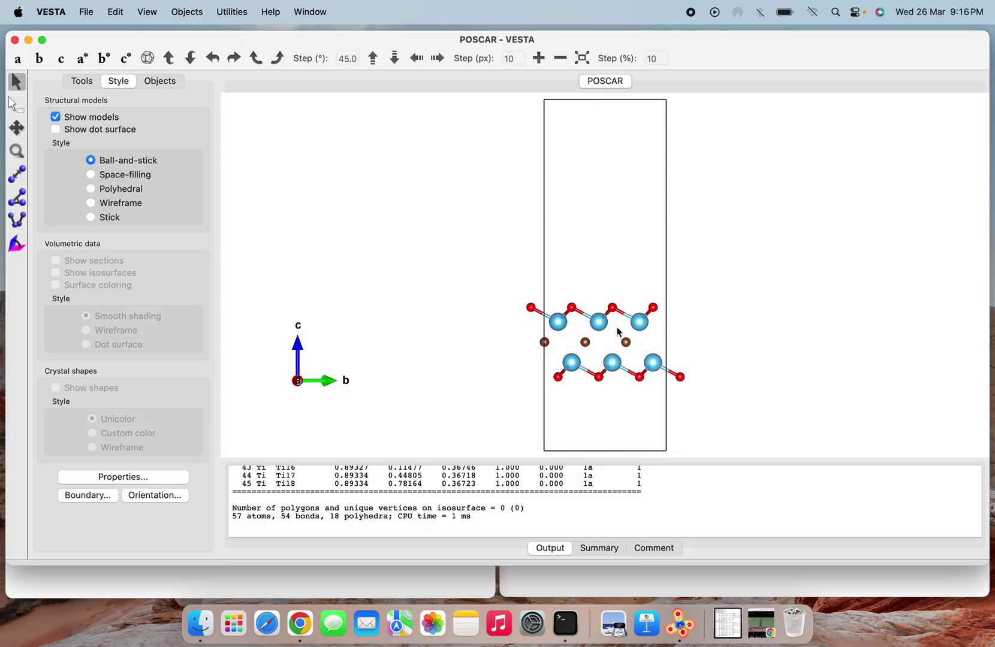
mouse_move(645, 309)
left_mouse_down()
mouse_move(635, 320)
mouse_move(606, 302)
mouse_move(649, 323)
mouse_move(667, 296)
mouse_move(634, 316)
left_mouse_up()
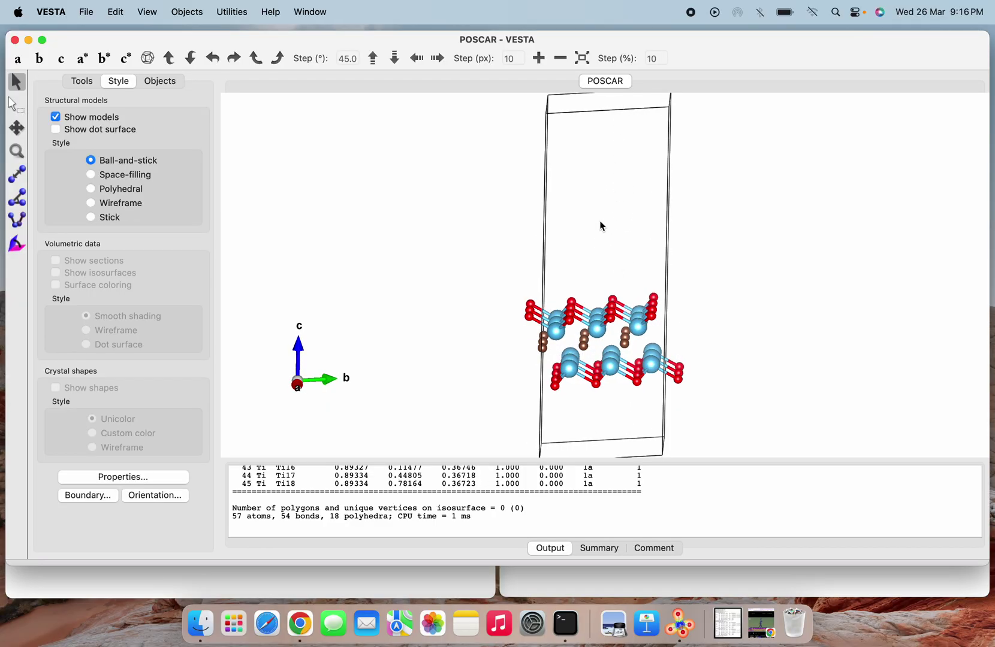
scroll(609, 256, "down", 5)
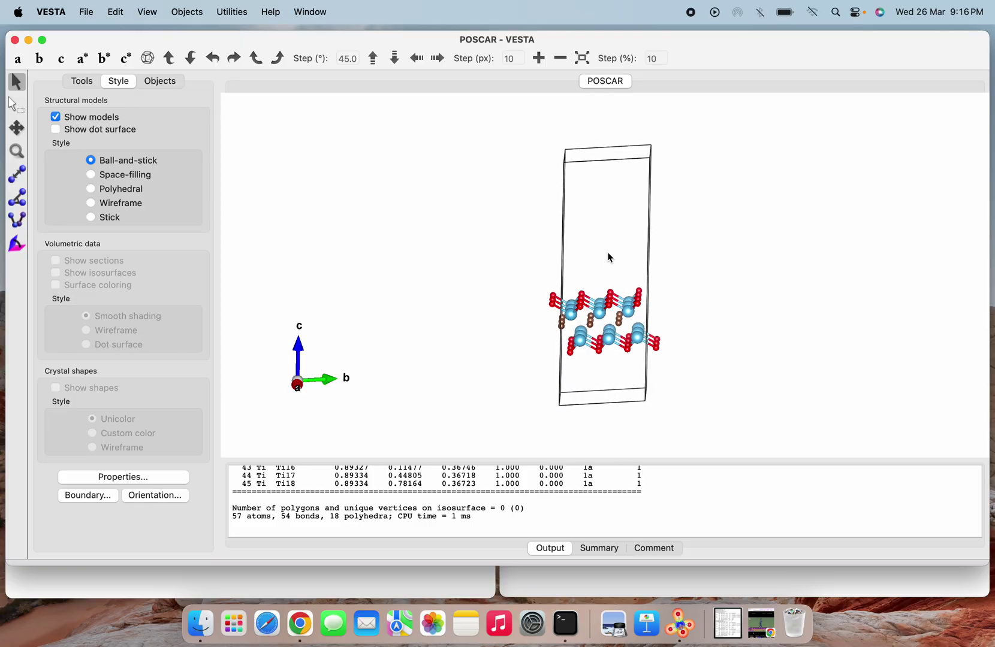
Inspect the slab from above along the c axis, and side-on along the a axis to check the vacuum
left_click(58, 62)
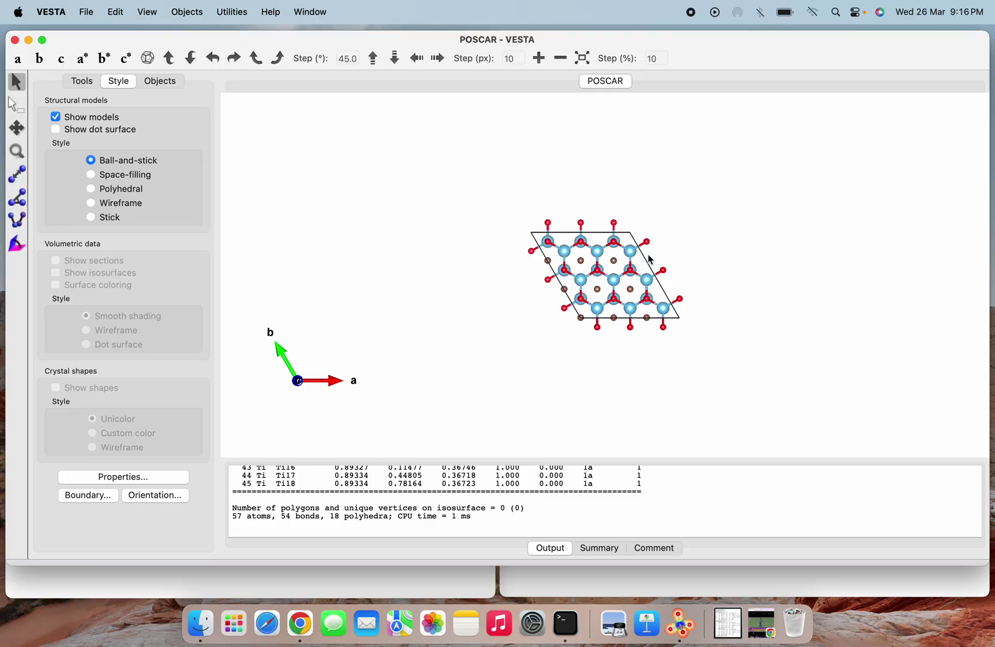
left_click(22, 62)
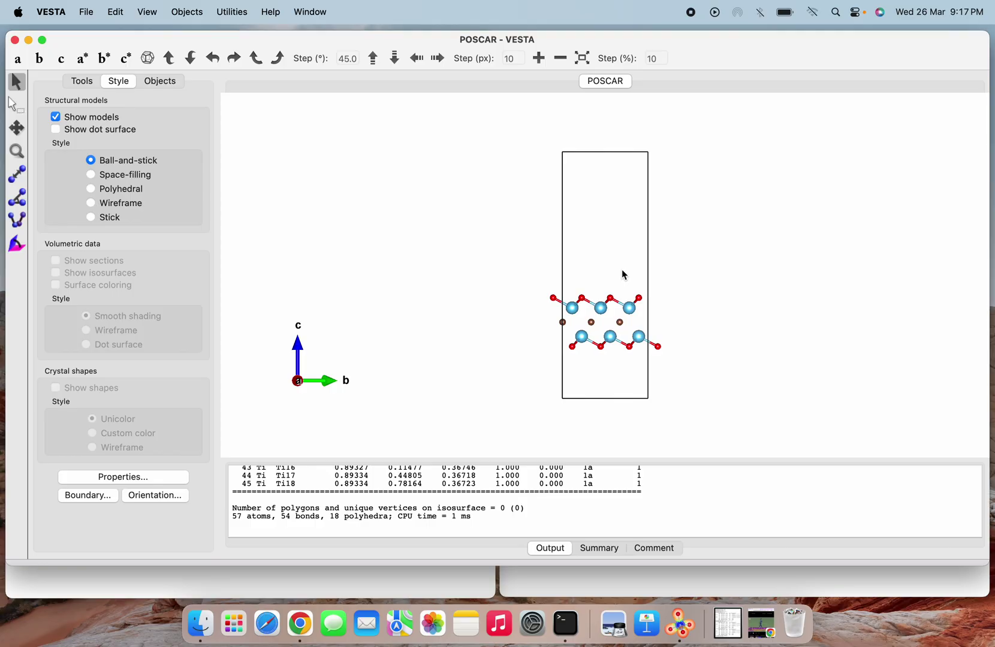
scroll(624, 275, "down", 1)
scroll(624, 275, "down", 5)
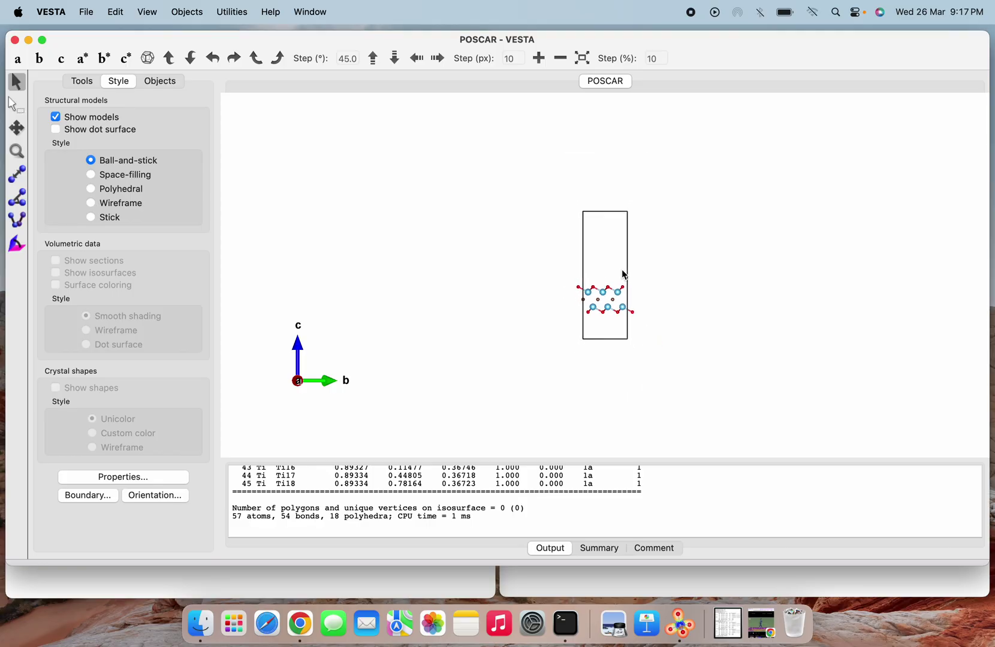
scroll(624, 275, "down", 8)
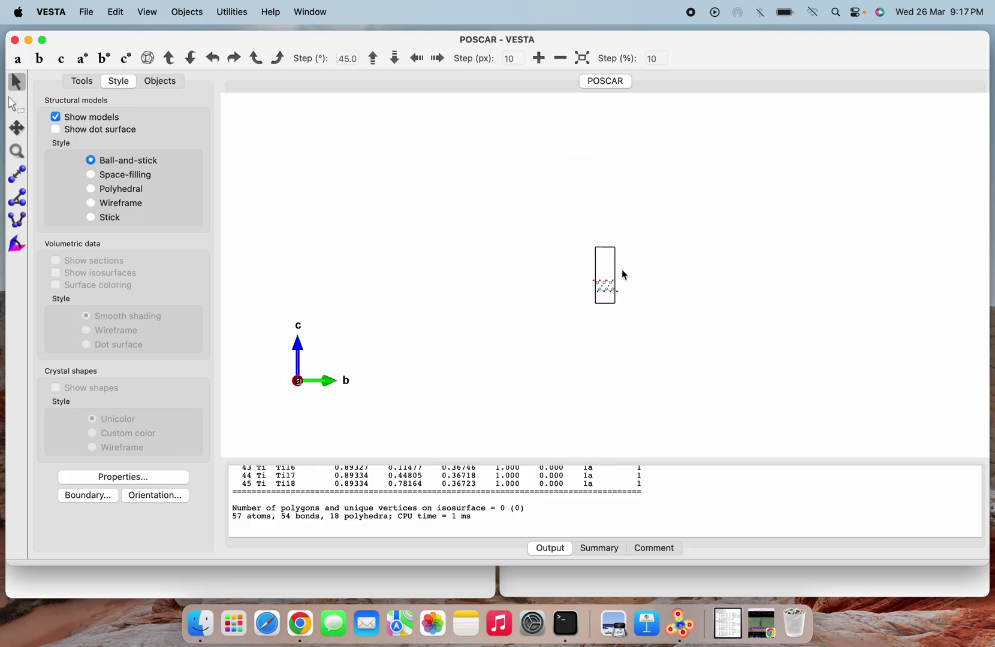
scroll(624, 276, "up", 6)
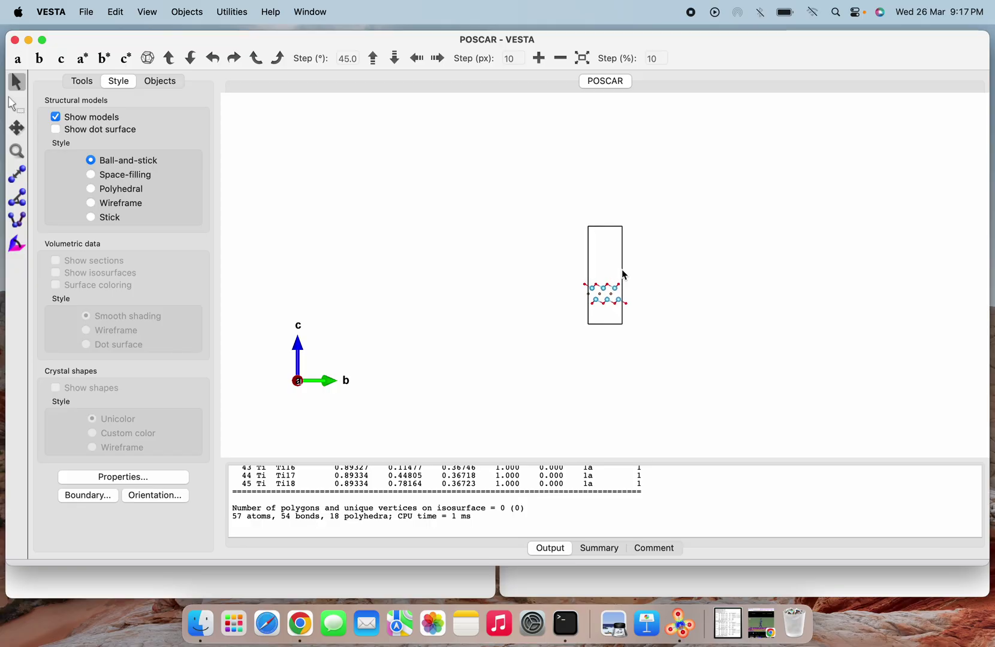
scroll(623, 274, "down", 4)
scroll(623, 274, "up", 6)
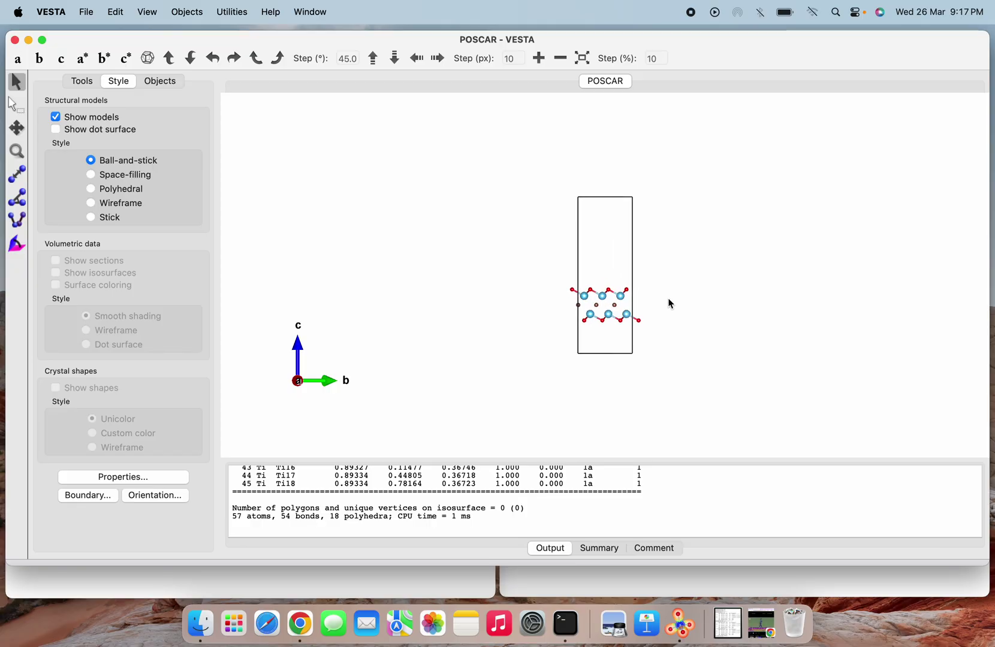
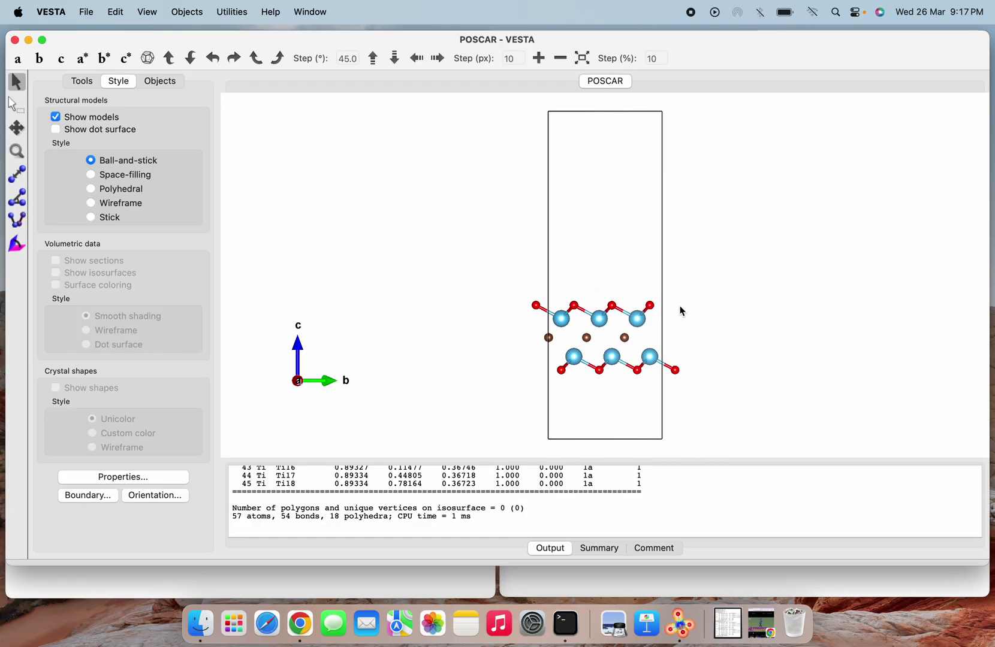
Minimize the structure viewer and open the slab's INCAR file with vi in the remote terminal
left_click(28, 40)
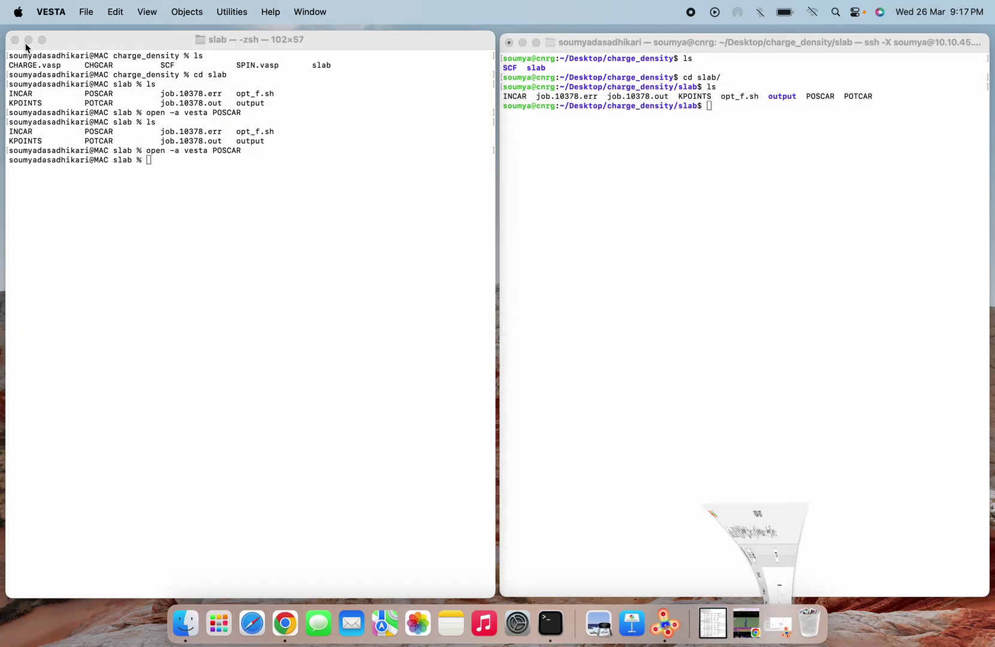
left_click(621, 226)
type("vi IN")
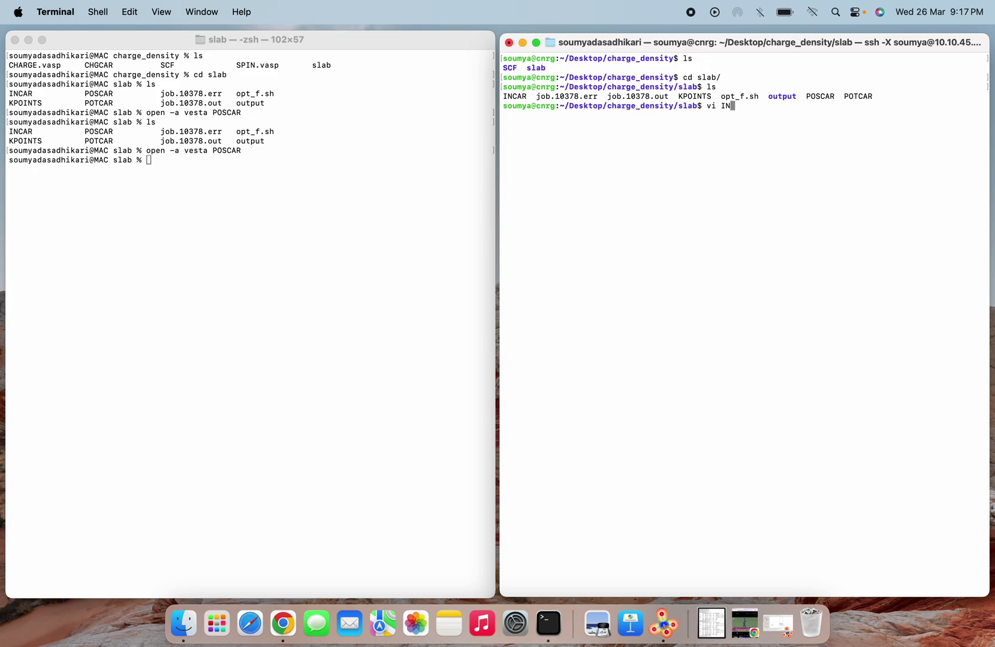
type("C")
key("Tab")
key("Return")
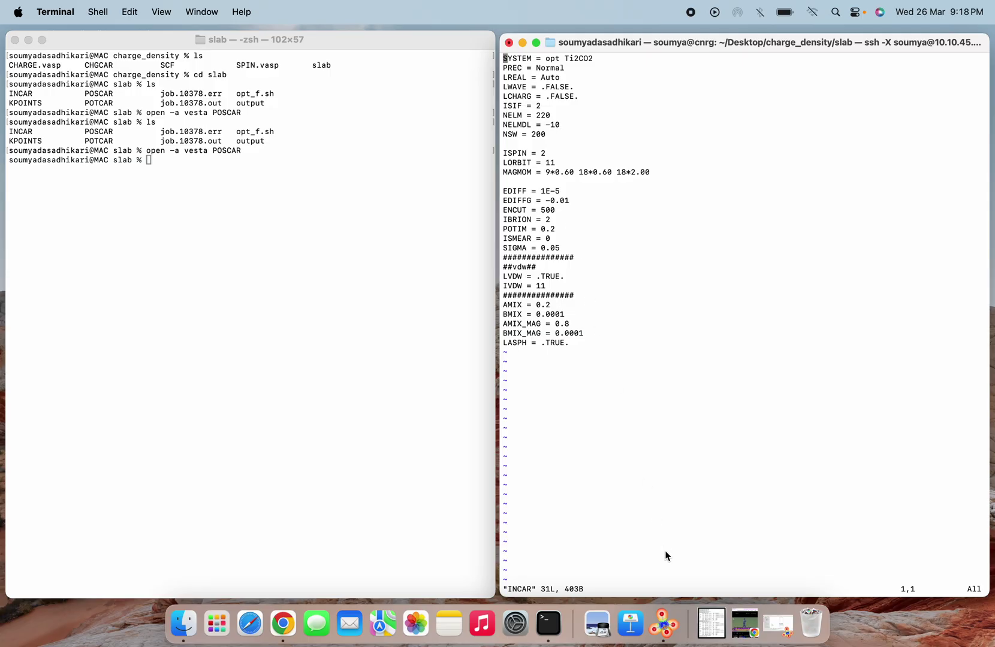
Switch to the Chrome window, tile it beside the INCAR terminal and open a new tab
left_click(750, 622)
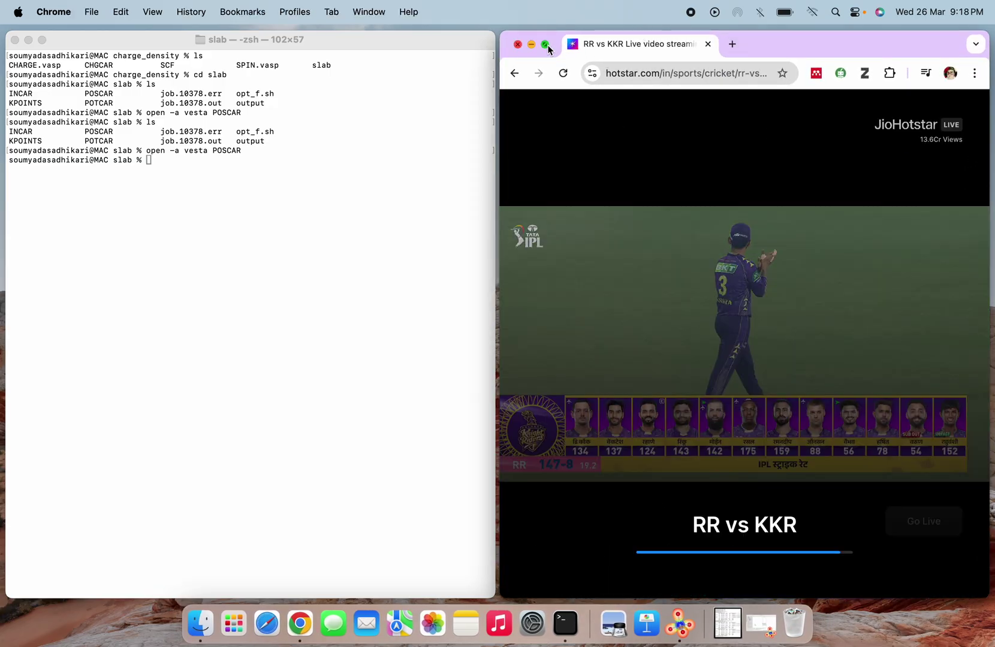
mouse_move(546, 45)
left_click(549, 92)
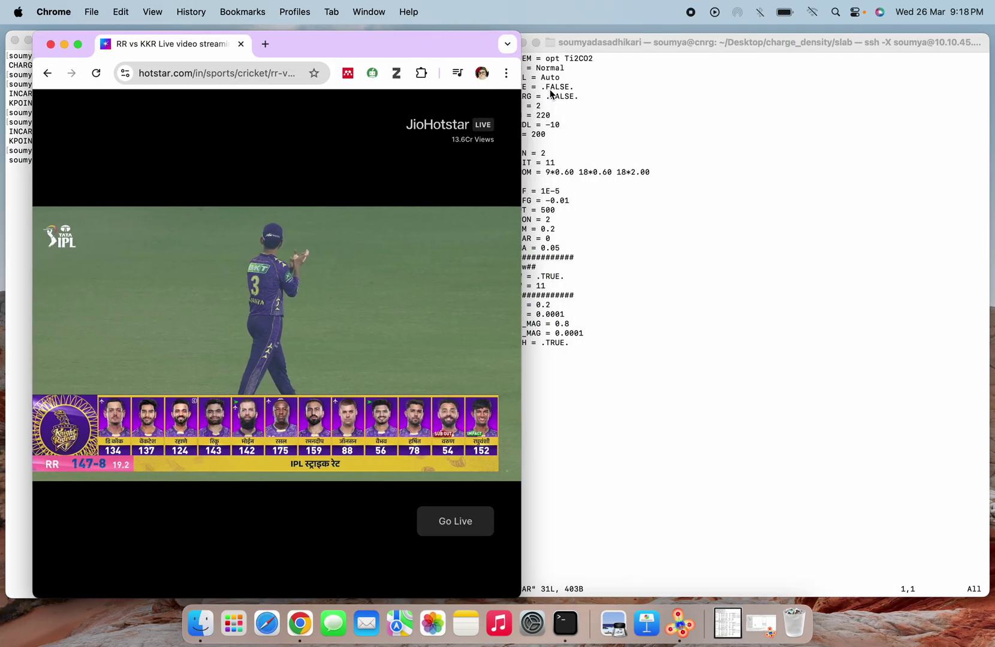
left_click(238, 44)
left_click(216, 77)
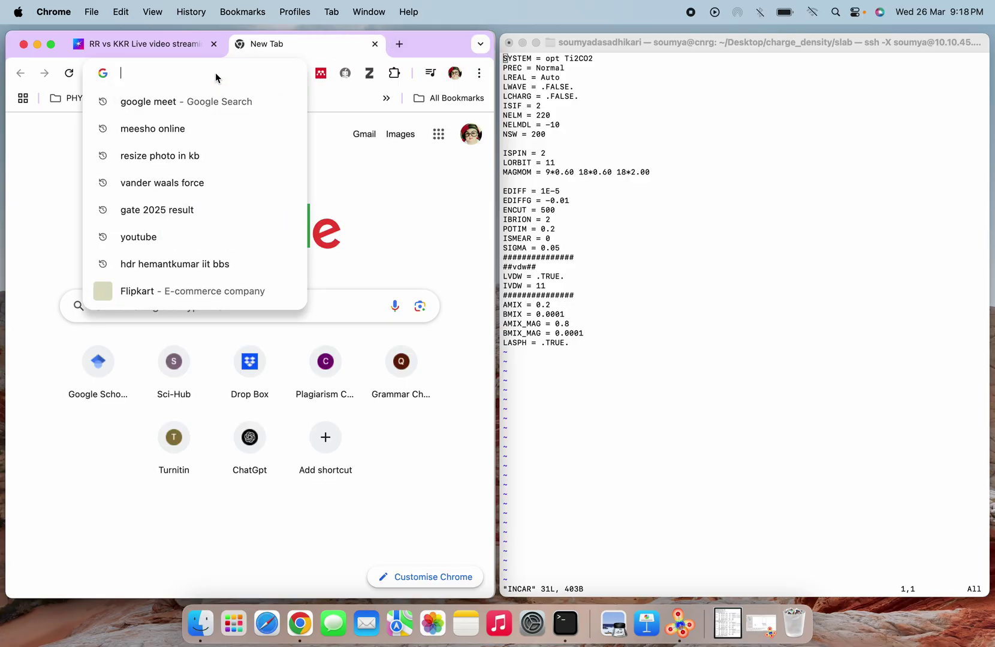
type("w")
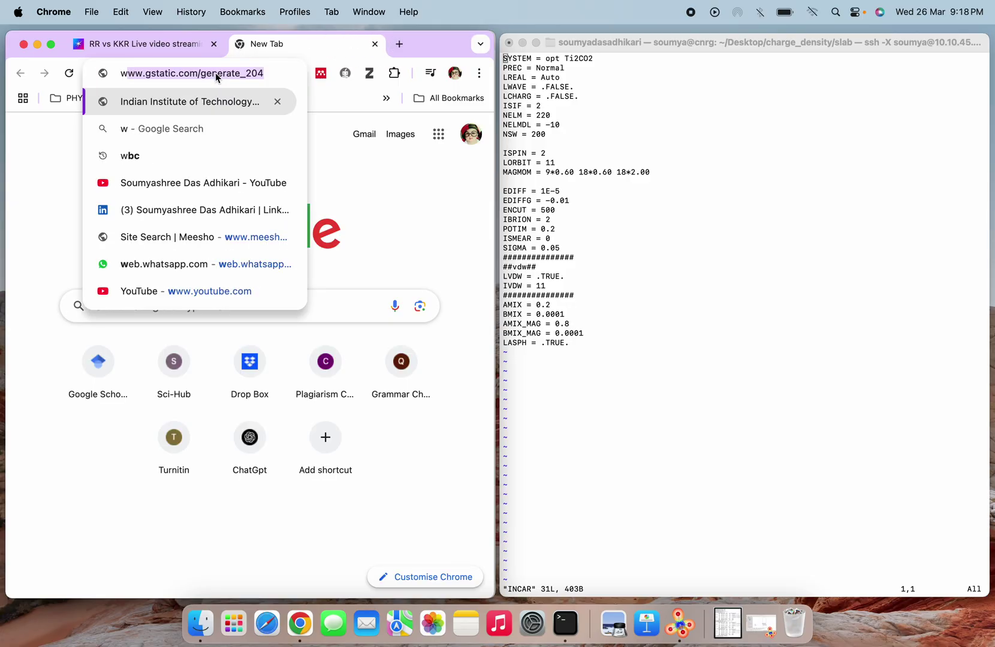
key("BackSpace")
type("vas")
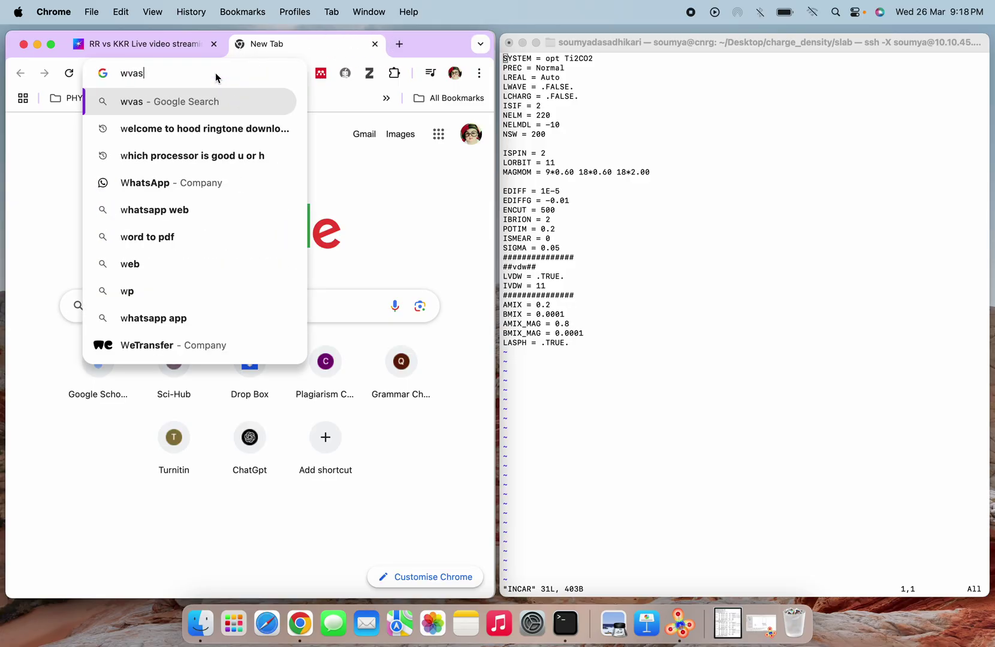
key("BackSpace")
key("BackSpace")
key("BackSpace")
key("BackSpace")
Search the web for "vasp wiki" and open The VASP Manual page
type("vasp w")
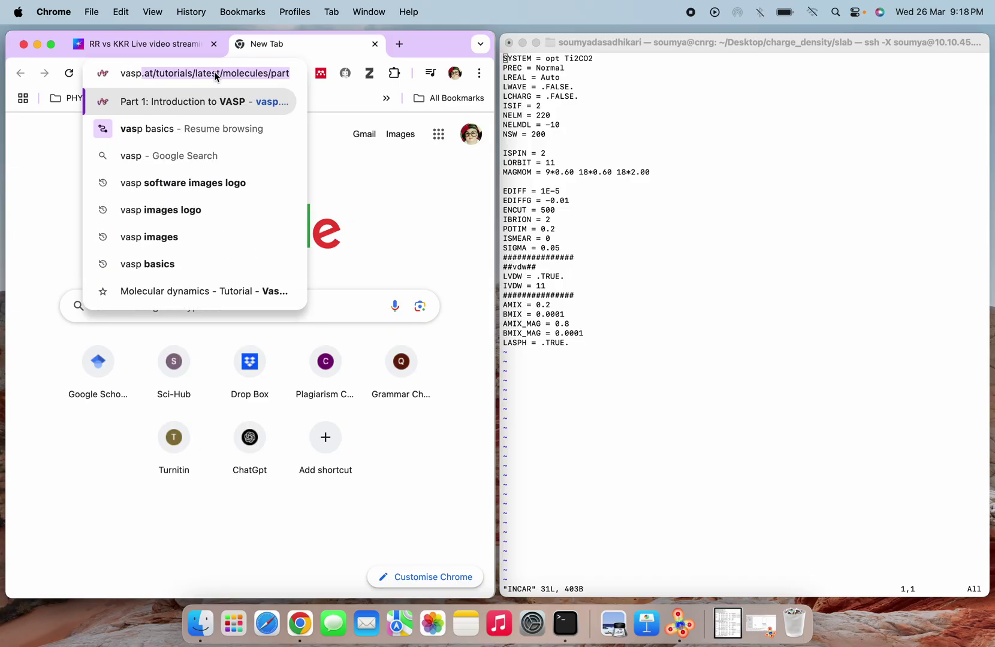
type("iki")
key("Return")
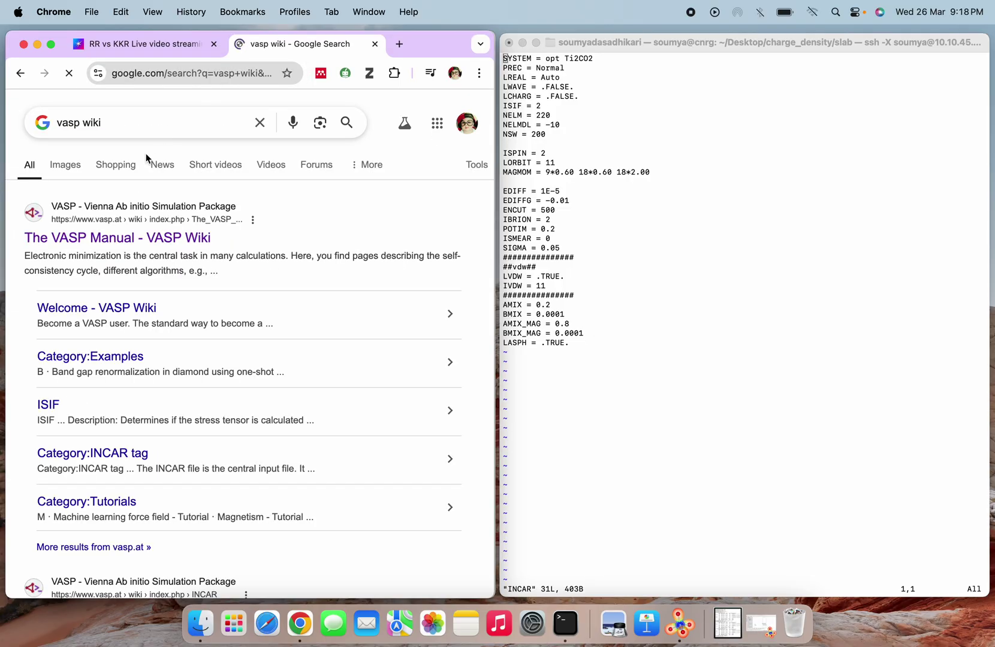
left_click(126, 240)
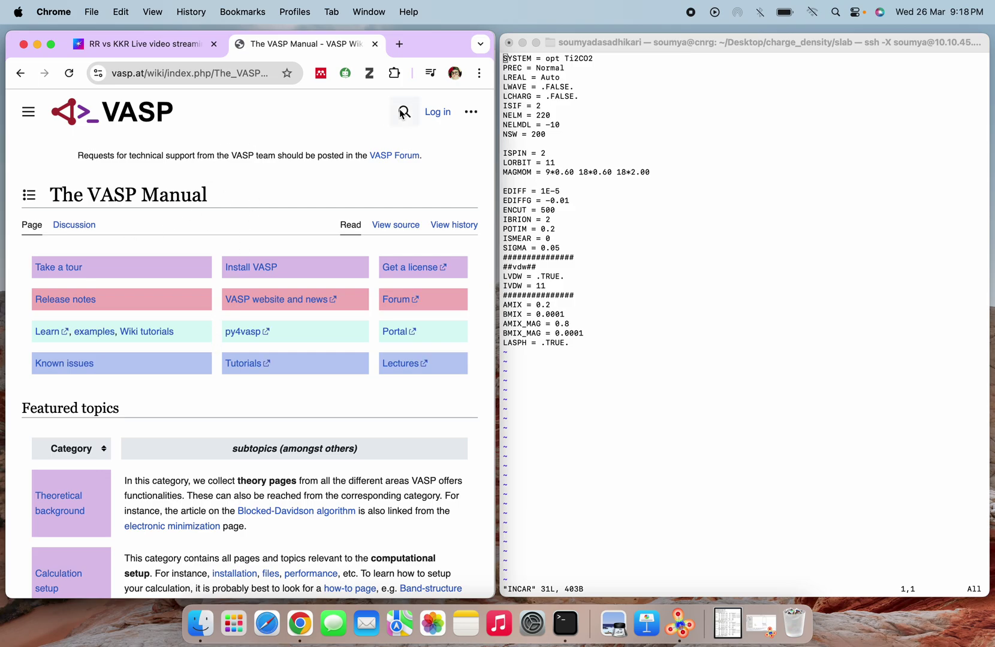
Look up the NELMDL tag in the VASP Wiki and read its description and special considerations
left_click(404, 112)
type("nelmdl")
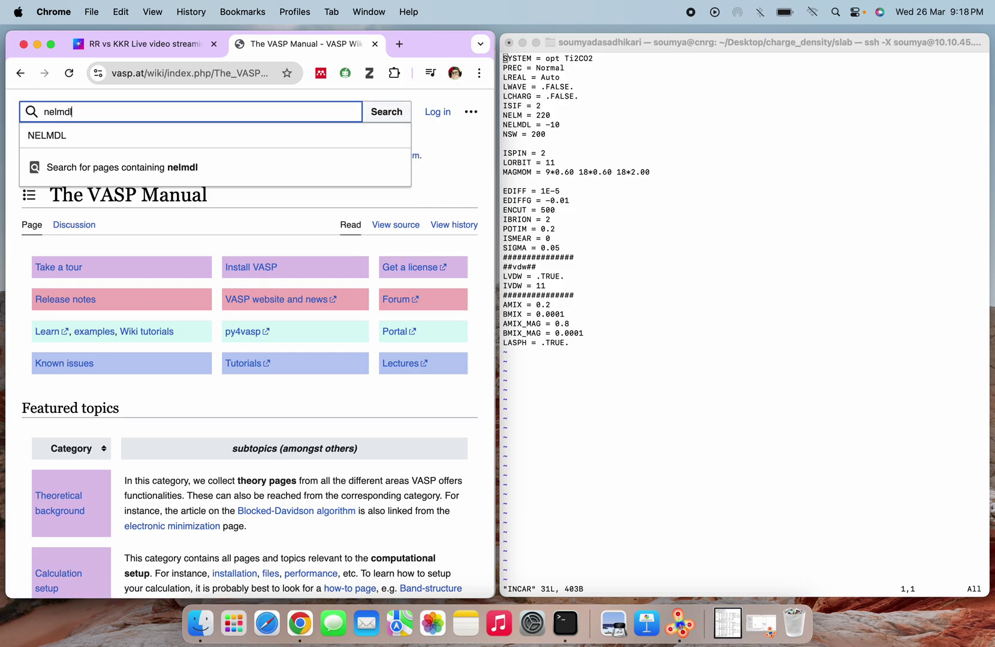
key("Return")
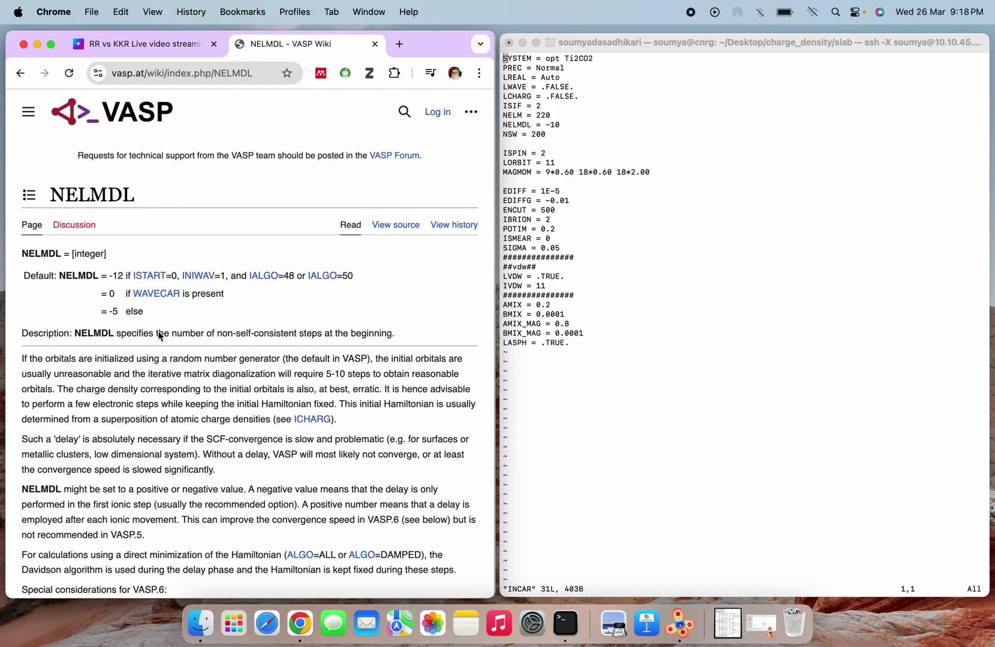
scroll(160, 336, "down", 1)
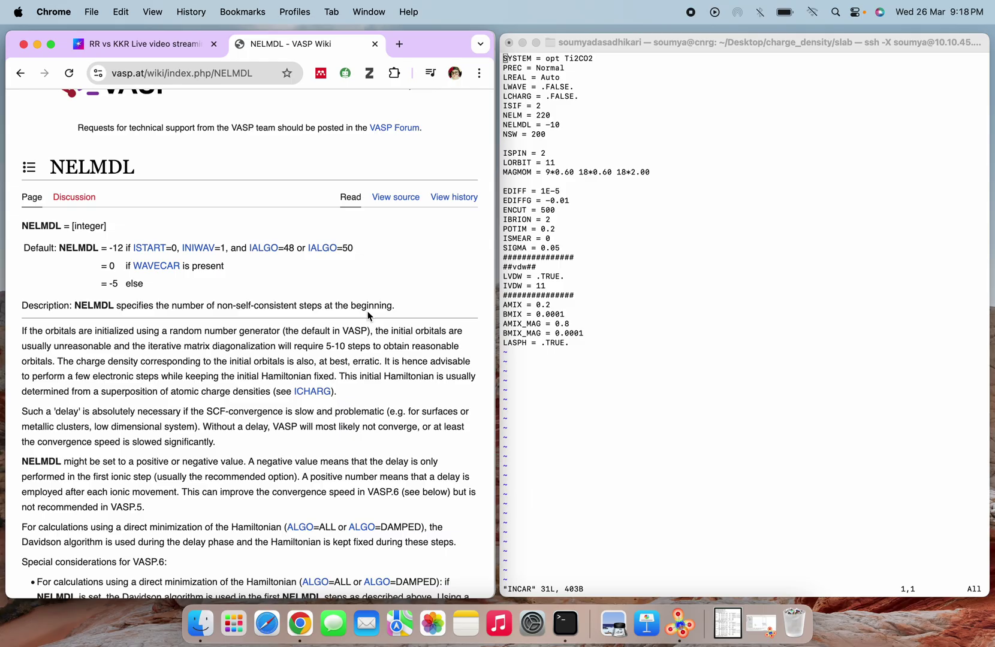
scroll(289, 441, "down", 10)
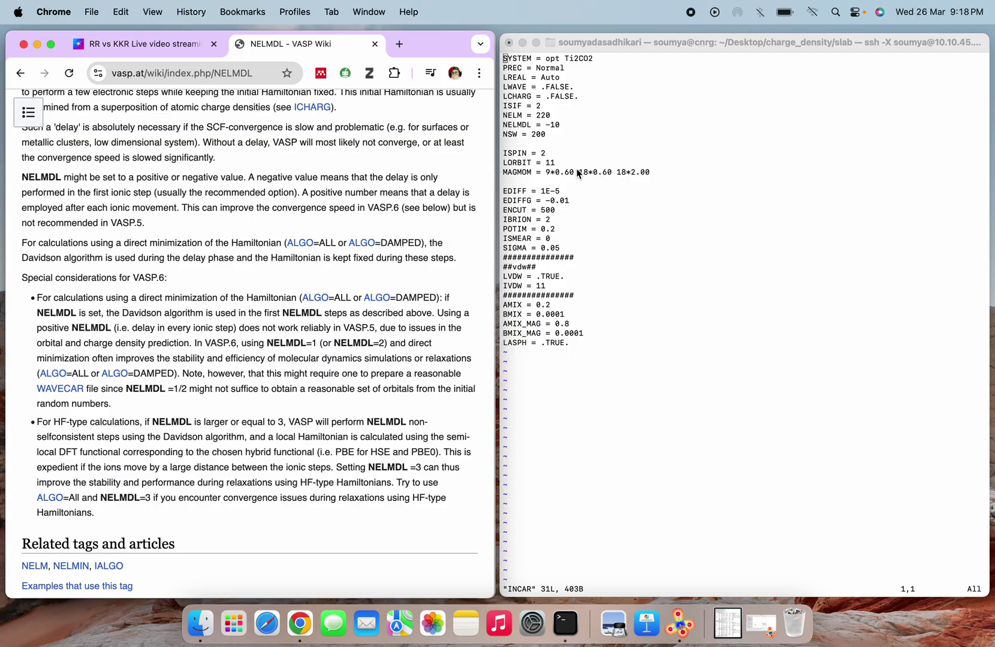
key("XF86MonBrightnessDown")
key("XF86MonBrightnessUp")
key("XF86MonBrightnessUp")
Look up the ISPIN tag in the VASP Wiki to read about spin polarization
scroll(251, 195, "up", 10)
left_click(405, 112)
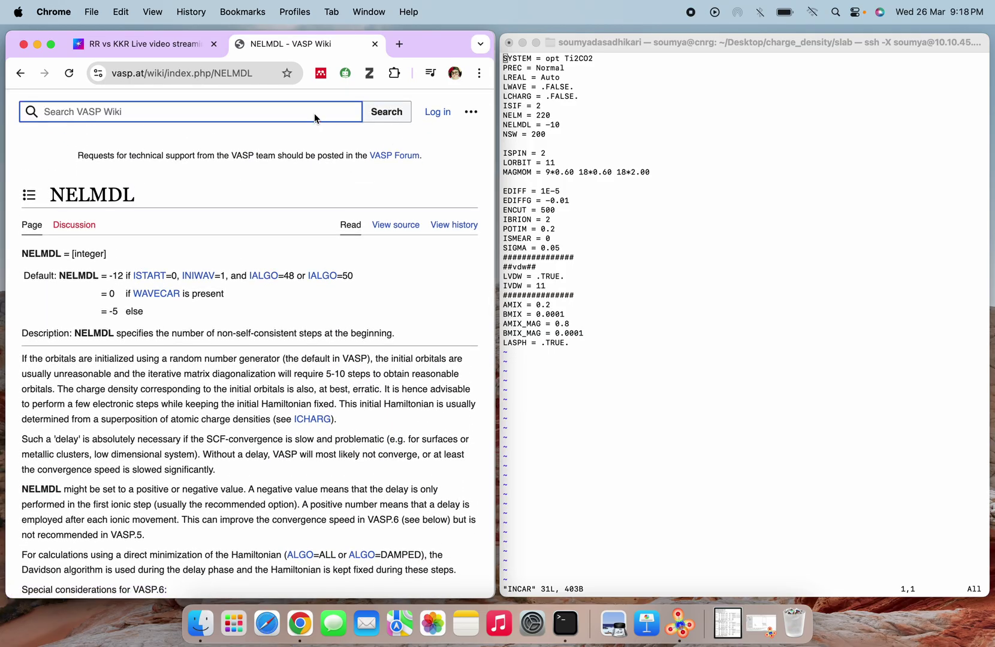
type("spi")
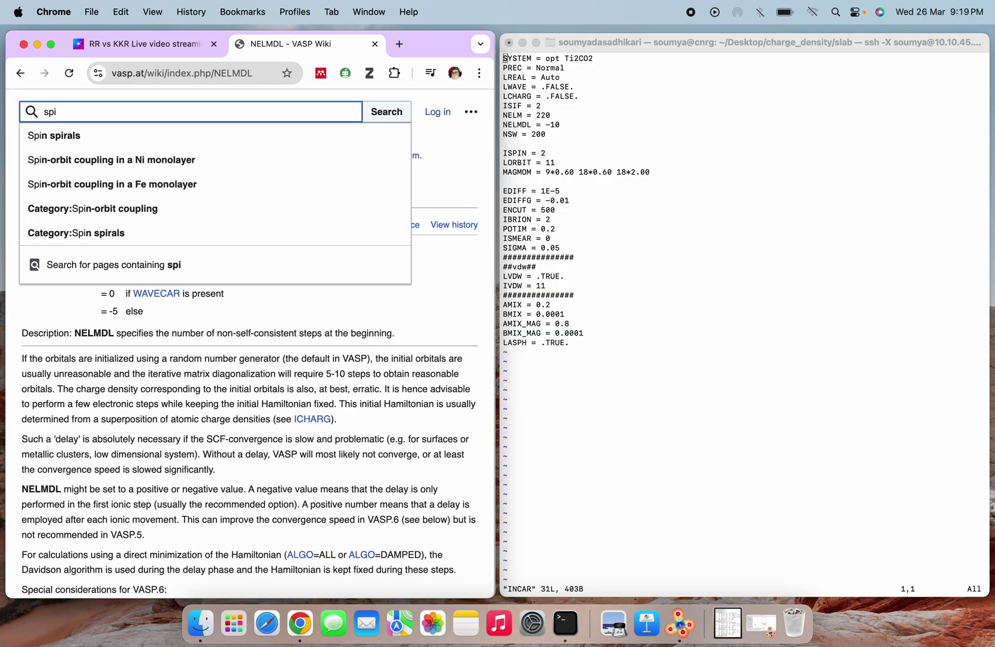
type("n")
left_click(48, 111)
type("i")
key("Return")
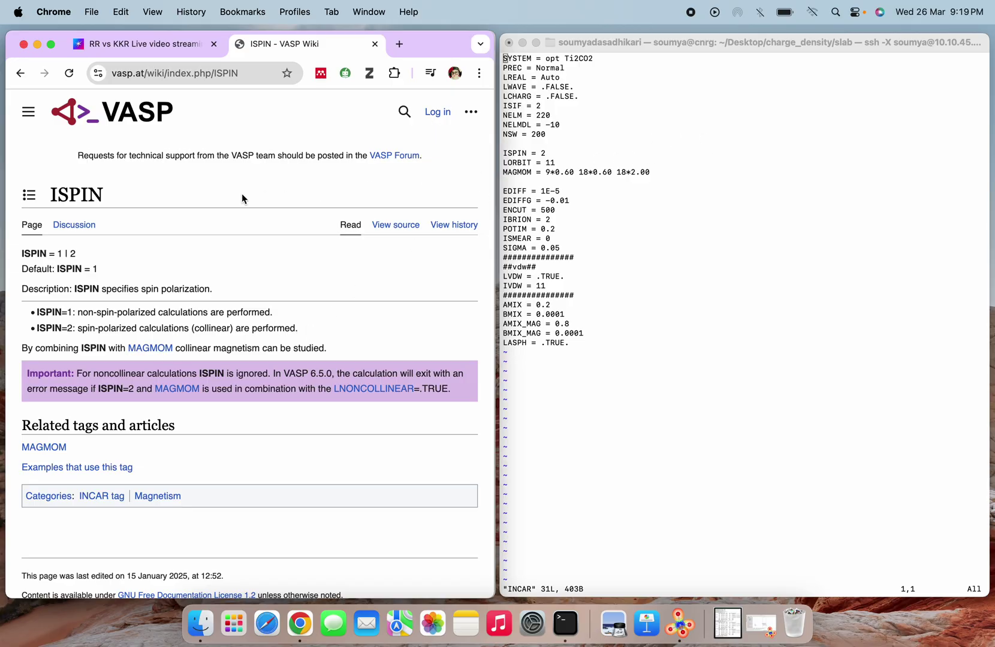
Look up the LORBIT tag in the VASP Wiki and read its description and projection methods table
left_click(405, 111)
type("lorbit")
key("Return")
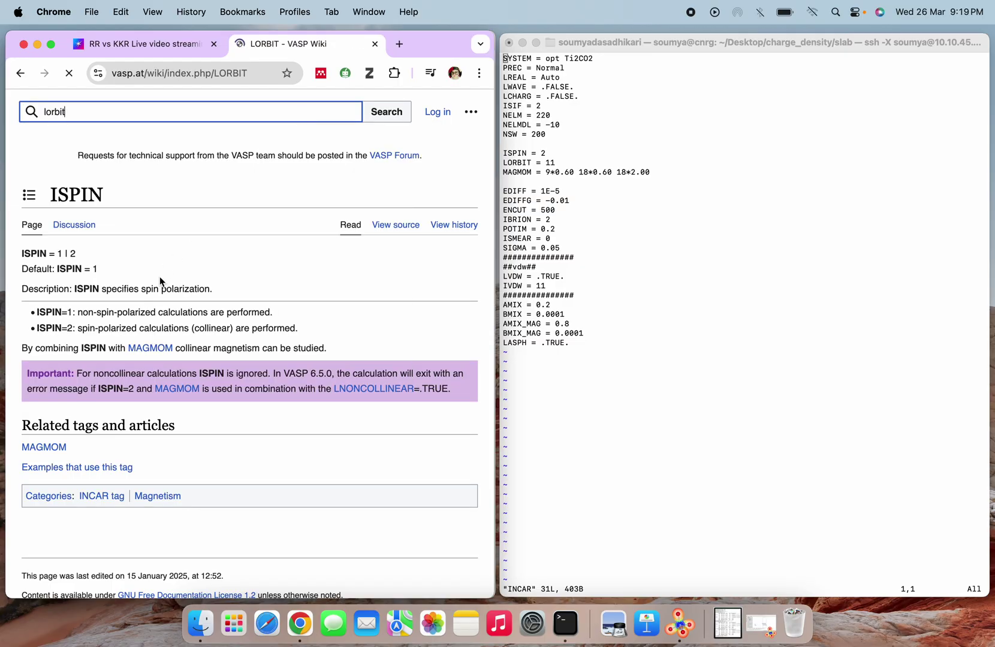
scroll(107, 317, "down", 5)
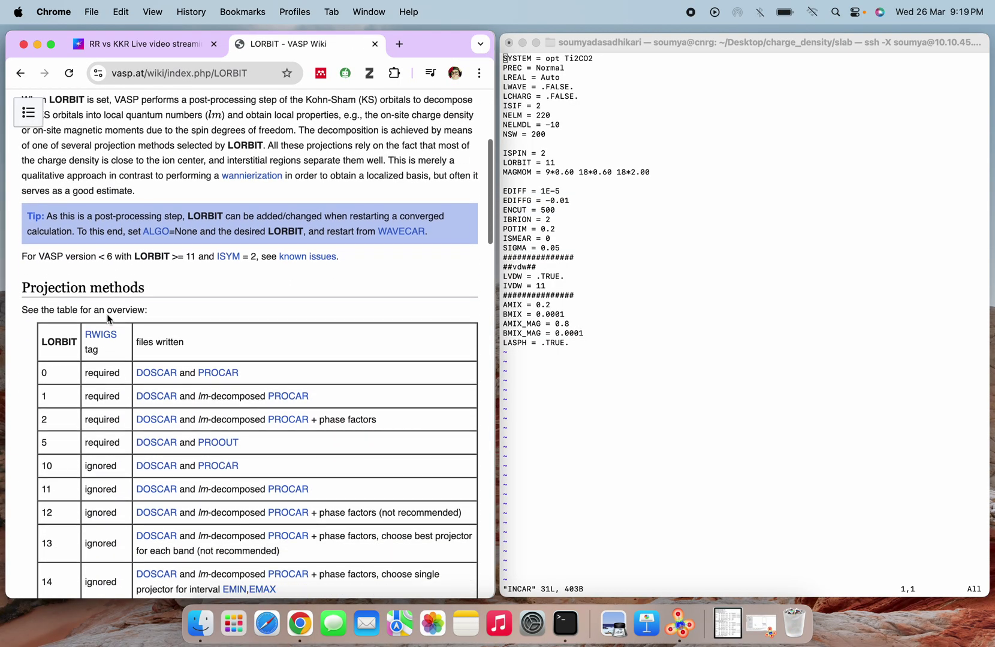
scroll(109, 318, "down", 3)
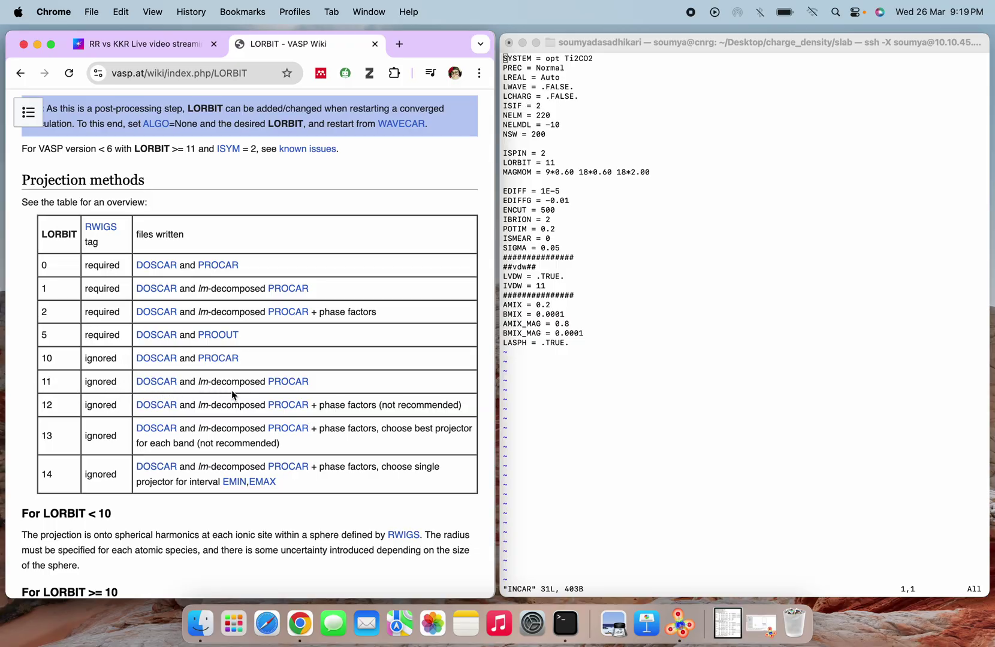
scroll(257, 450, "up", 6)
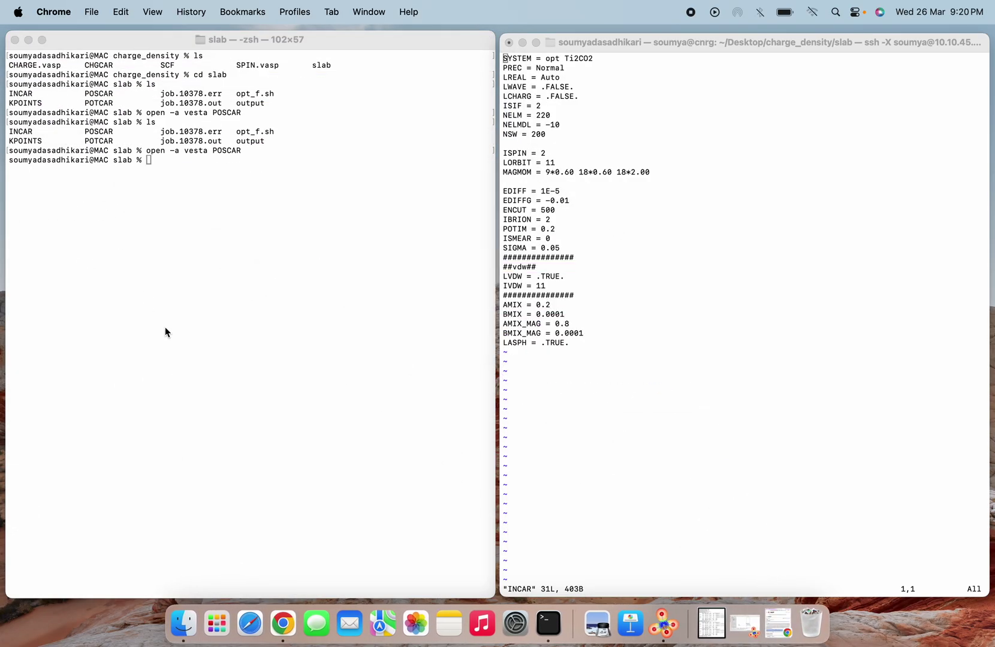
Open the slab POSCAR with vi in the local terminal to compare its atom counts with the MAGMOM tag
left_click(166, 329)
type("v")
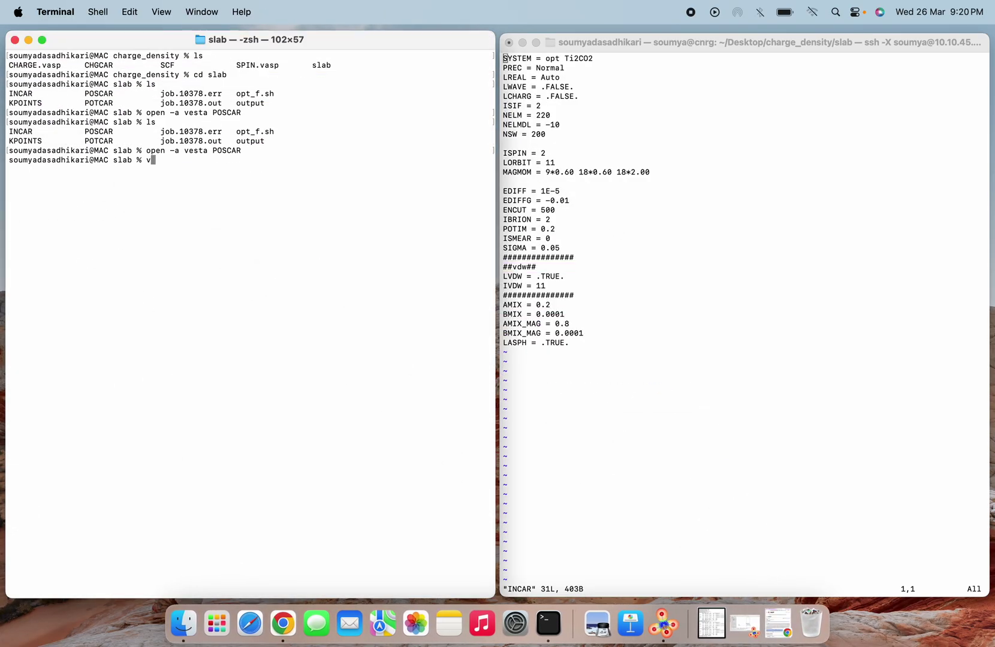
type("i POSCAR")
key("Return")
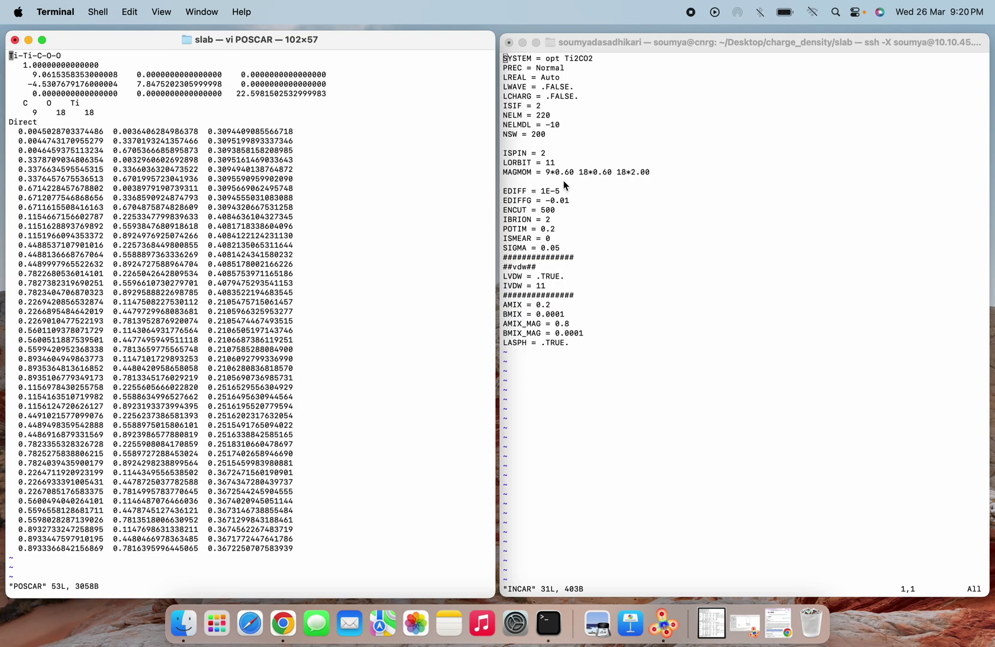
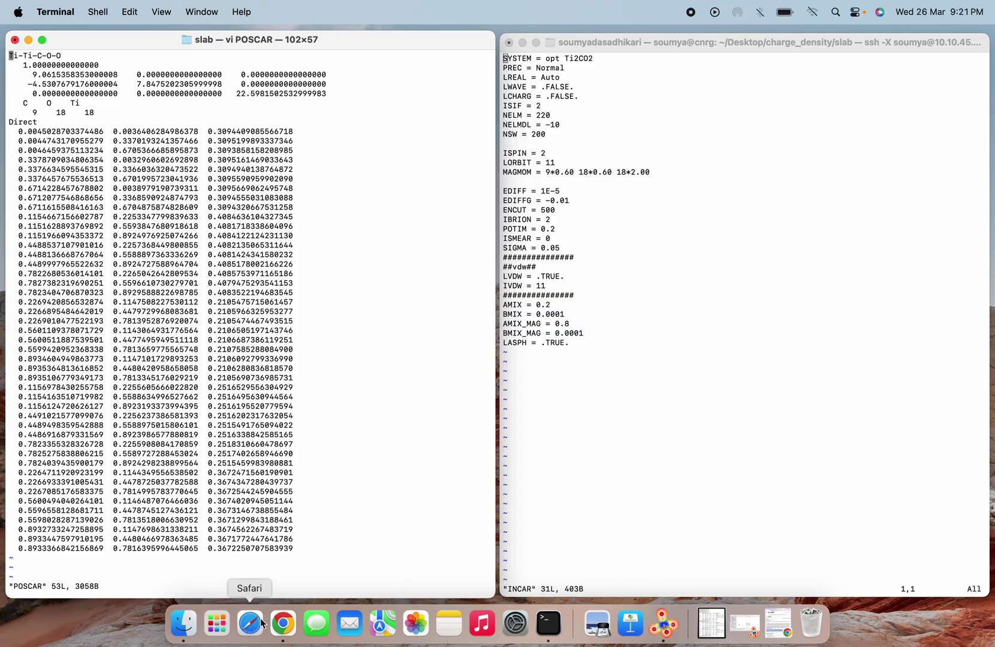
Switch to Chrome, look up the IVDW tag in the VASP Wiki and read the table of available vdW methods
left_click(284, 626)
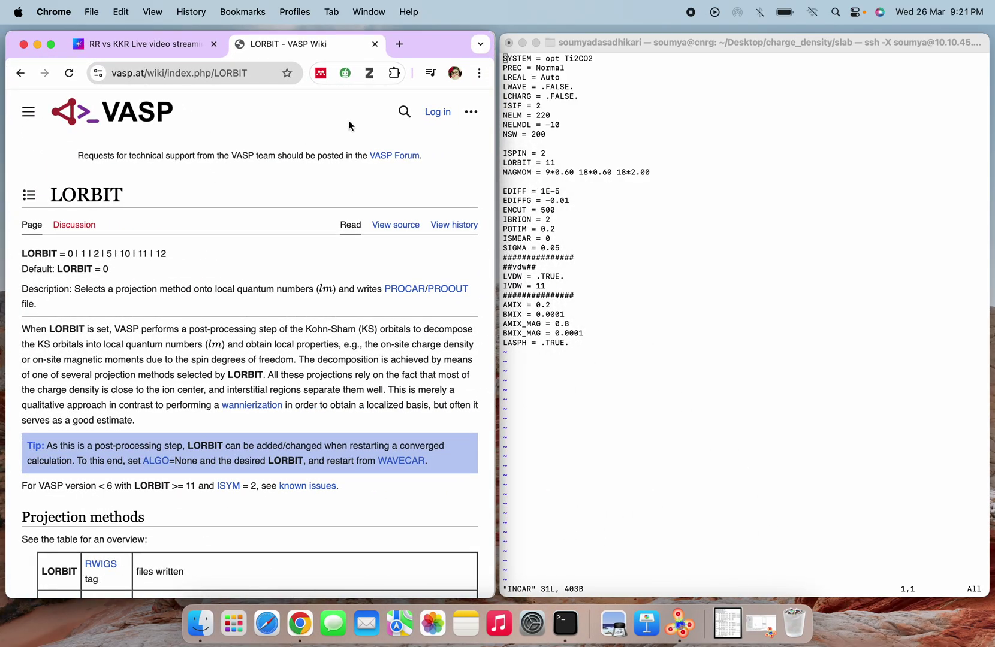
left_click(397, 114)
type("ivdw")
key("Return")
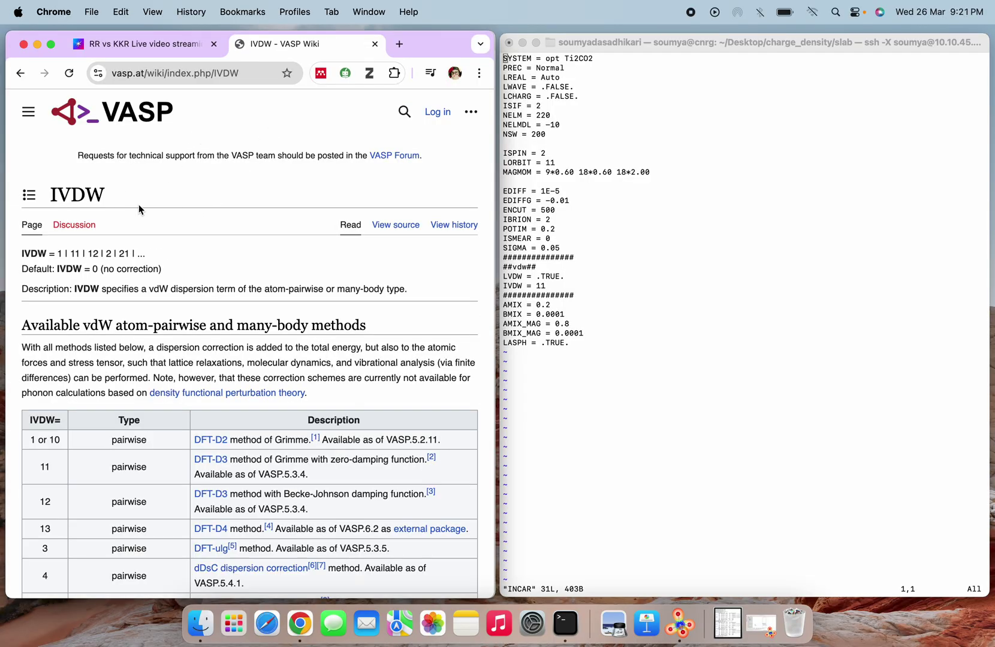
scroll(152, 367, "down", 1)
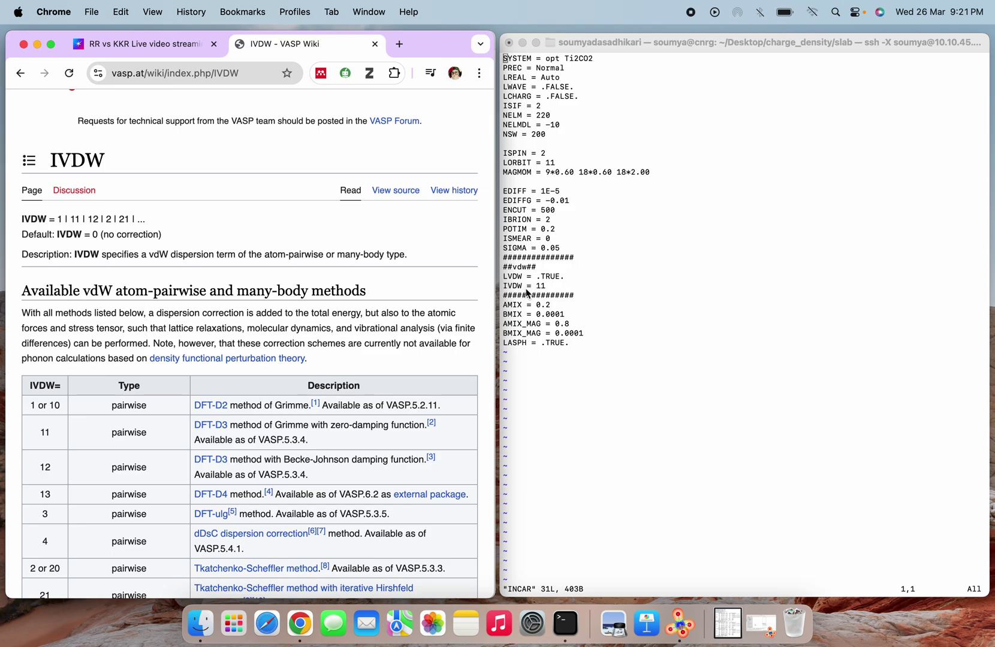
scroll(131, 346, "down", 3)
scroll(132, 346, "down", 3)
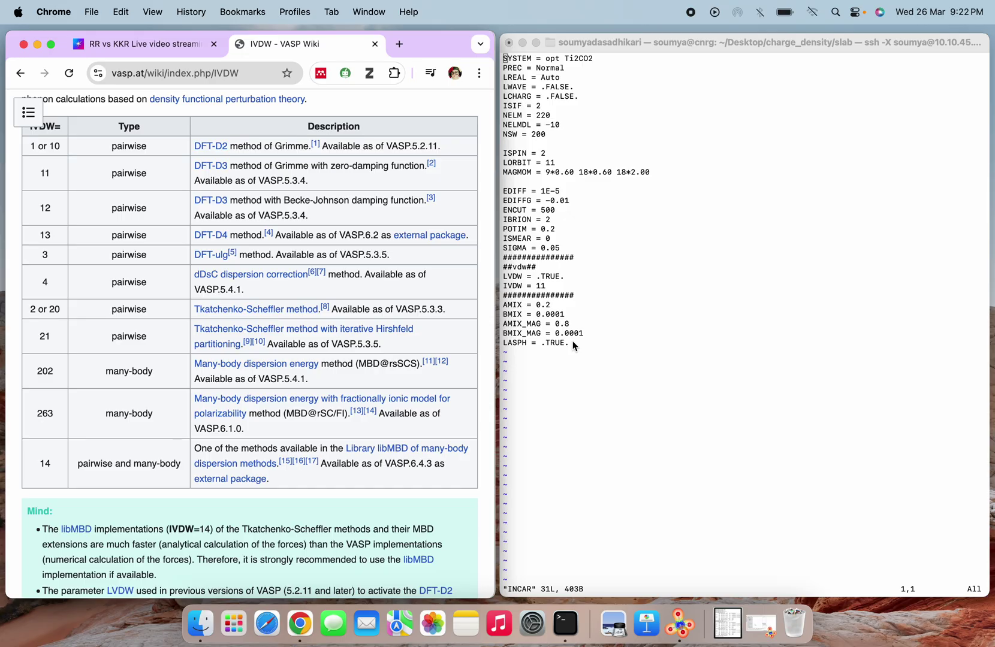
Save and close INCAR in the remote terminal and POSCAR in the local one, minimizing the browser between them
left_click(612, 359)
type(":wq")
key("Return")
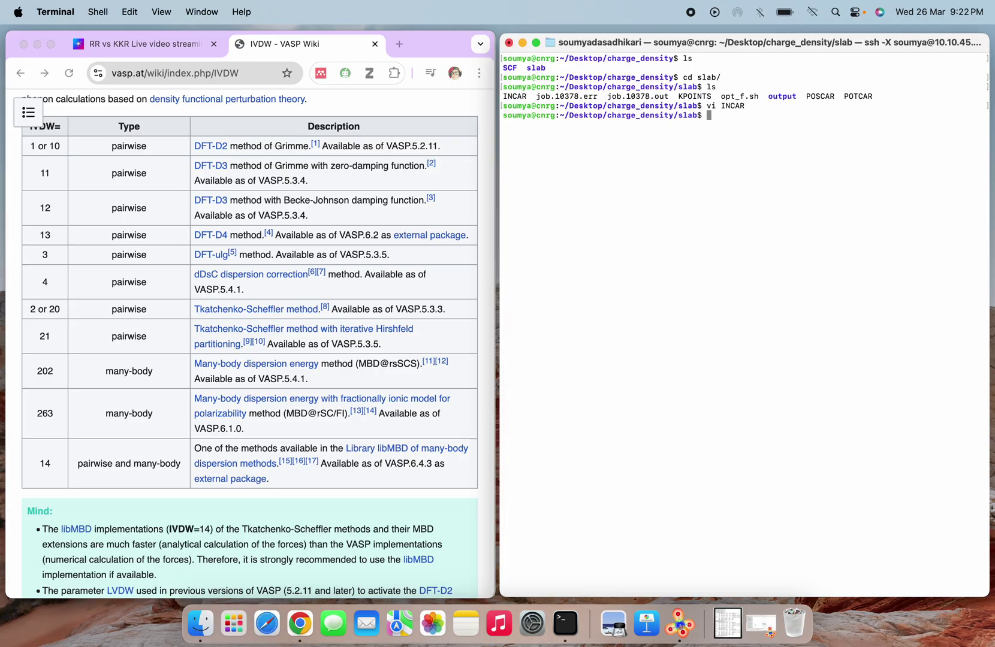
left_click(38, 43)
left_click(192, 426)
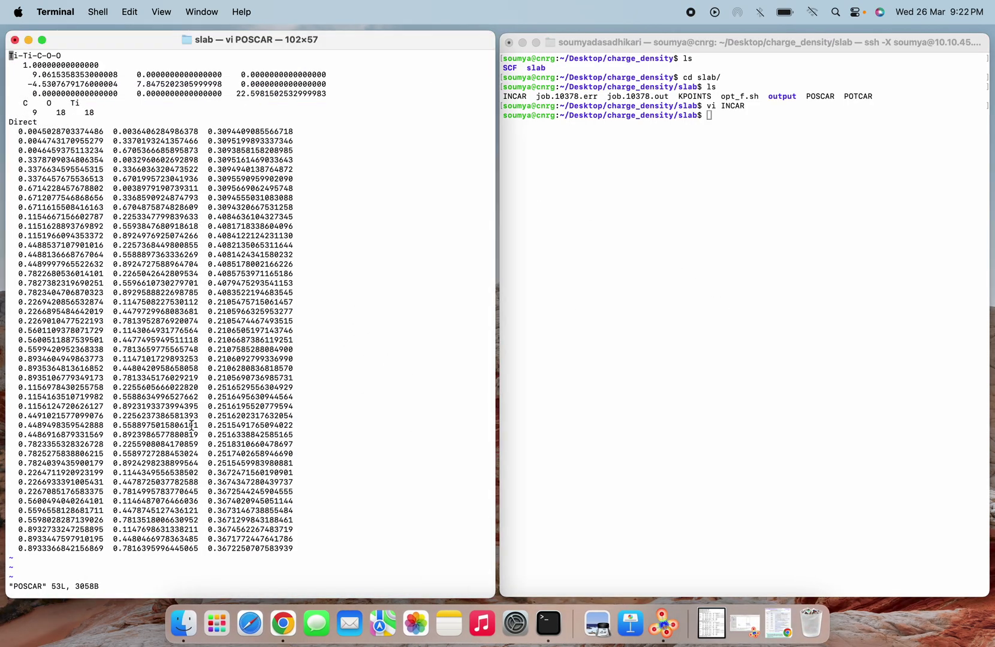
type(":wq")
key("Return")
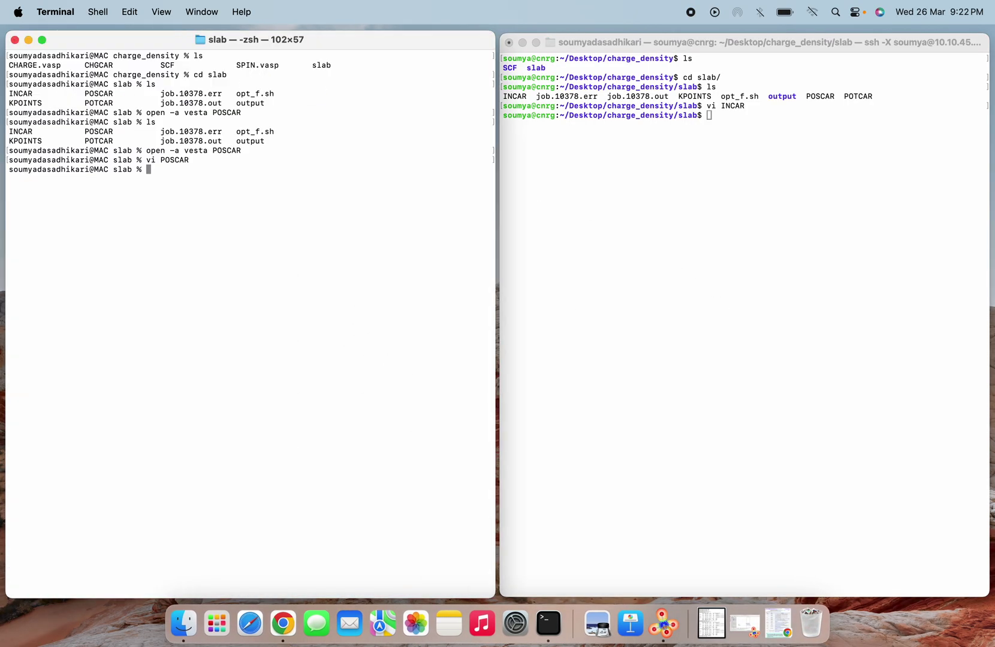
View the KPOINTS file with vi in the remote terminal and quit without saving
left_click(595, 331)
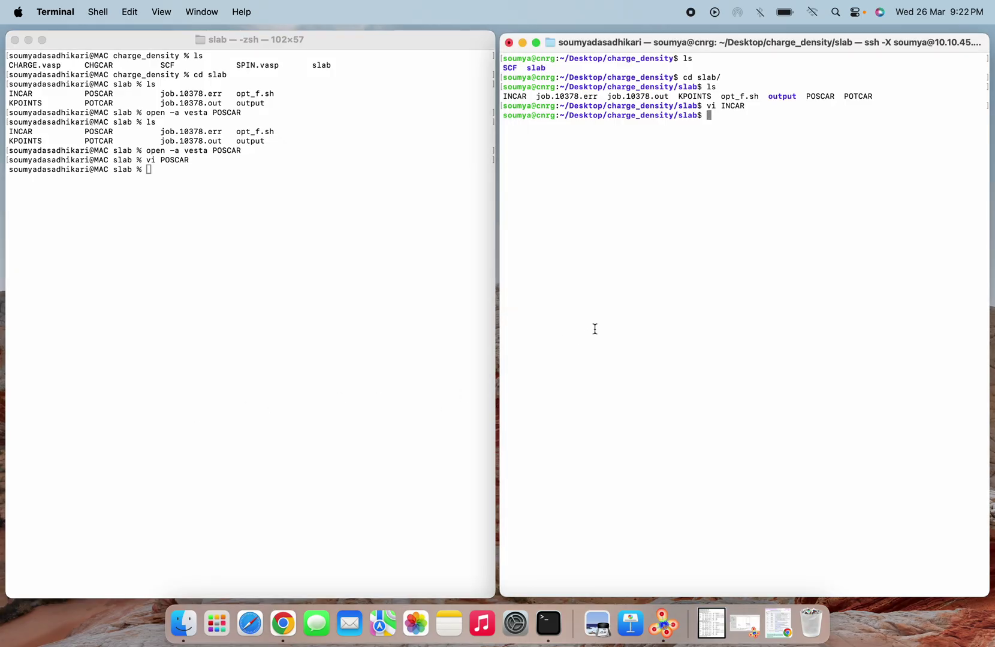
type("vi K")
key("Tab")
key("Return")
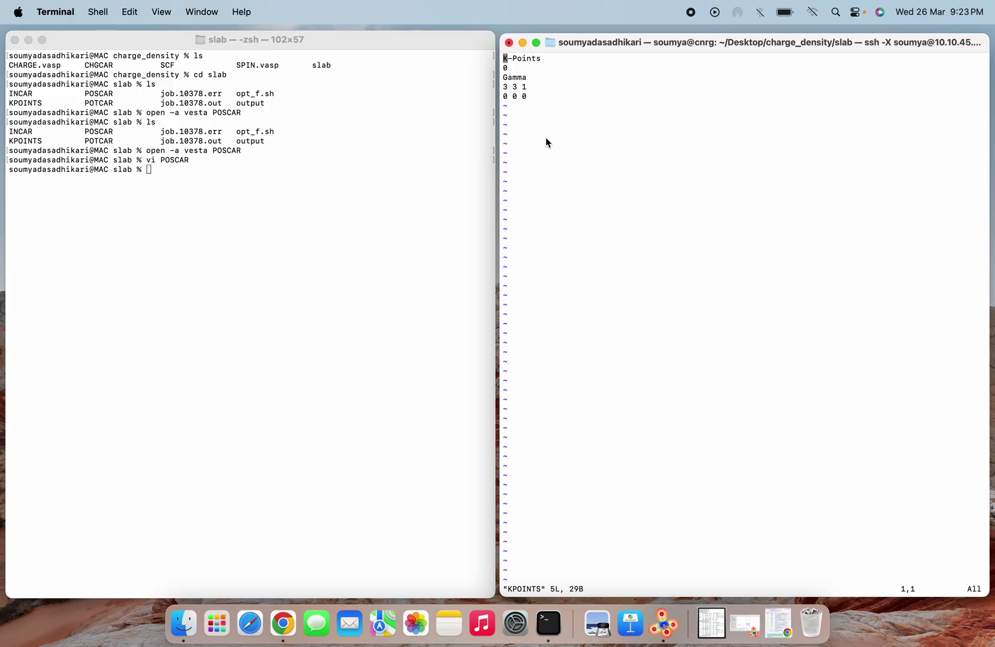
type(":q!")
key("Return")
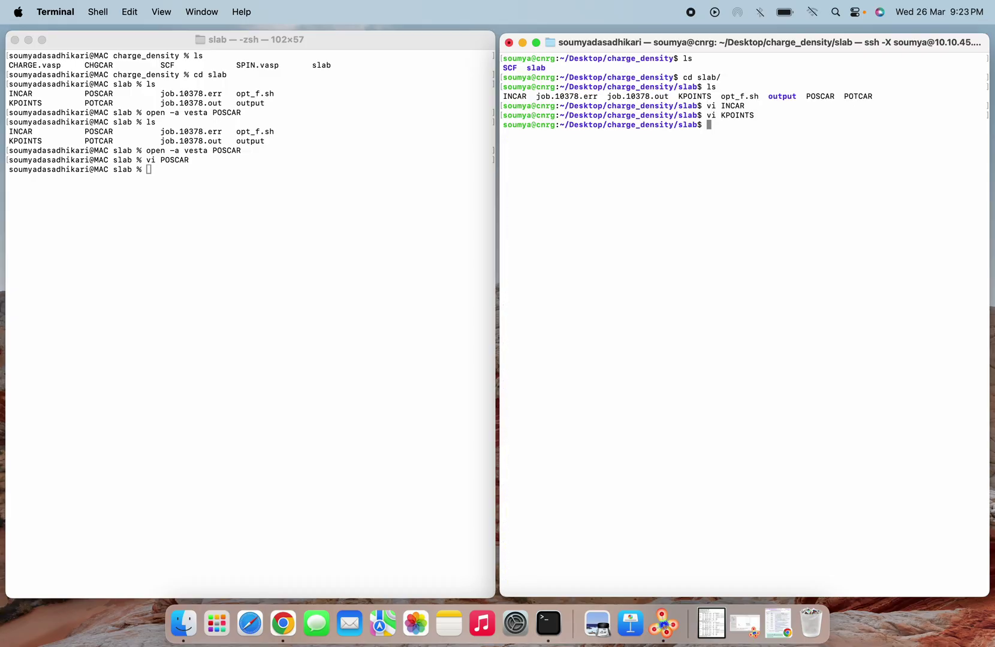
List the remote slab directory, go up to charge_density and list its contents
type("ls")
key("Return")
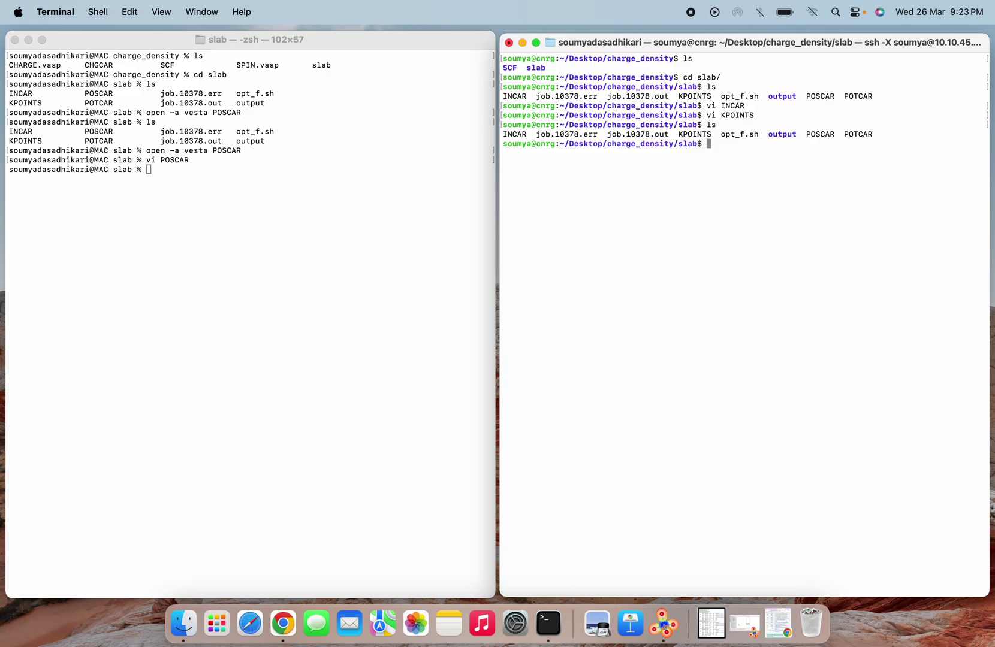
type("cd ../")
key("Return")
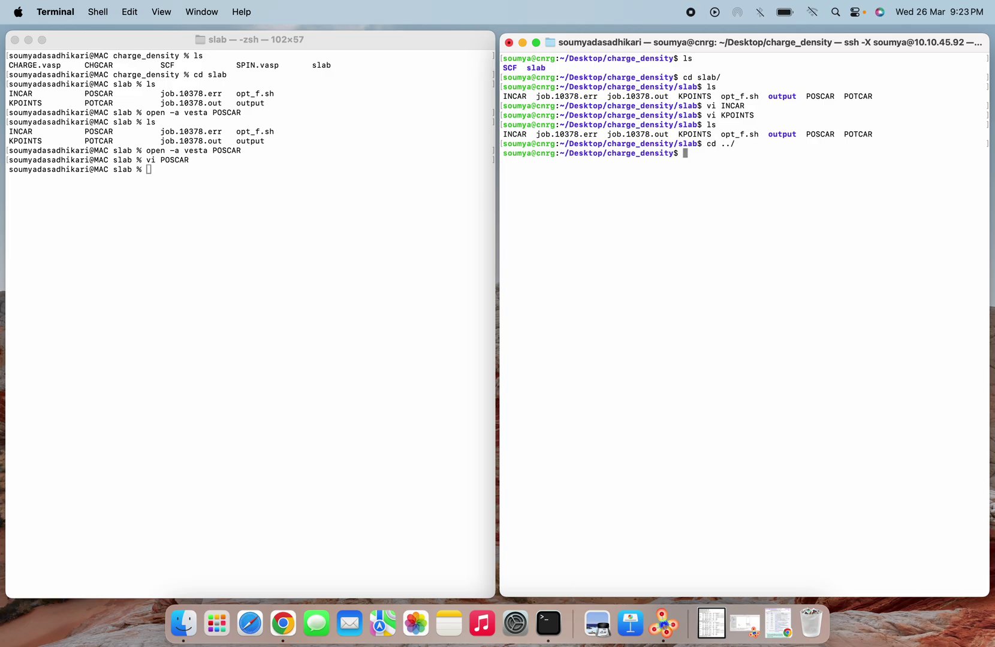
type("ls")
key("Return")
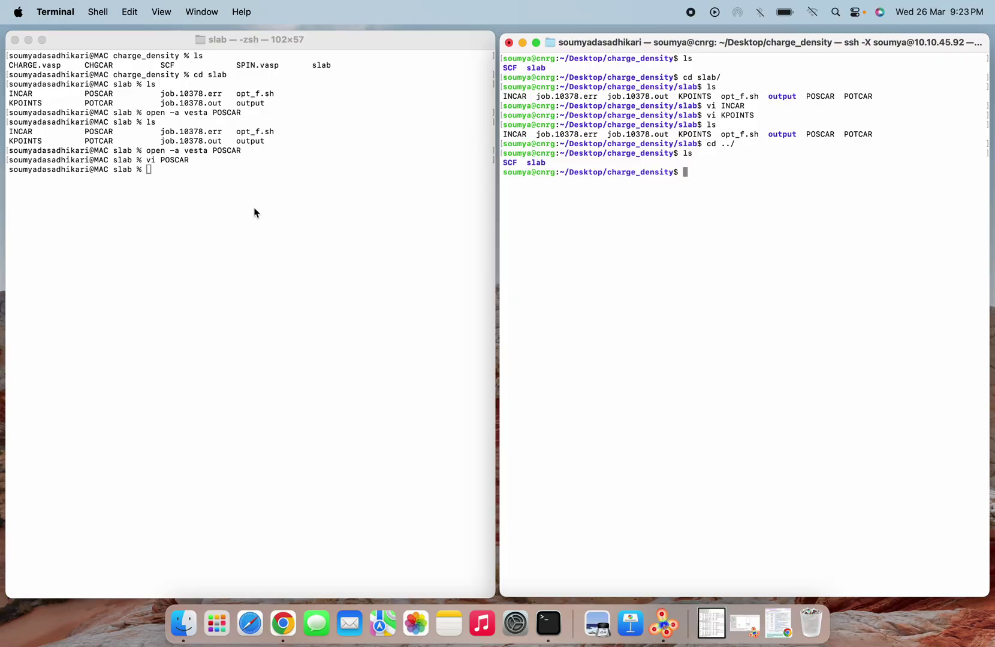
Reopen POSCAR with vi in the local terminal and list the charge_density directory again in the remote one
left_click(186, 211)
key("Up")
key("Return")
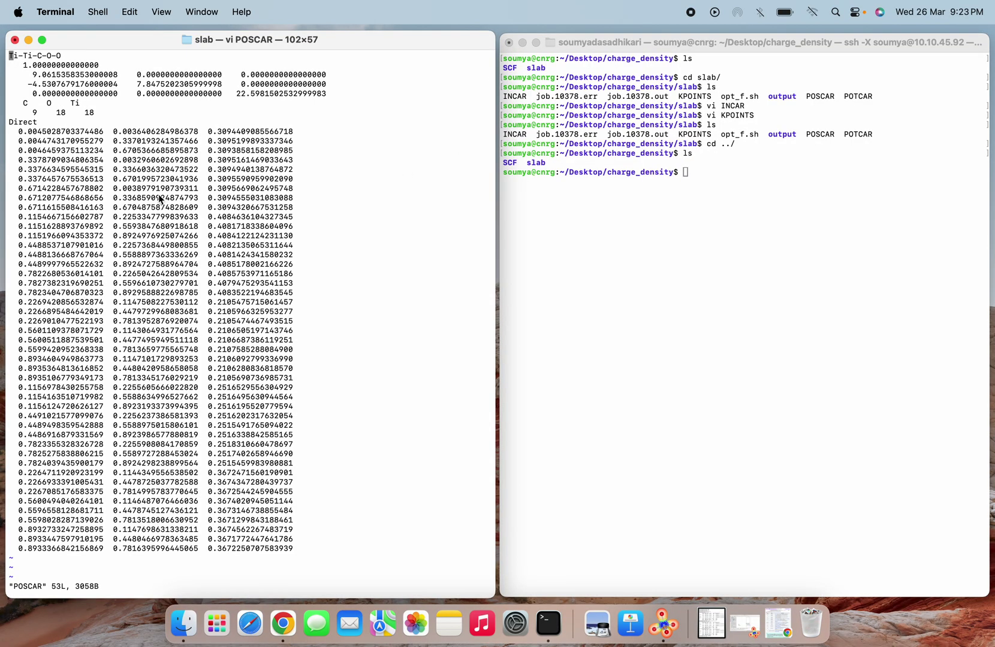
left_click(755, 228)
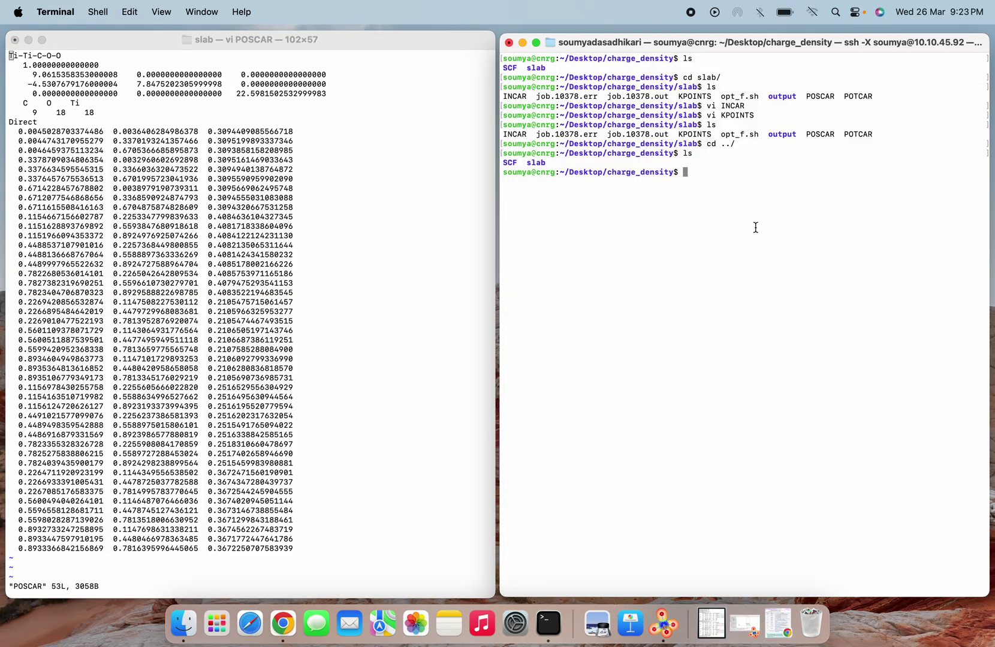
type("ls")
key("Return")
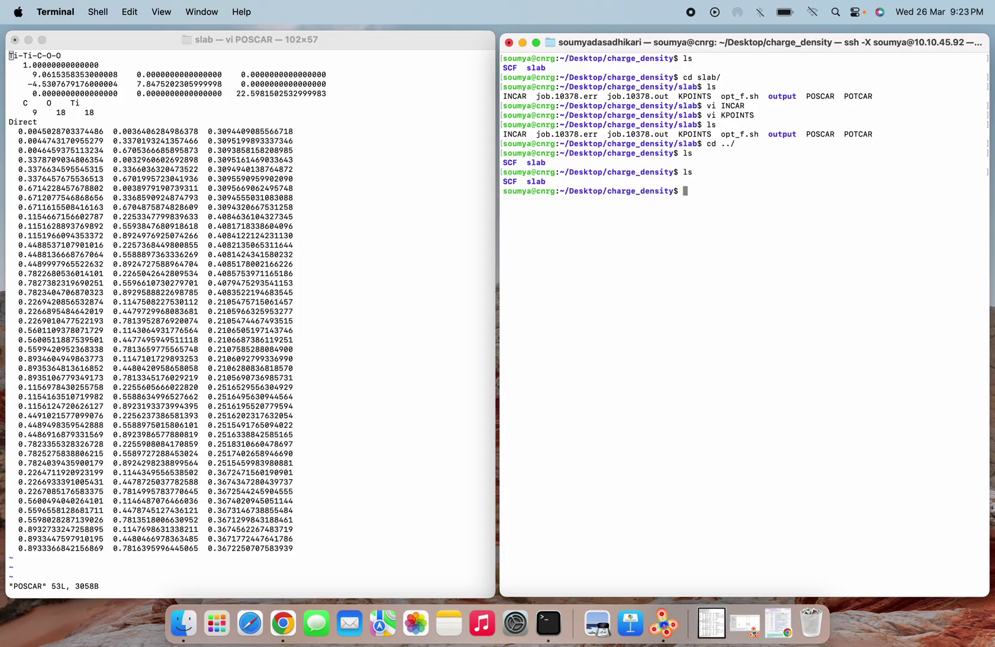
Start a cat command, switch to Chrome and look up the POTCAR page in the VASP Wiki for the concatenation example
type("cat")
left_click(283, 624)
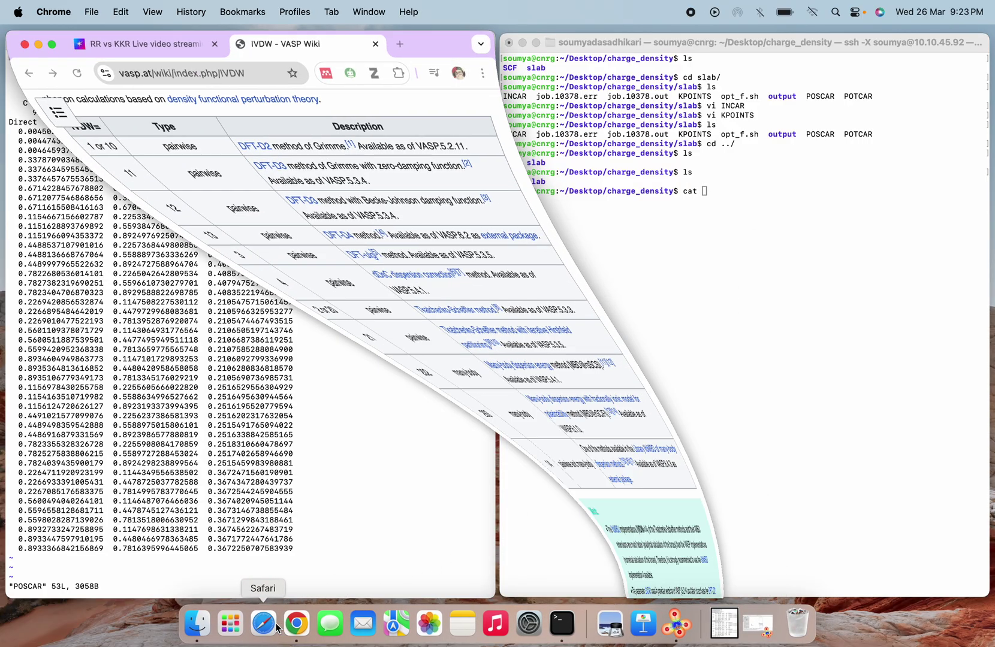
scroll(269, 161, "up", 5)
left_click(402, 114)
type("potcar")
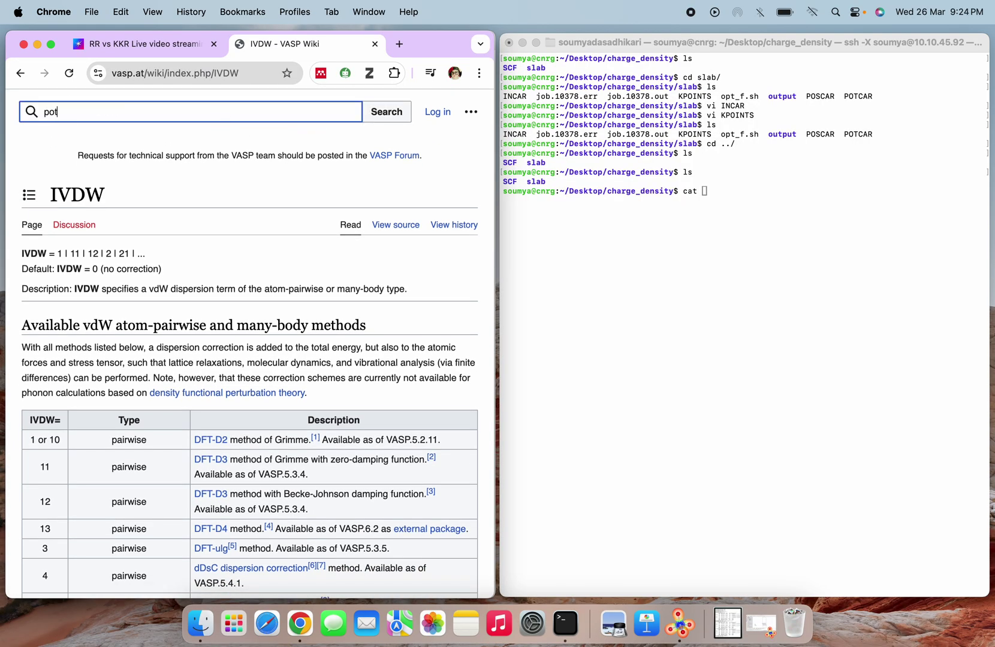
left_click(176, 131)
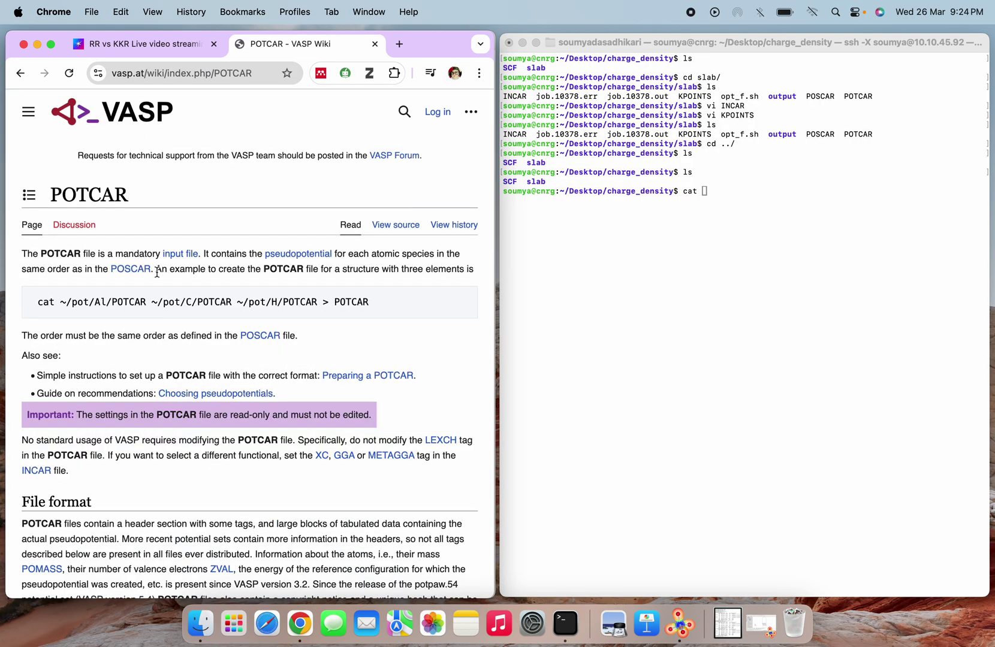
scroll(149, 346, "down", 1)
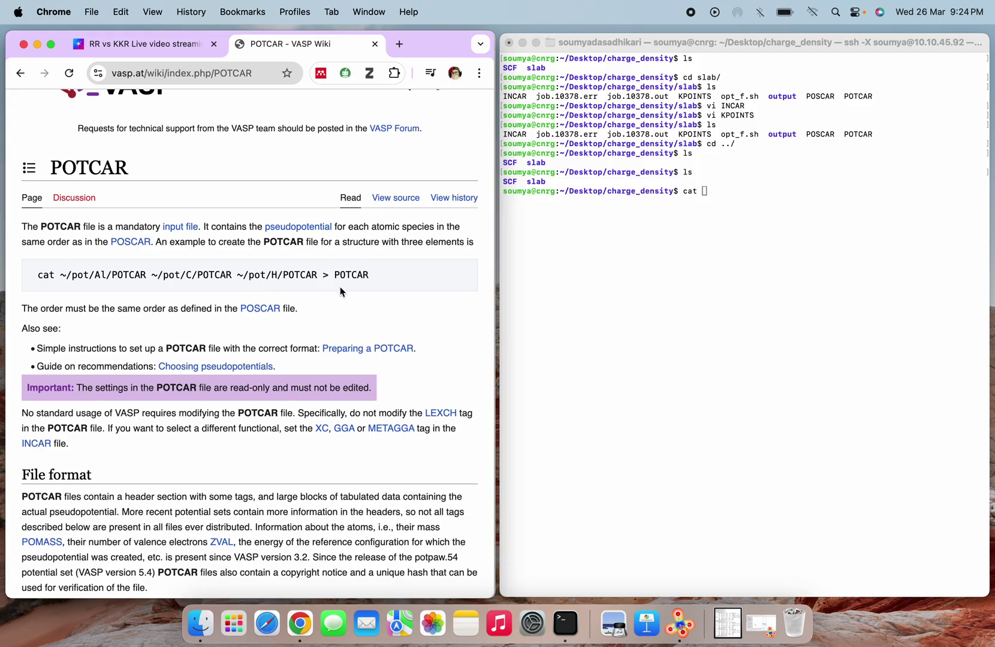
Begin the remote cat command with the path ~/software/vasp/potpaw/ and minimize the browser to see the POSCAR element order
left_click(752, 210)
type("cat ~/so")
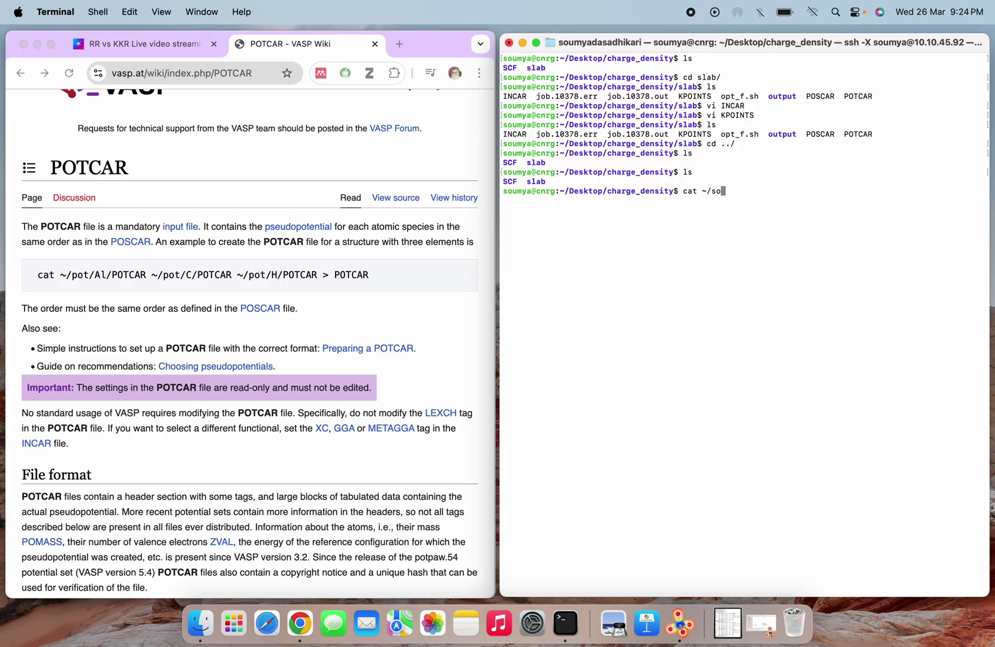
type("ftware/vasp.pot")
key("BackSpace")
key("BackSpace")
key("BackSpace")
key("BackSpace")
type("/po")
key("Tab")
left_click(37, 45)
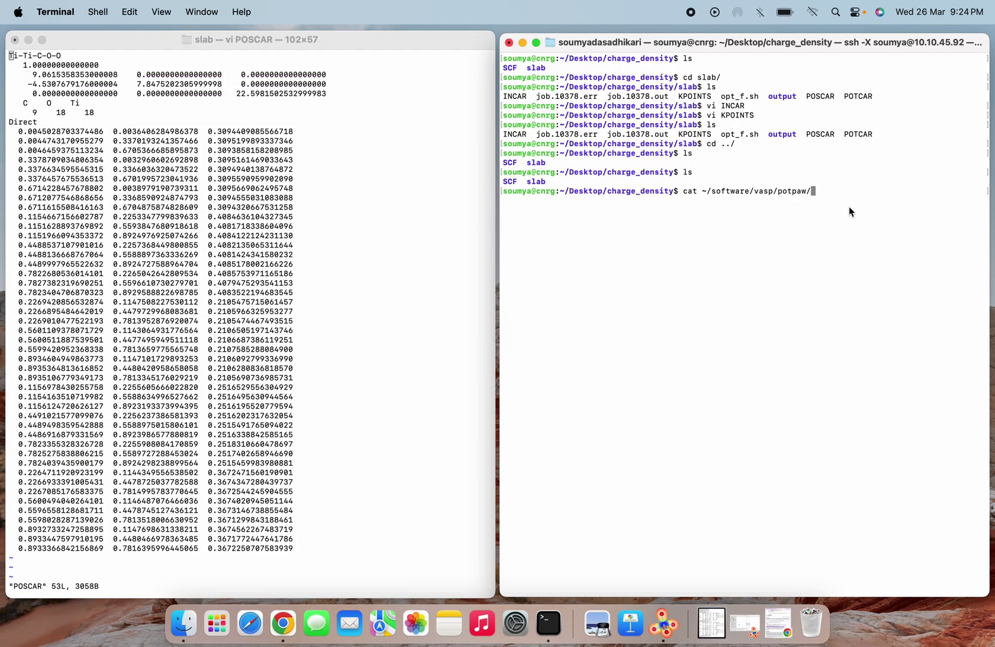
Complete the first path of the cat command with the carbon pseudopotential, C/POTCAR
type("?POT")
key("Left")
key("Left")
key("Left")
key("BackSpace")
type("/")
key("Right")
key("Right")
key("Right")
key("Tab")
Append the O/POTCAR and Ti/POTCAR paths from ~/software/vasp/potpaw to the cat command
type("~/software/vas")
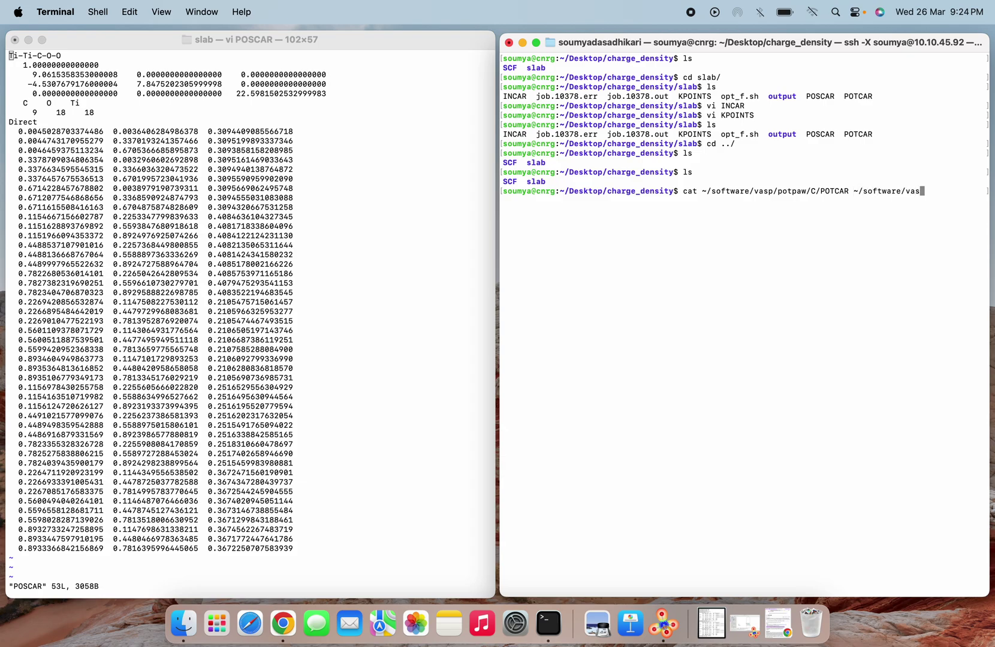
type("p/potpaw/O/POT")
key("Tab")
type("~/software/vasp/pot")
key("Tab")
type("Ti/PO")
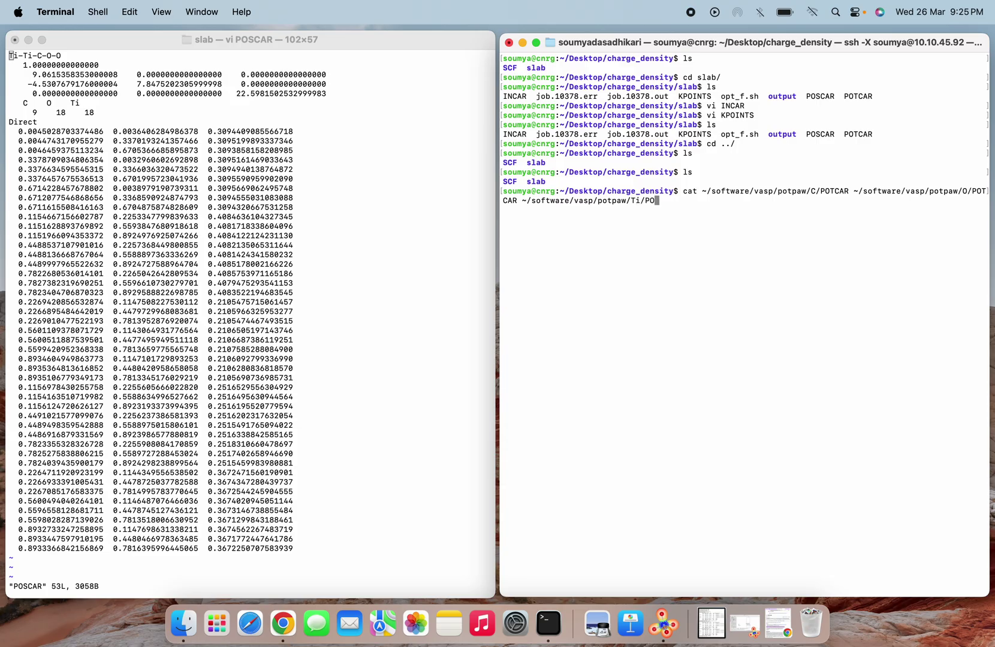
key("Tab")
Redirect the concatenated output to a file named POTCAR, run the command and list the directory
type("> POTCAR")
key("Return")
type("ls")
key("Return")
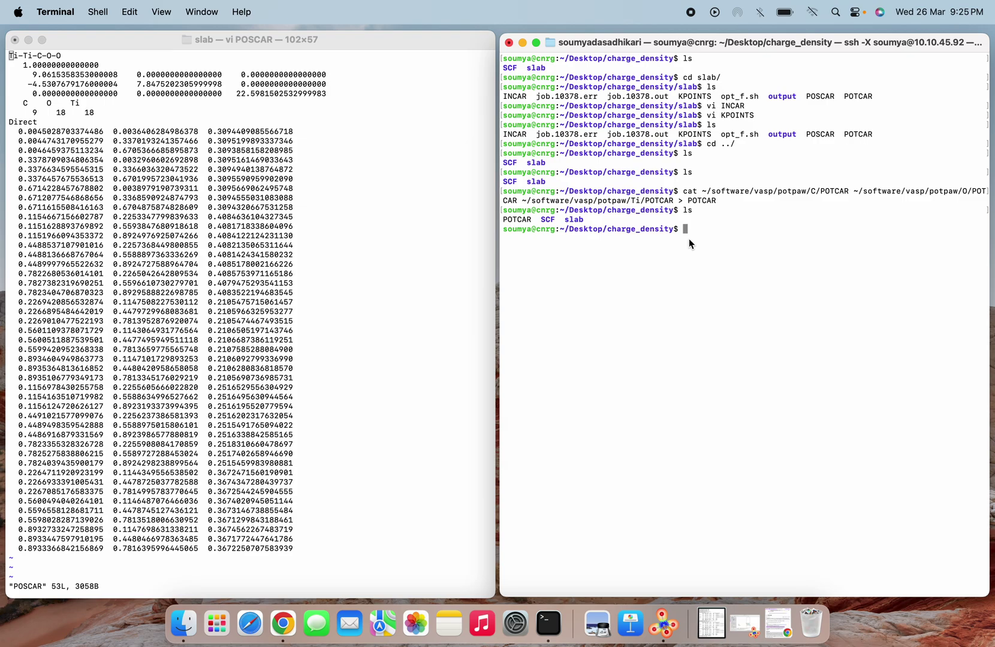
Check the TITEL entries of the new POTCAR with grep and examine the file's contents in vi
type("grep TITEL POTCAR")
key("Return")
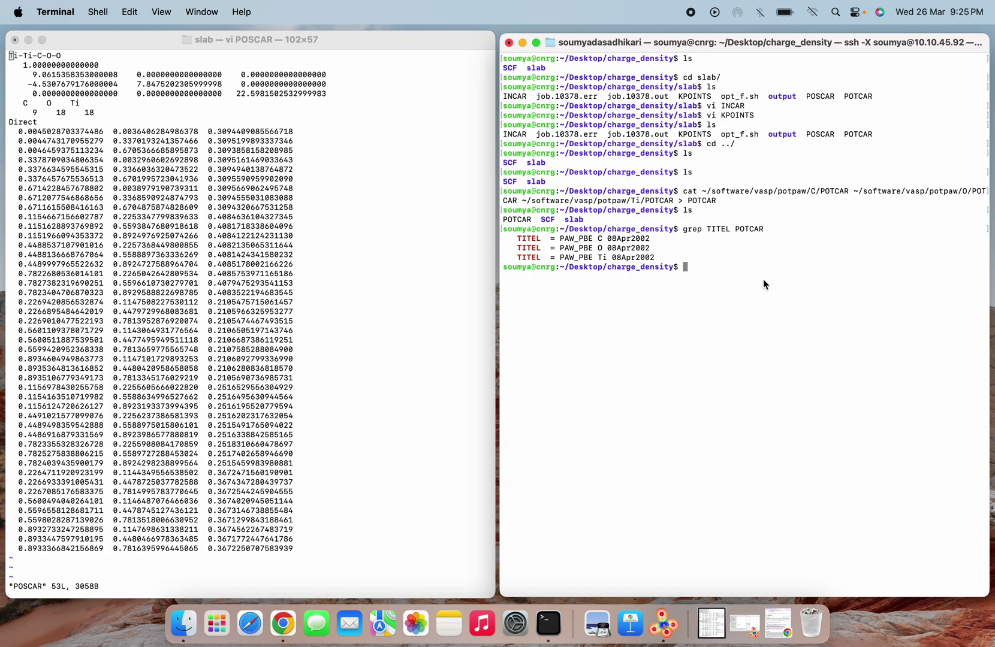
type("vi POTCAR")
key("Return")
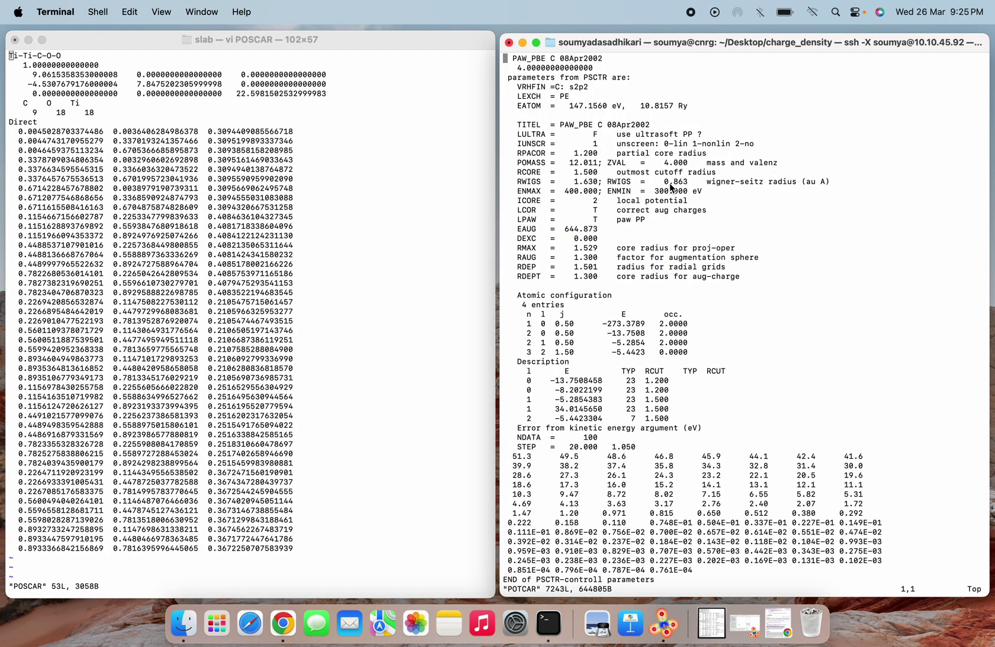
scroll(594, 312, "down", 20)
scroll(743, 318, "down", 20)
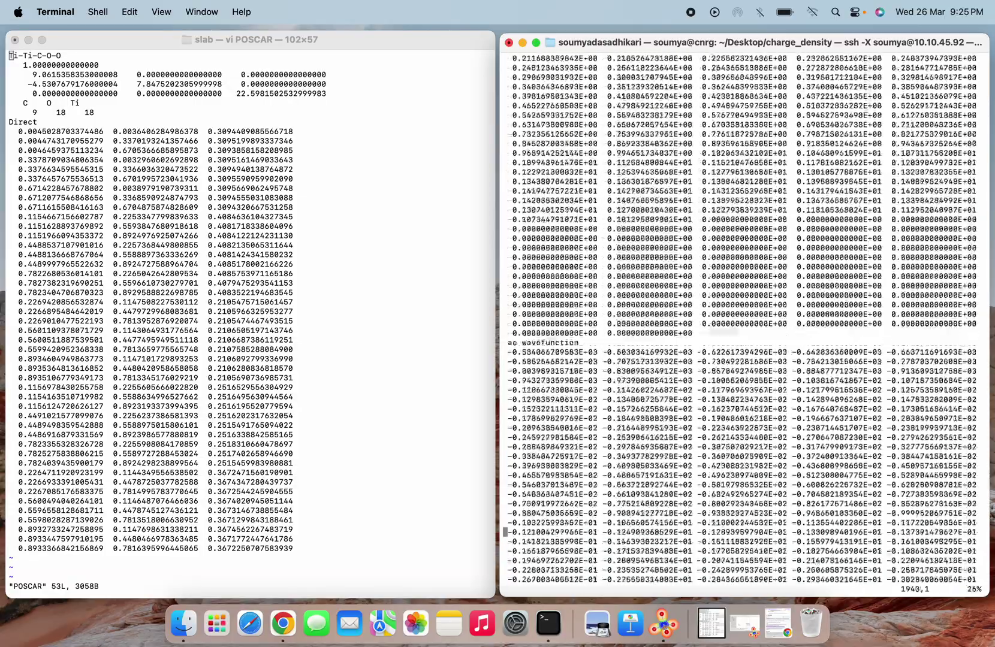
Examine the O and Ti pseudopotential sections of the POTCAR in vi, then quit without saving
scroll(743, 318, "up", 10)
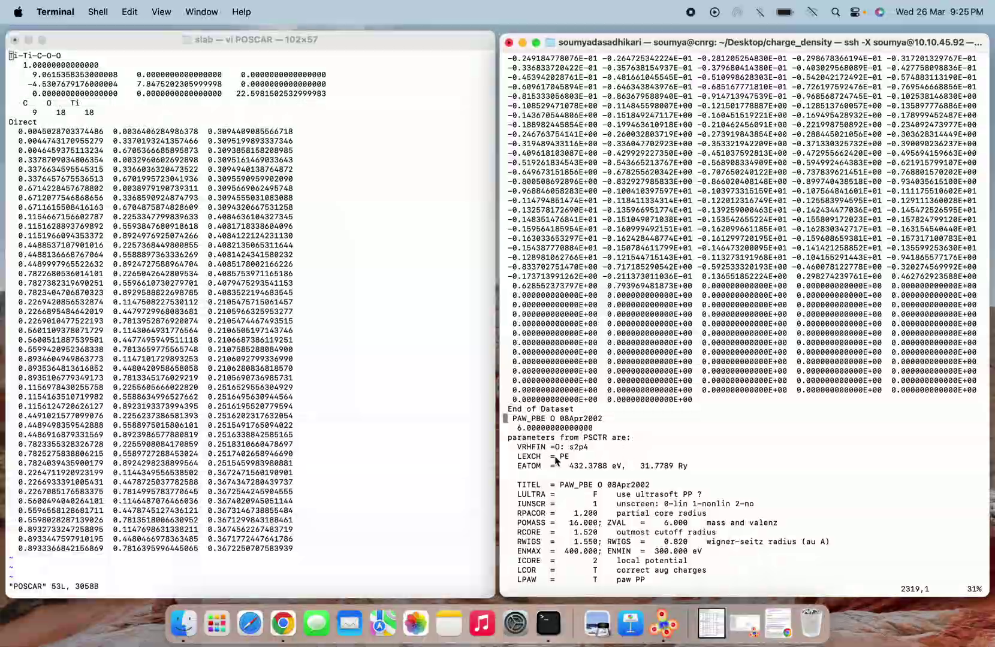
scroll(744, 317, "down", 20)
scroll(744, 317, "down", 20)
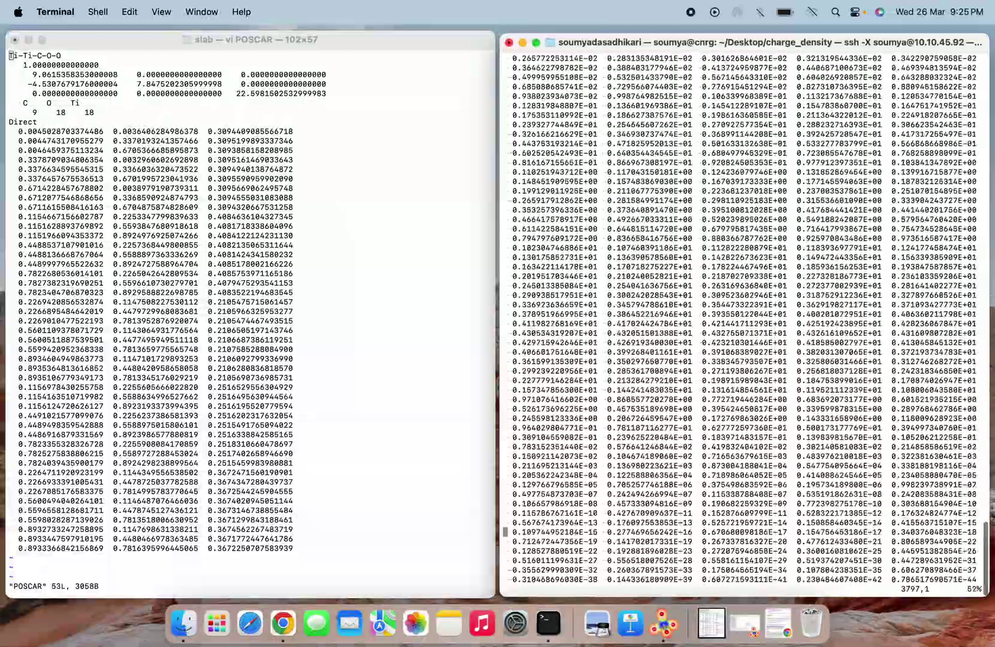
scroll(743, 317, "down", 20)
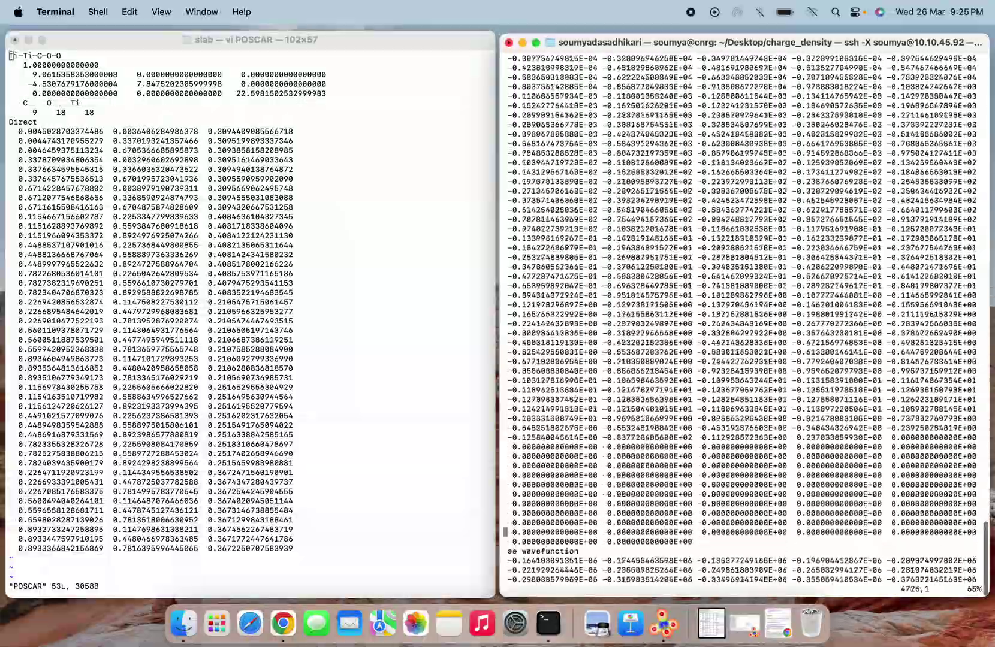
scroll(554, 457, "up", 8)
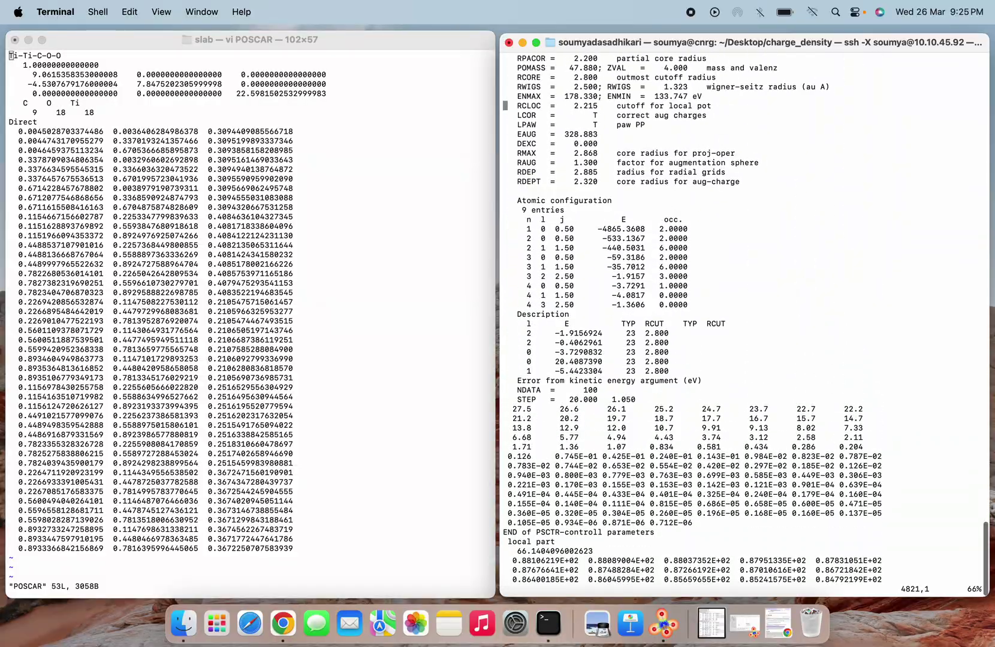
type(":q!")
key("Return")
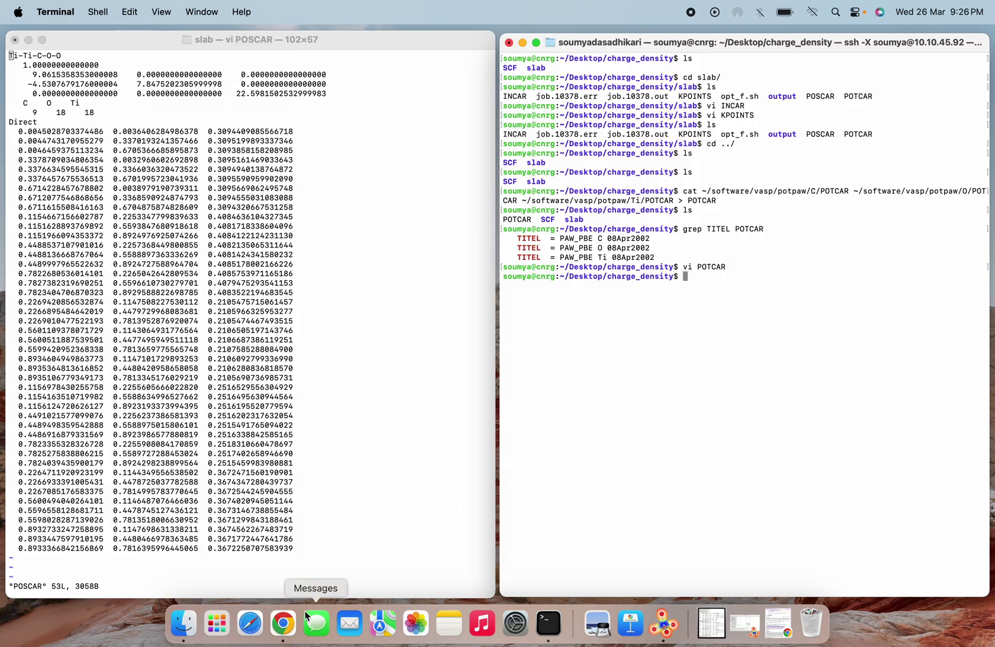
Switch to Chrome, review the VASP Wiki's POTCAR page and its header tags, and minimise the browser window
left_click(283, 624)
scroll(294, 467, "down", 10)
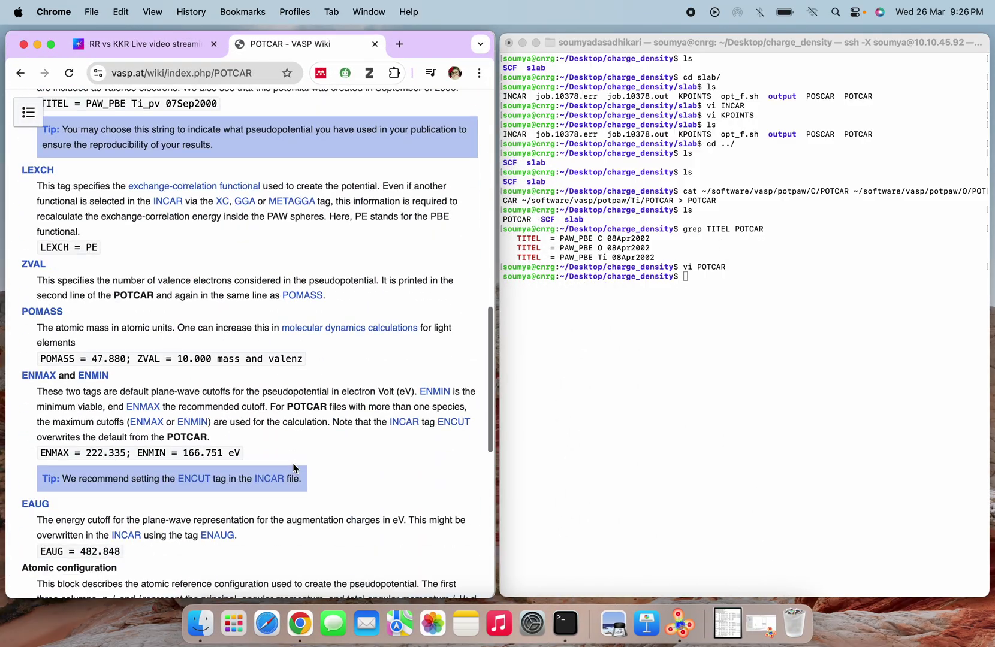
scroll(294, 467, "up", 2)
scroll(294, 467, "down", 15)
scroll(294, 467, "up", 5)
scroll(294, 469, "up", 15)
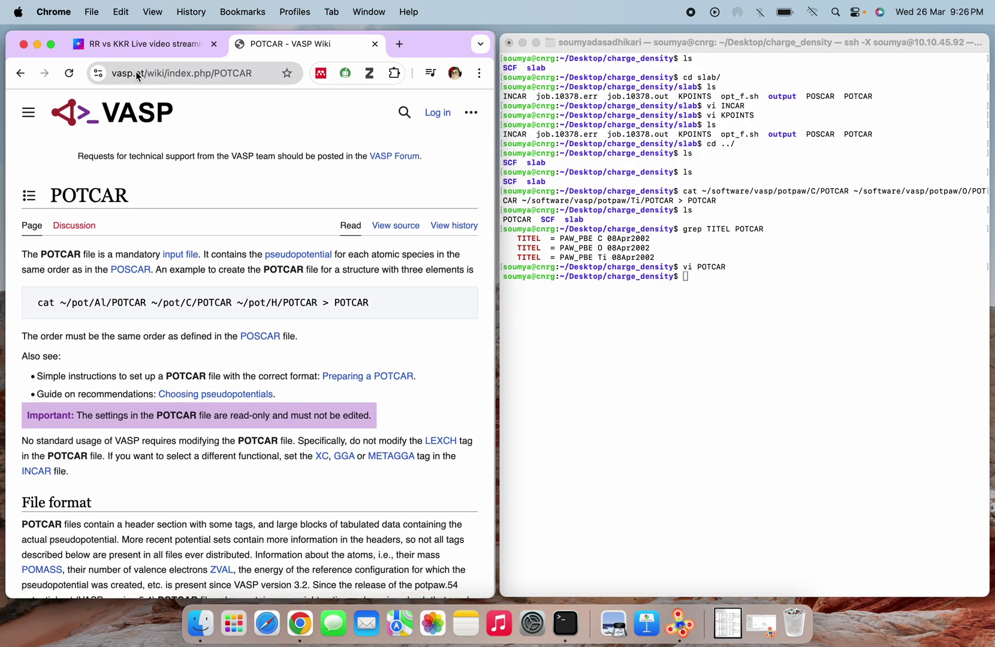
left_click(36, 45)
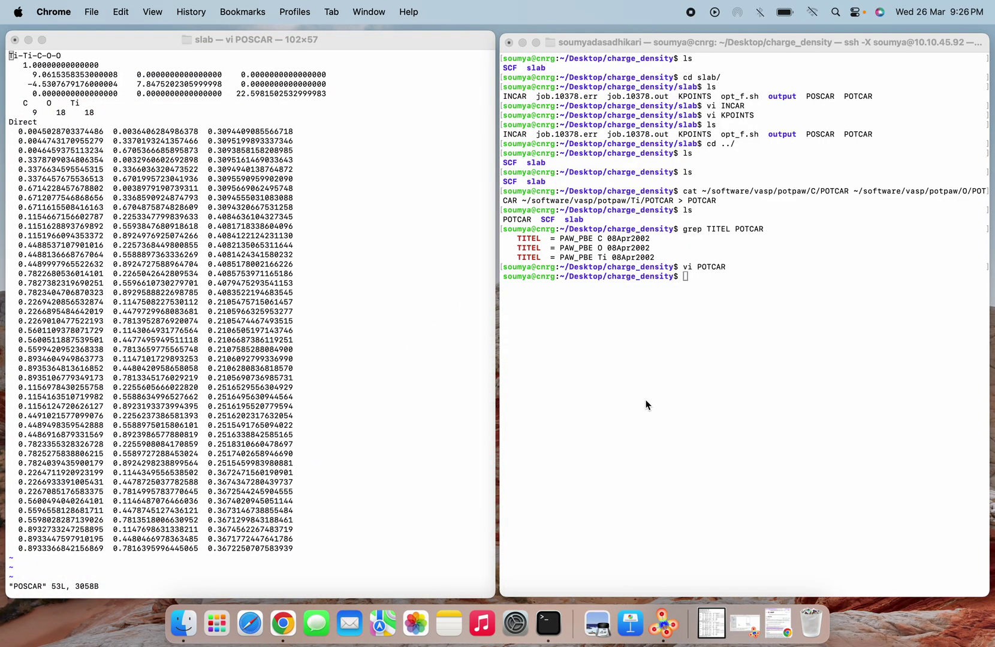
In the remote terminal, list the charge_density directory, change into slab and list its contents
left_click(645, 400)
type("ls")
key("Return")
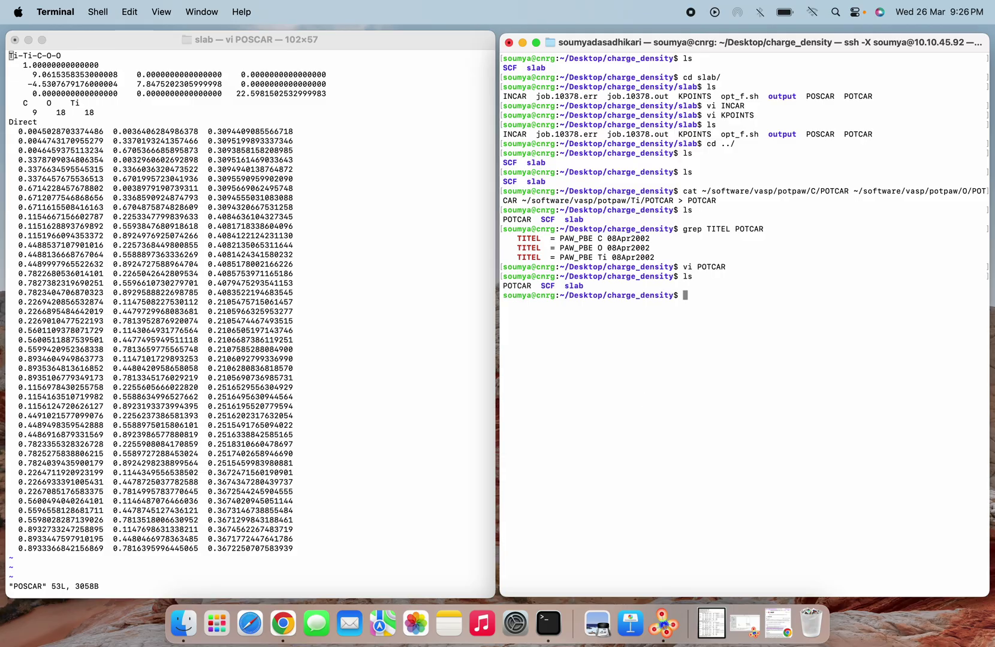
type("cd")
key("BackSpace")
type("sl")
key("Tab")
key("Return")
type("ls")
key("Return")
Change into the slab calculation's output directory and list its files
type("cd output/")
key("Return")
type("ls")
key("Return")
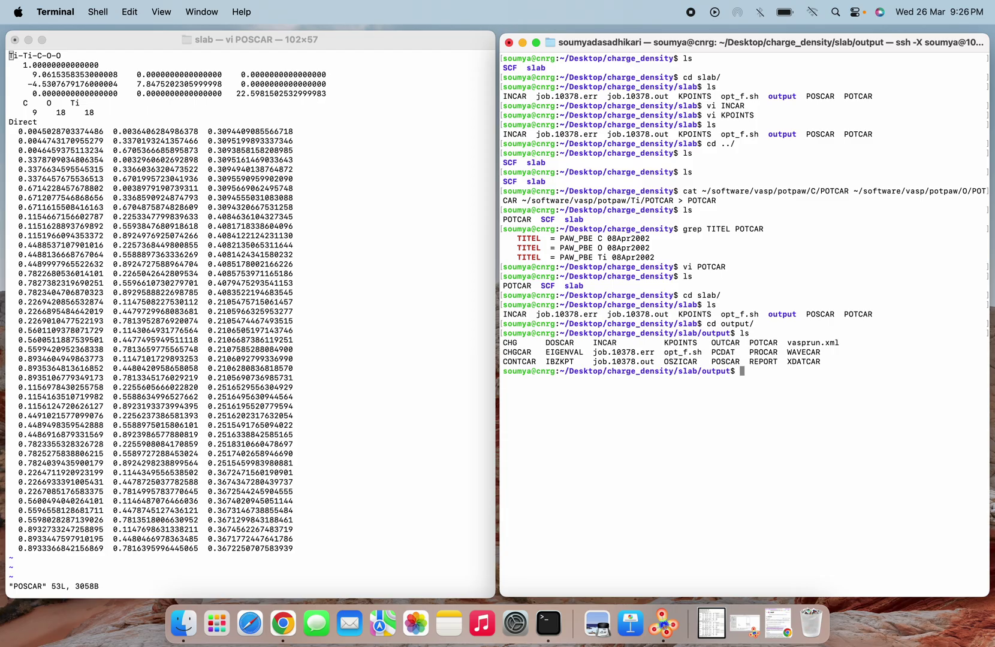
Open OUTCAR in vi, check the convergence message and final energies near its end, quit without saving and list the directory
type("vi OU")
key("Tab")
key("Return")
key("shift+g")
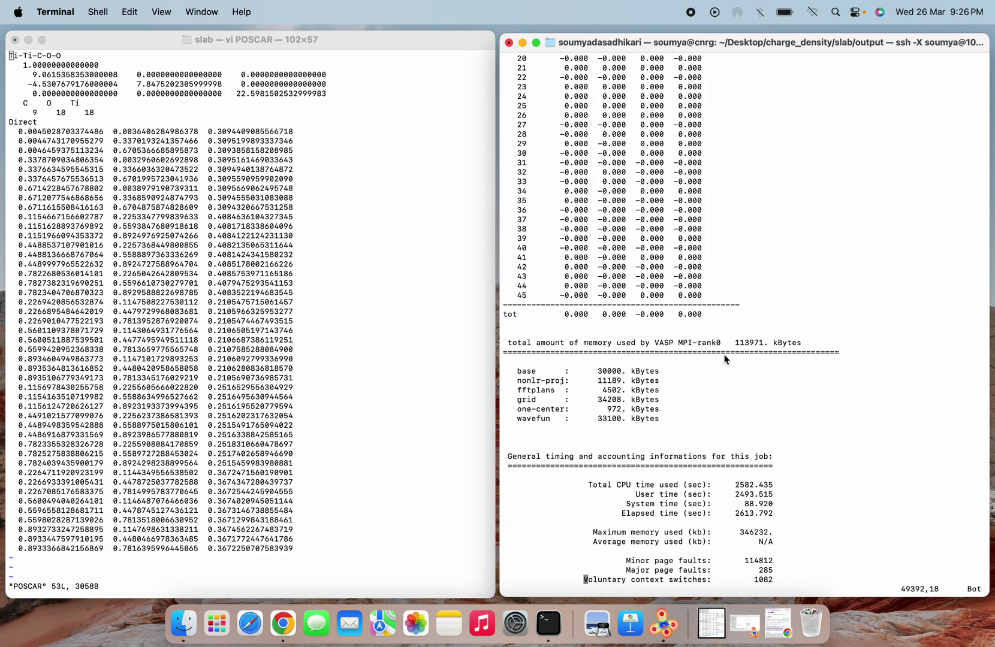
scroll(726, 358, "up", 20)
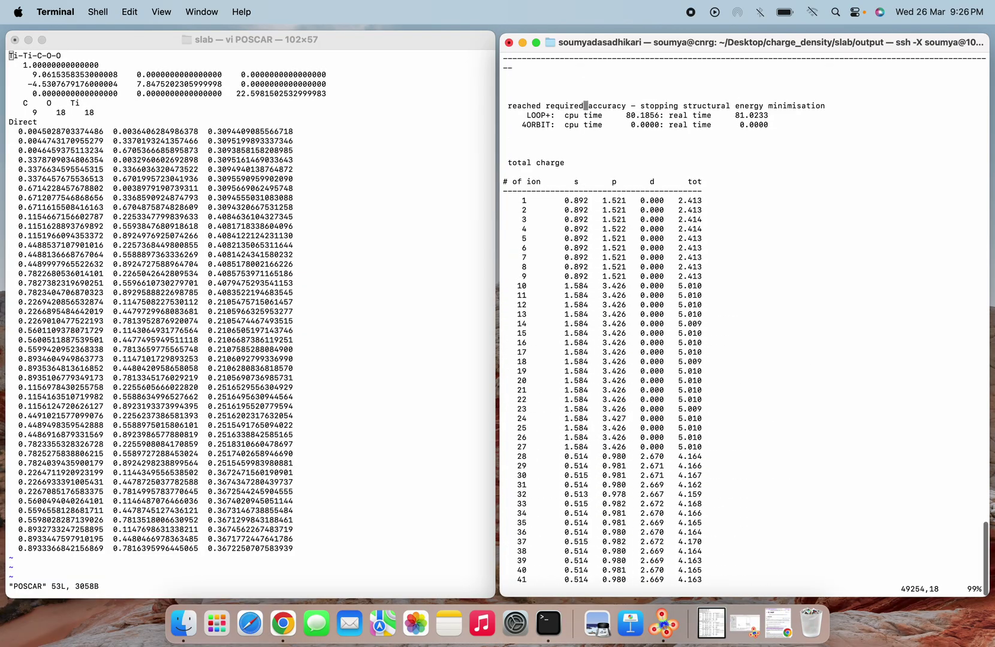
scroll(505, 152, "down", 4)
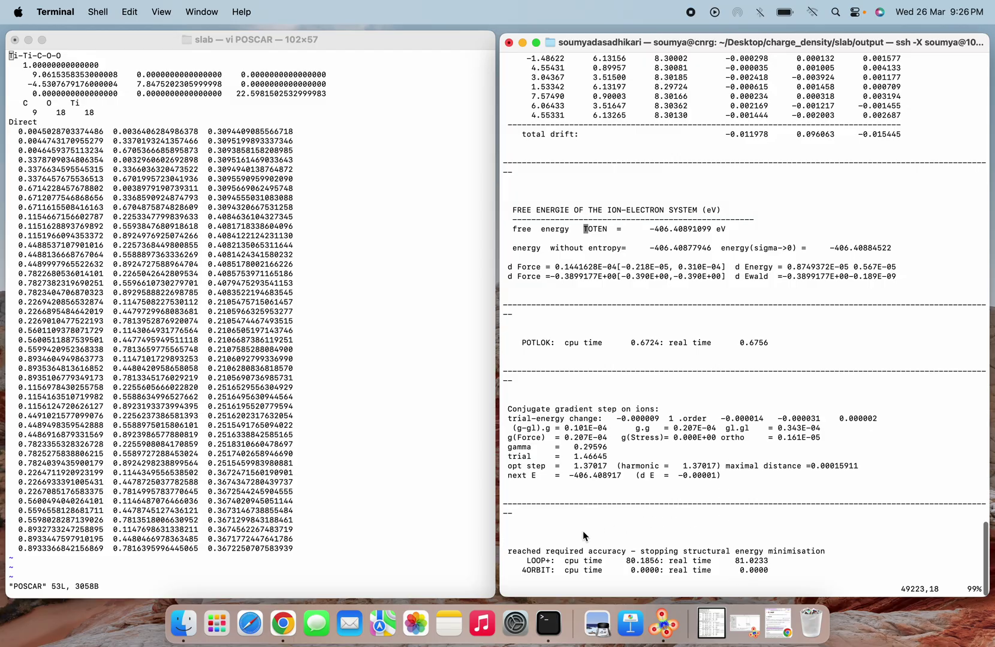
scroll(532, 582, "down", 3)
type(":q!")
key("Return")
type("ls")
key("Return")
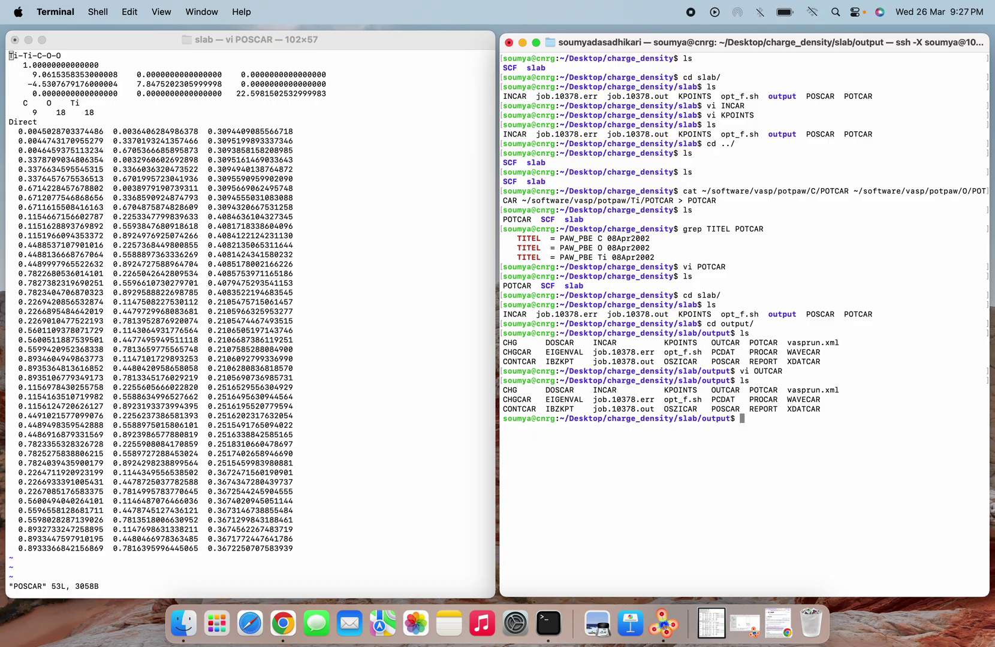
Open the slab output's CHGCAR in vi to check its contents, then quit without saving
type("vi CG")
key("BackSpace")
type("HGCAR")
key("Return")
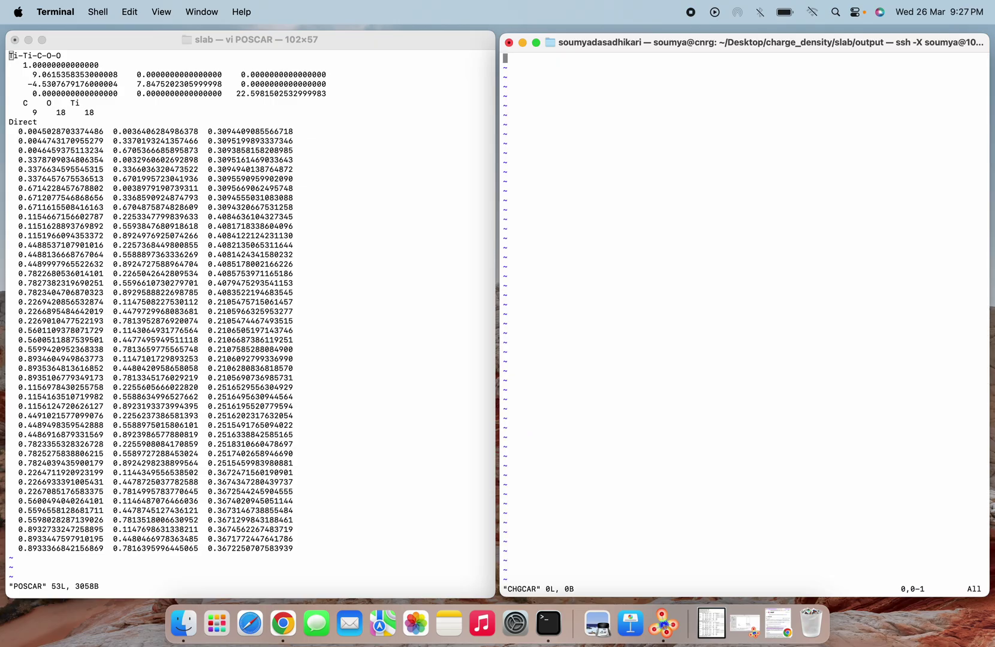
type(":q!")
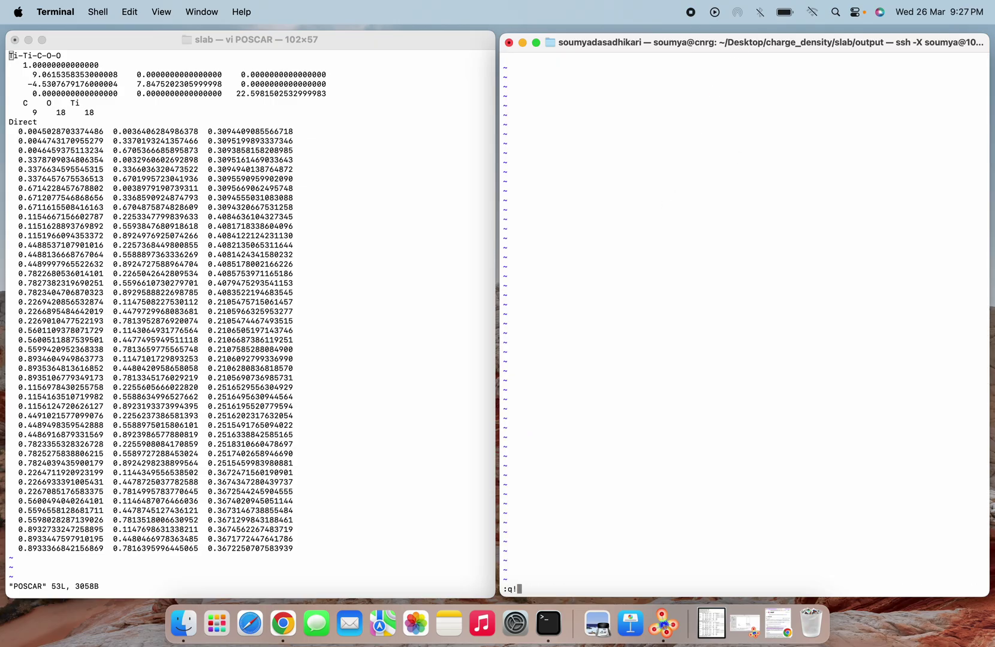
key("Return")
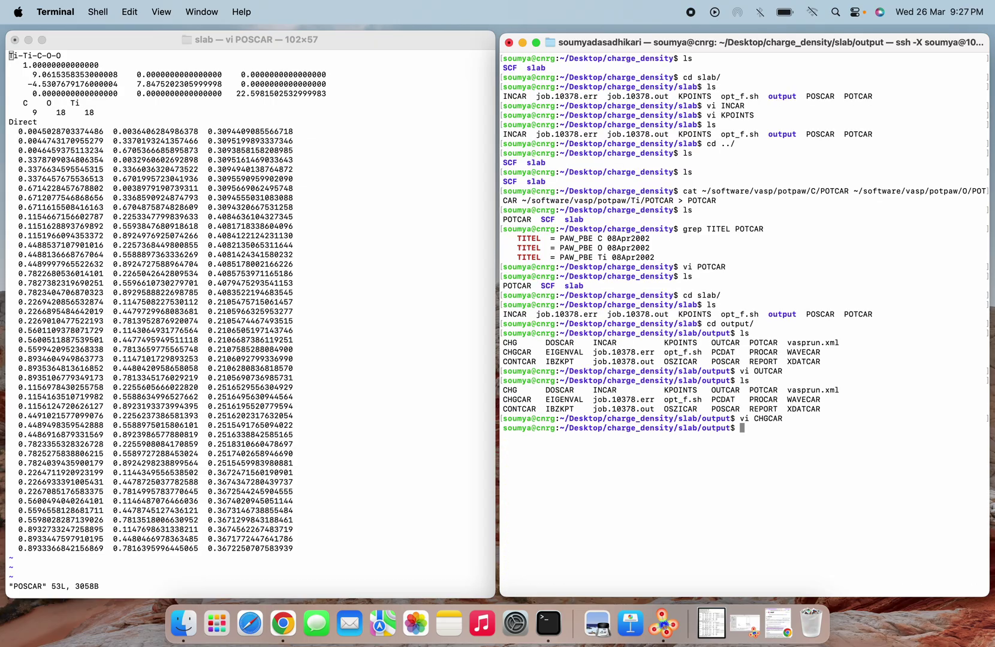
Go back up two levels from output to charge_density, listing the contents of each directory
type("cd ../")
key("Return")
type("ls")
key("Return")
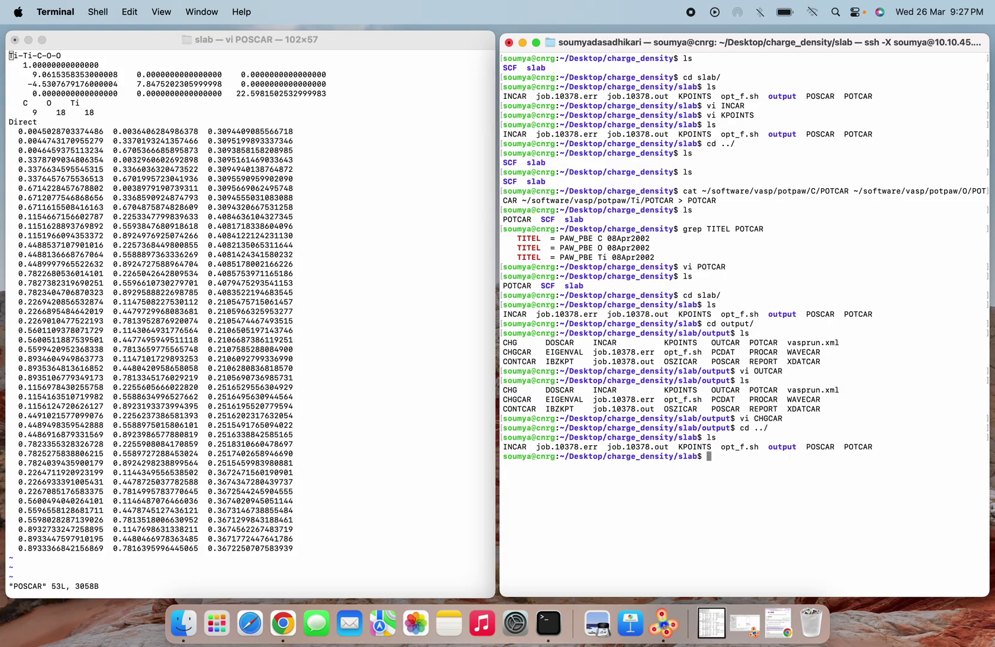
type("cd ../")
key("Return")
type("ls")
key("Return")
Change into the SCF directory and list its files
type("cd C")
key("Tab")
key("Return")
type("ls")
key("Return")
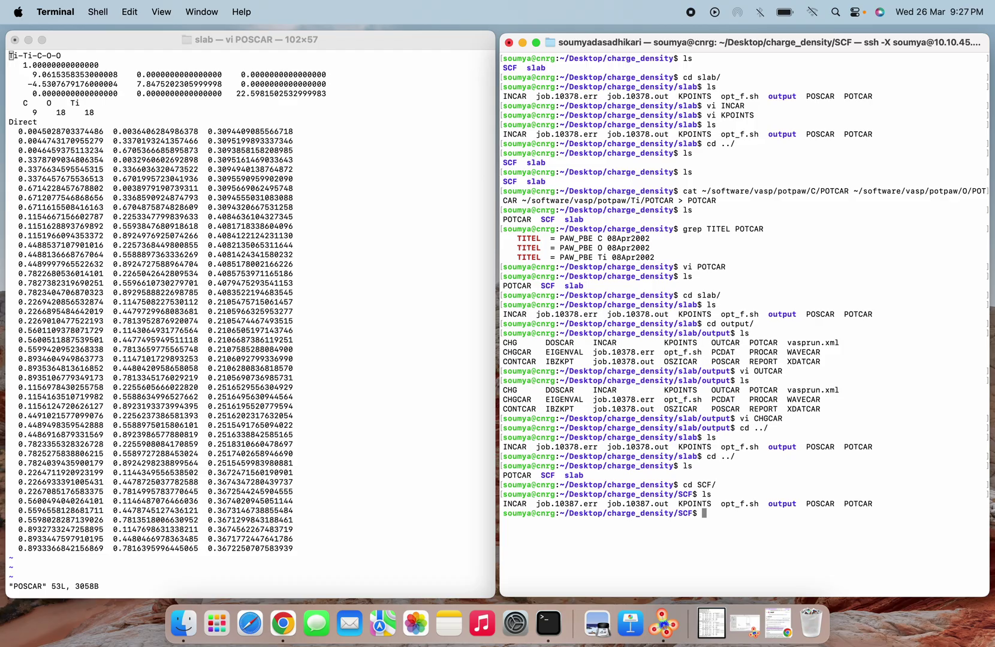
Open the SCF INCAR in vi remotely and, after closing POSCAR, the slab INCAR in the local terminal to compare their settings
type("vi INCAR")
key("Return")
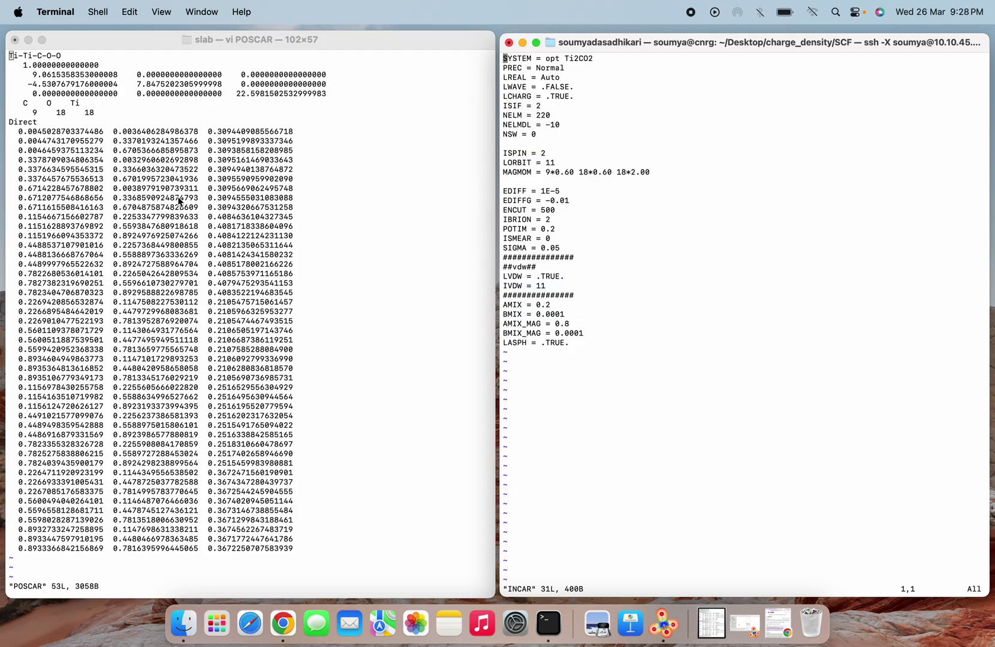
left_click(191, 226)
type(":q")
key("Return")
type("vi IN")
key("Tab")
key("Return")
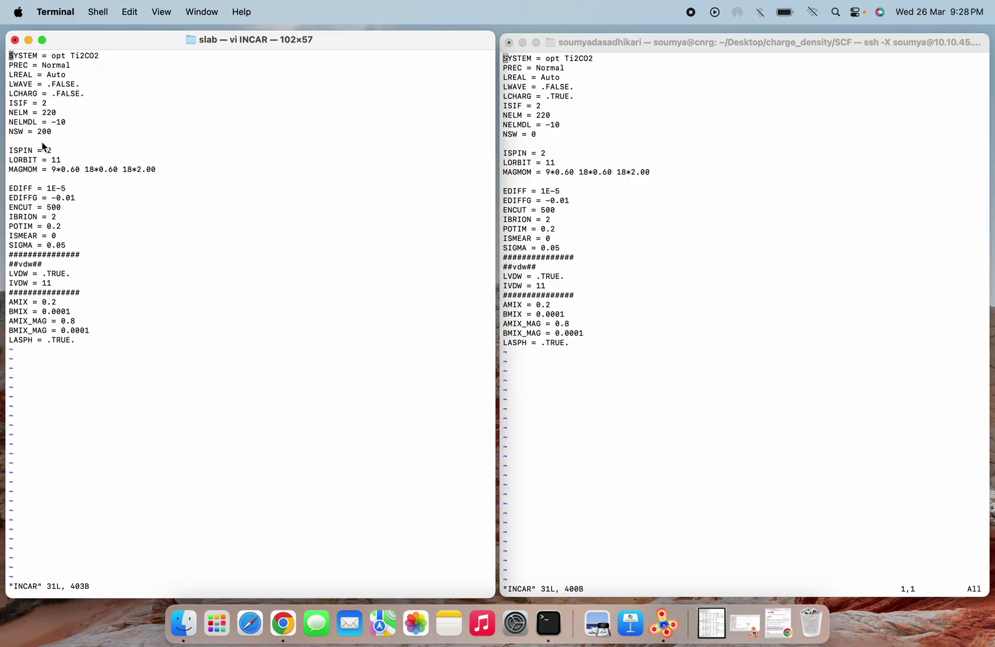
Quit the SCF INCAR without saving, change into the SCF output directory and list its files
left_click(541, 138)
type(":q")
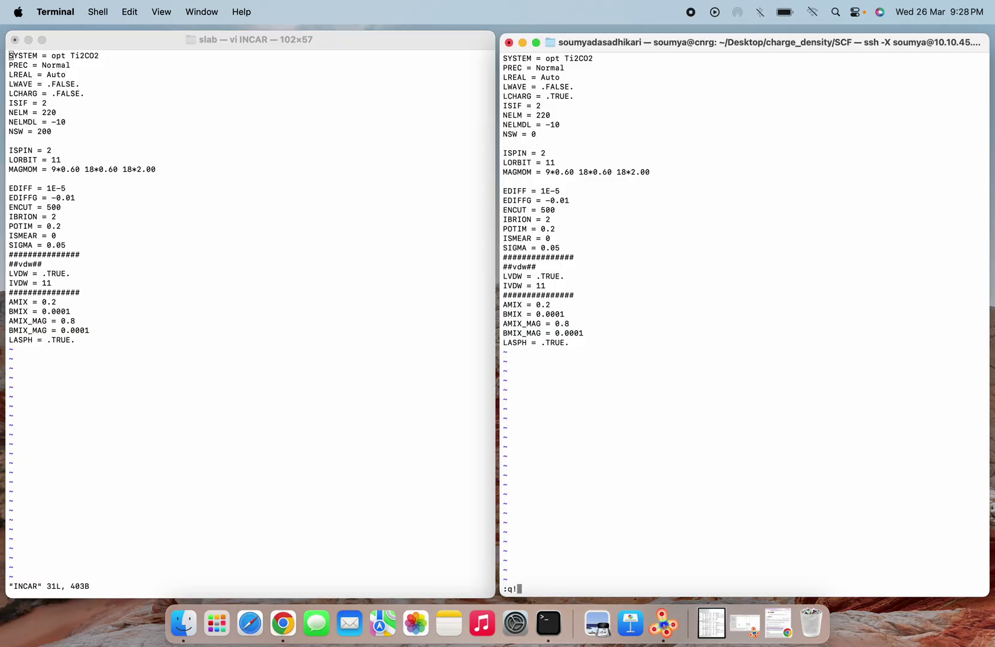
type("!")
key("Return")
type("cd output/")
key("Return")
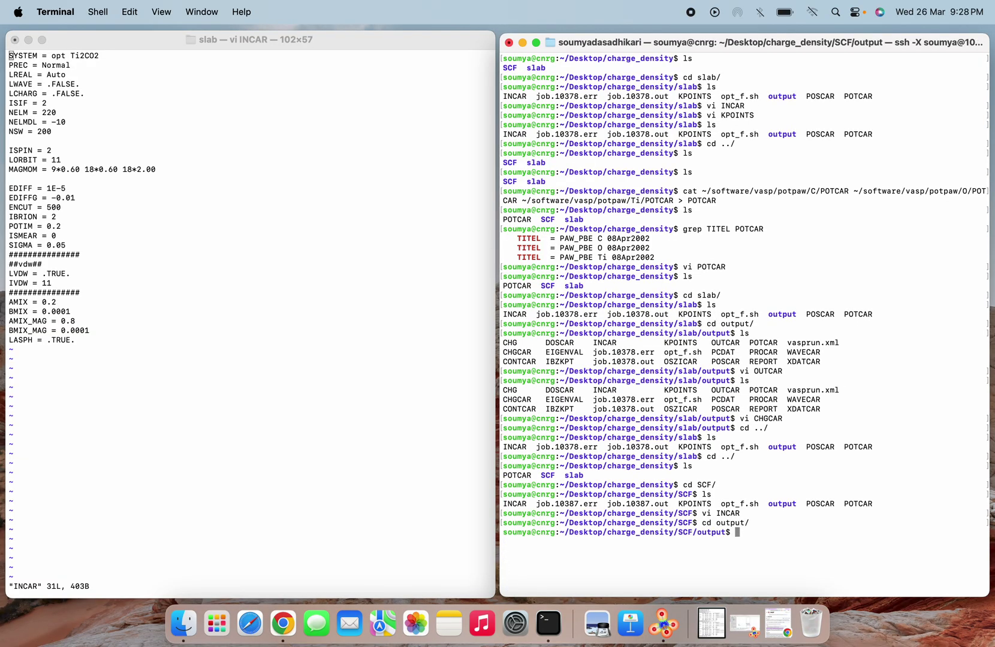
type("ls")
key("Return")
Open the SCF output's CHGCAR in vi, examine its charge density data and structure header, then quit without saving
type("vi")
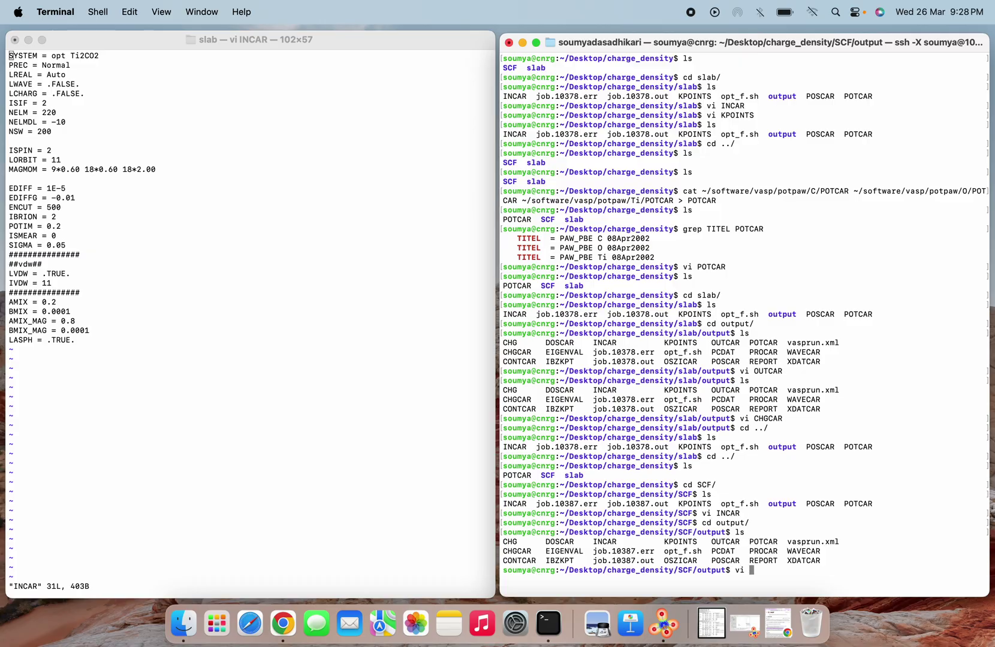
type(" CHGCAR")
key("Return")
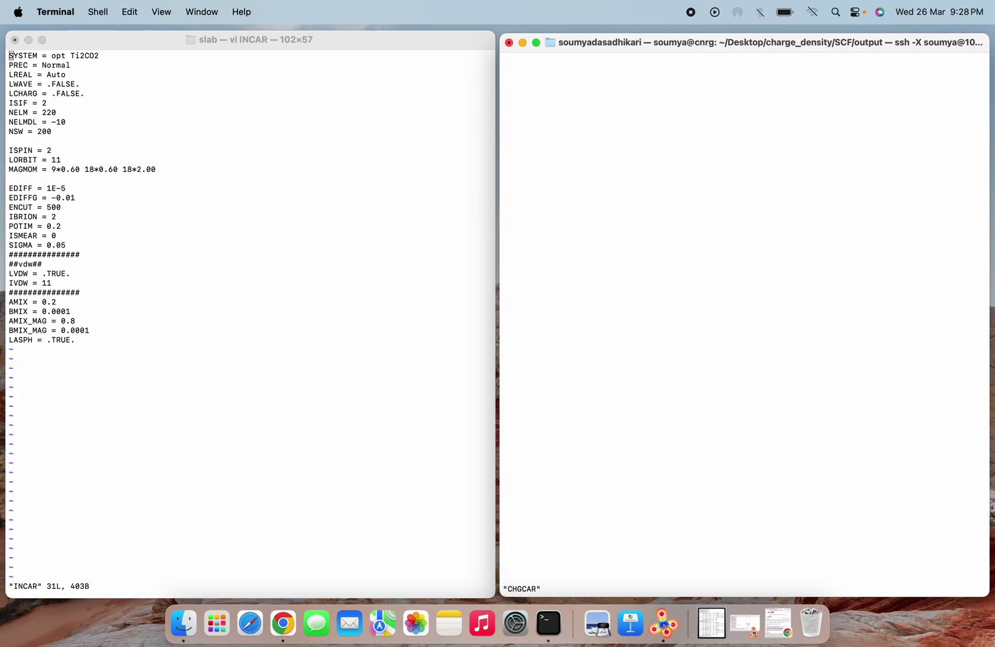
scroll(743, 318, "down", 20)
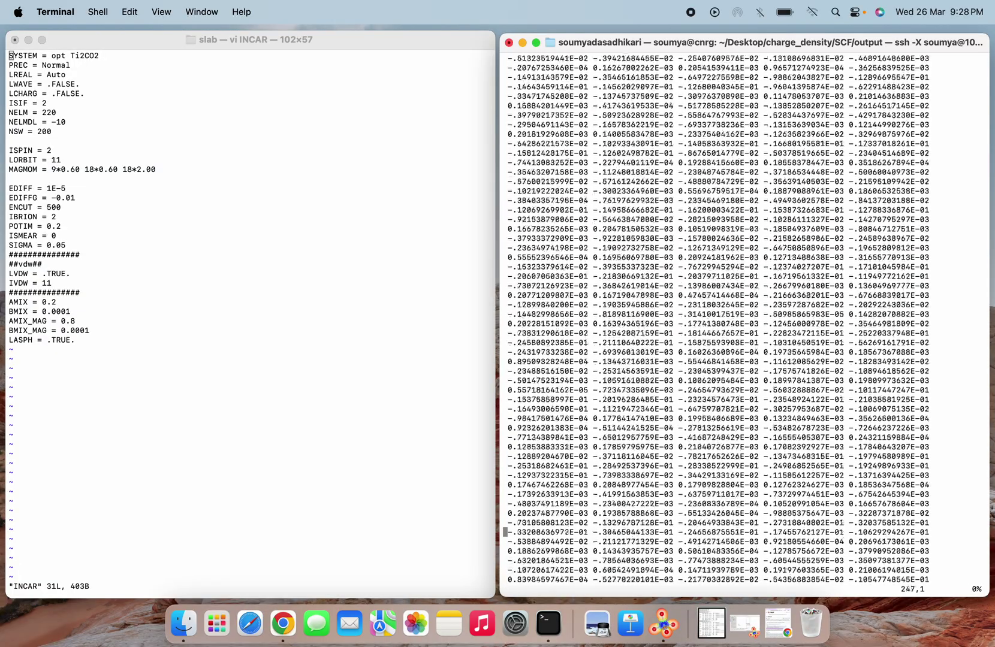
key("g")
key("g")
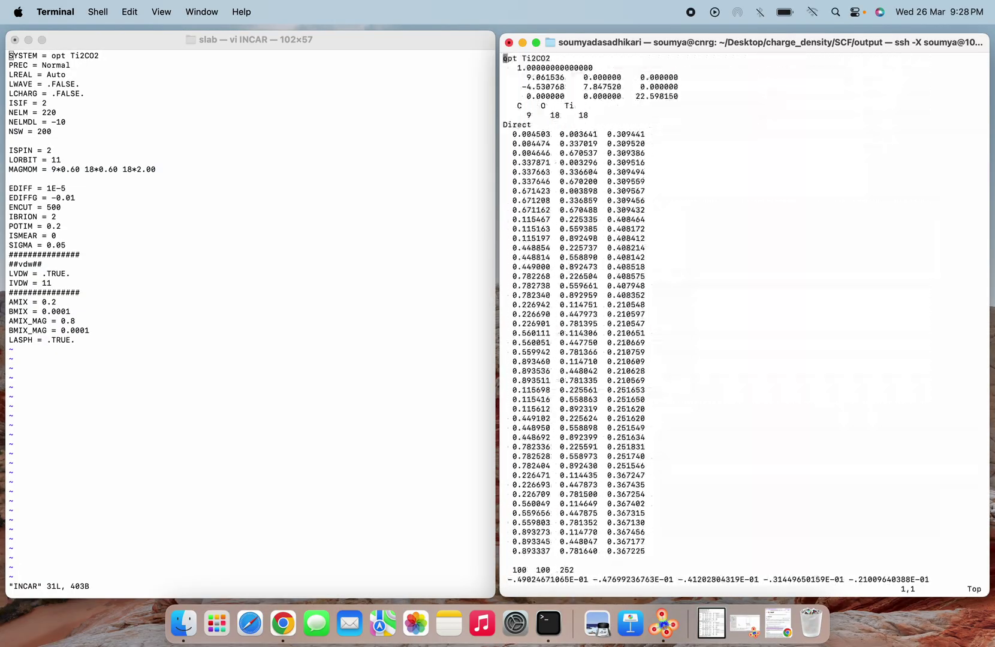
type(":Q!q")
key("Return")
type(":q!")
key("Return")
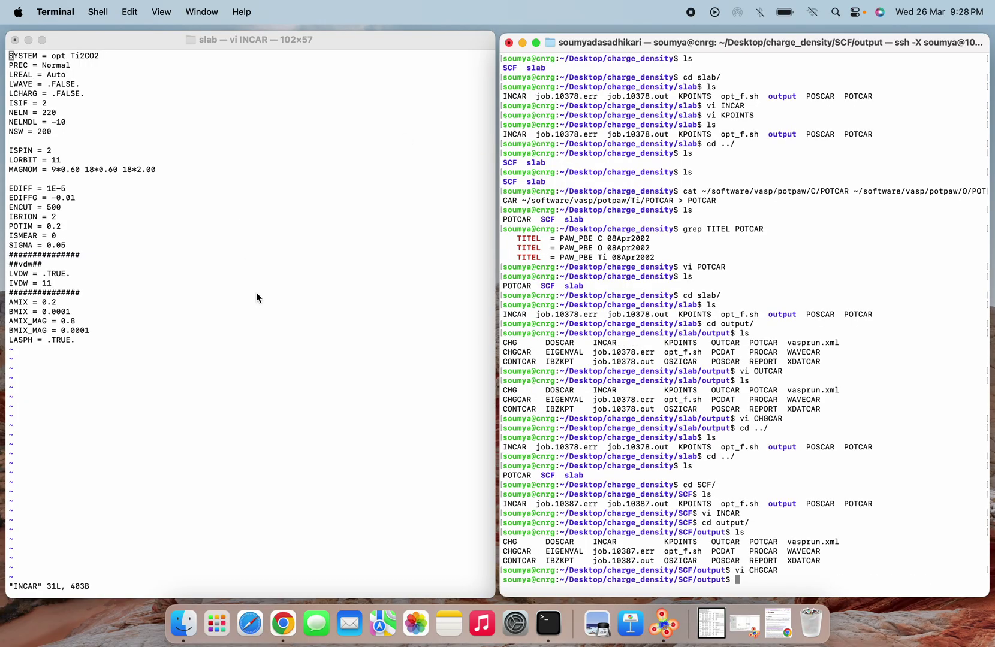
Quit the slab INCAR in the local terminal without saving and list the slab directory
left_click(265, 325)
type(":q!")
key("Return")
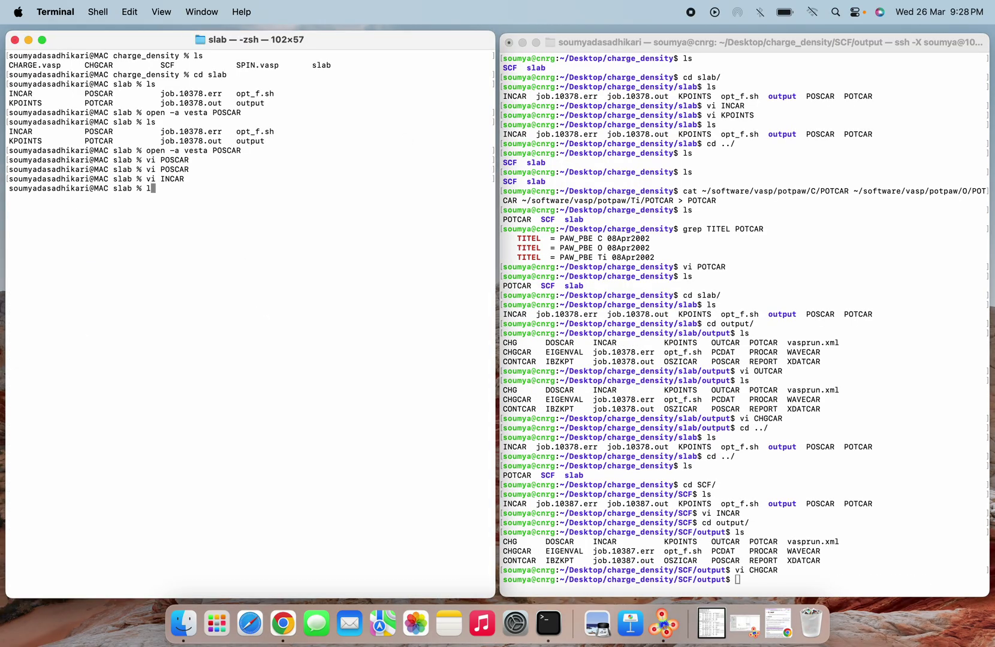
key("Return")
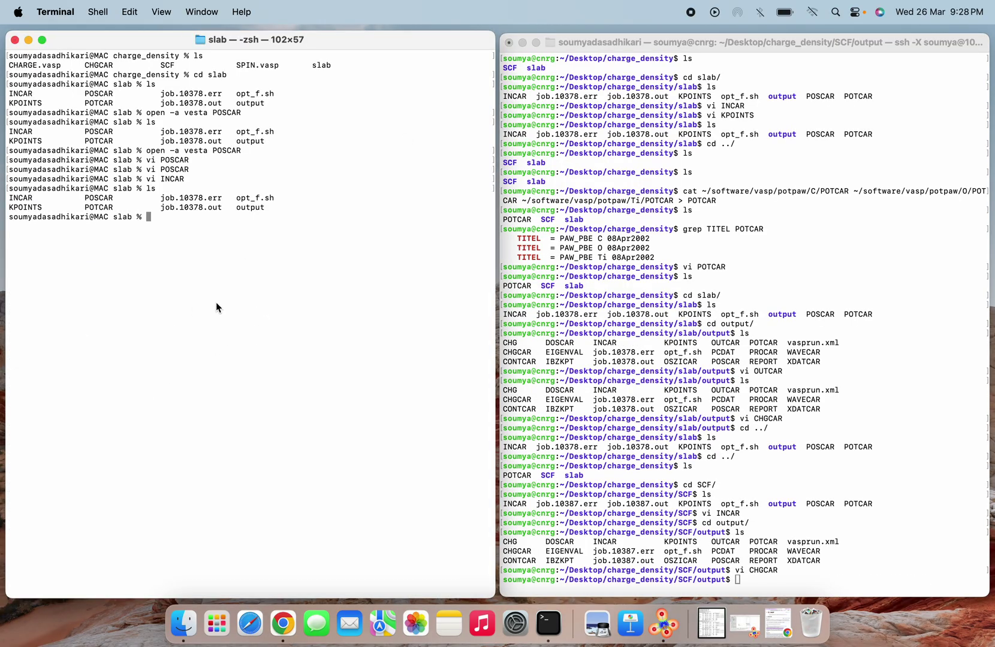
Change the local terminal's directory to ../SCF/output and list its files
type("cd")
type("../SCF/")
key("Tab")
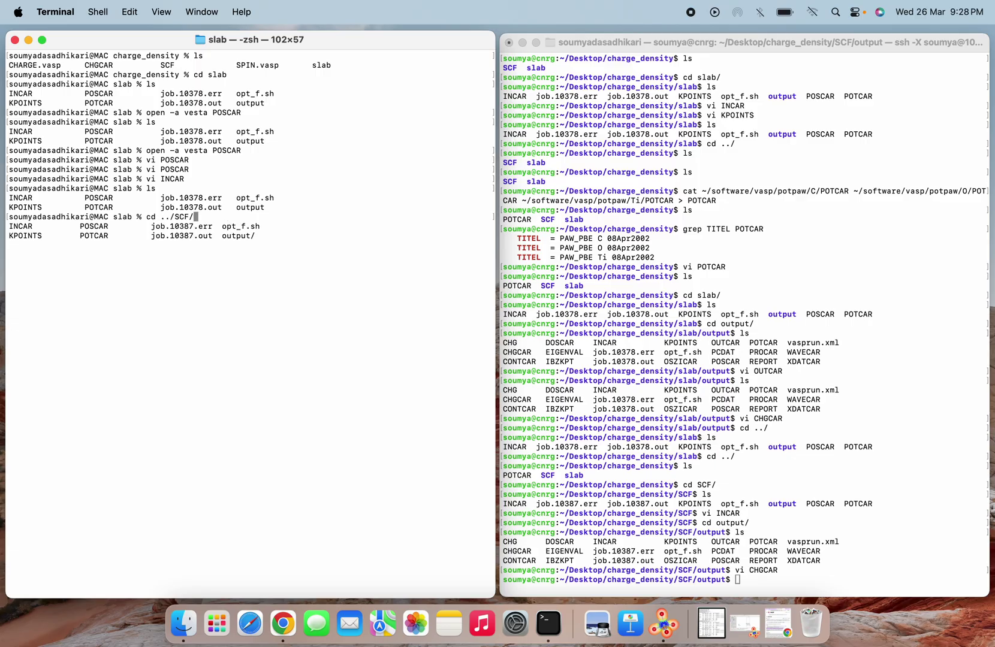
type("o")
key("Tab")
key("Return")
key("Up")
type("utput")
key("Return")
type("ls")
key("Return")
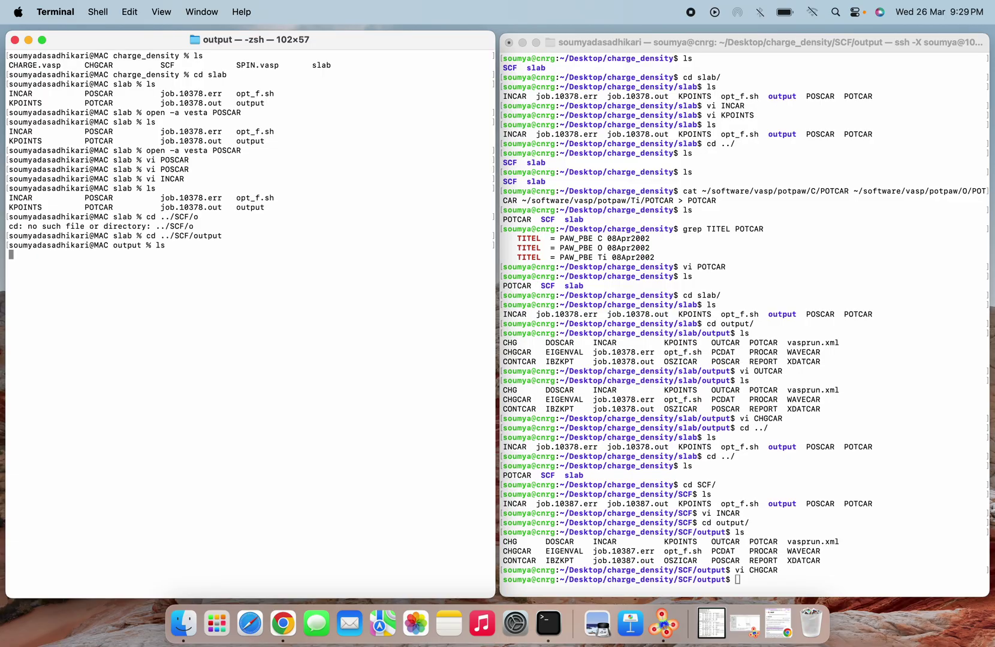
Open the SCF output's CHGCAR in VESTA with open -a vesta CHGCAR and view the structure along the a axis
type("vi POSCAR")
key("Up")
key("Up")
key("Up")
key("Up")
key("Up")
key("Up")
key("Up")
key("Up")
key("BackSpace")
key("BackSpace")
key("BackSpace")
key("BackSpace")
key("BackSpace")
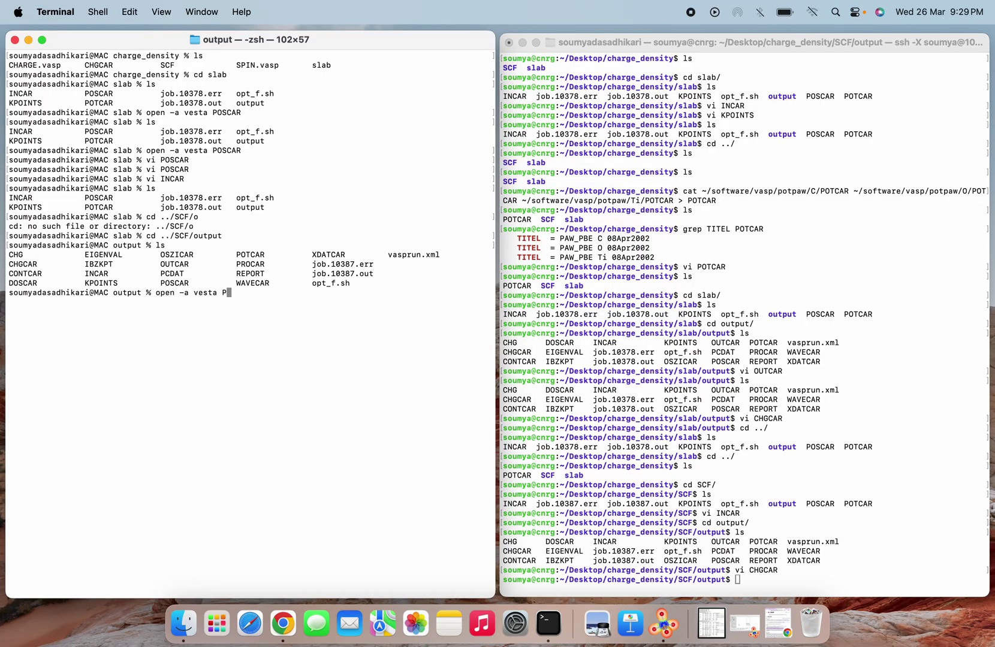
type("CHGCAR")
key("Return")
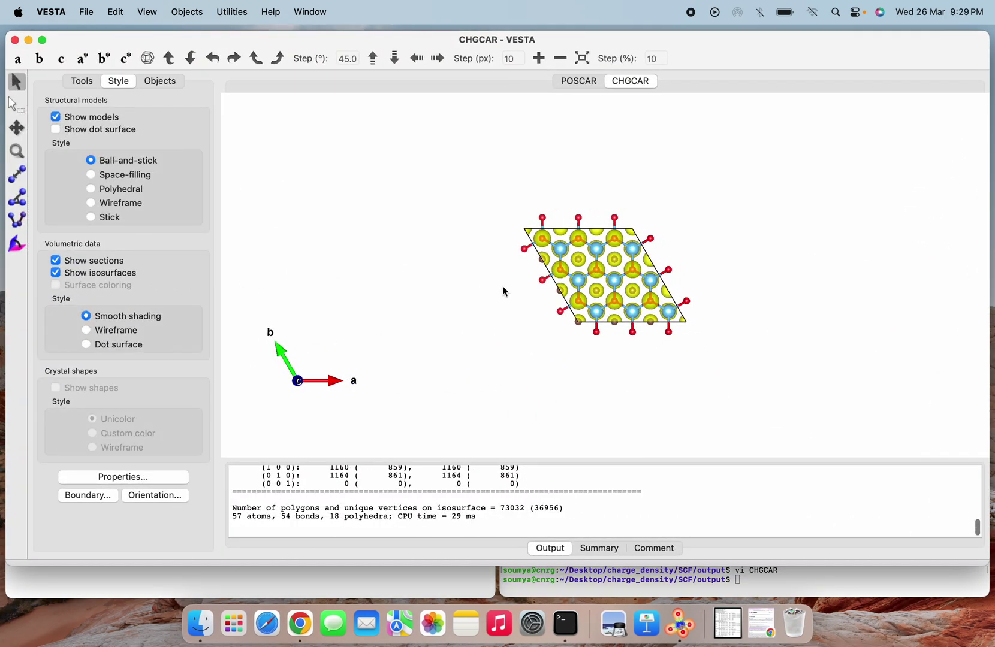
left_click(17, 60)
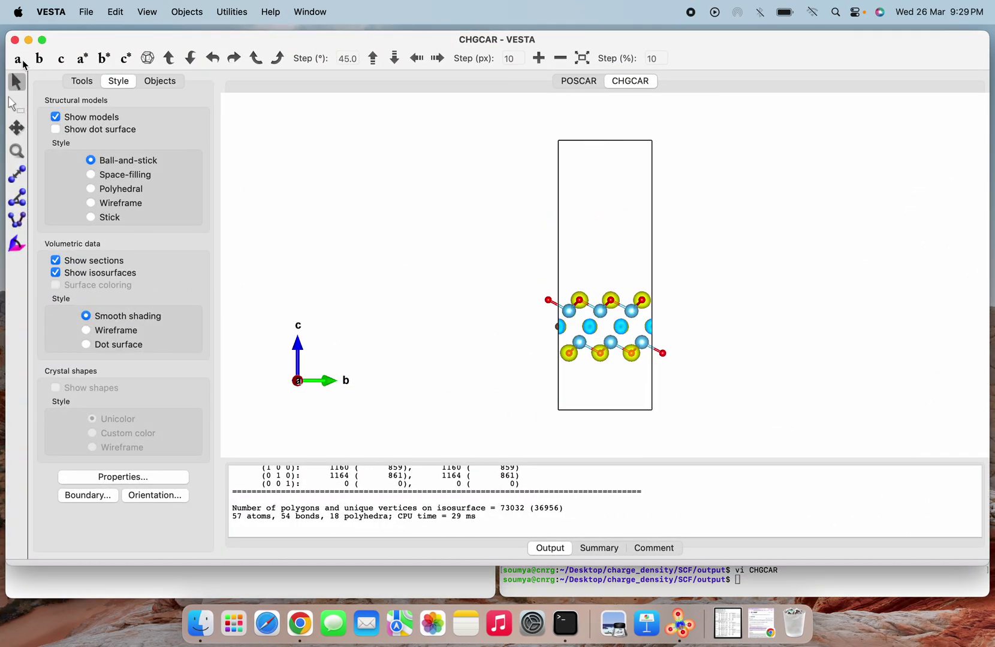
Inspect the charge density isosurfaces along the b and c axes and from a tilted angle, ending along the a axis
mouse_move(623, 323)
left_mouse_down()
mouse_move(473, 387)
mouse_move(689, 355)
mouse_move(740, 331)
mouse_move(456, 365)
mouse_move(618, 408)
mouse_move(633, 296)
mouse_move(626, 195)
mouse_move(656, 374)
mouse_move(613, 402)
mouse_move(709, 391)
mouse_move(525, 355)
mouse_move(460, 358)
mouse_move(539, 336)
mouse_move(642, 333)
mouse_move(624, 336)
mouse_move(636, 324)
left_mouse_up()
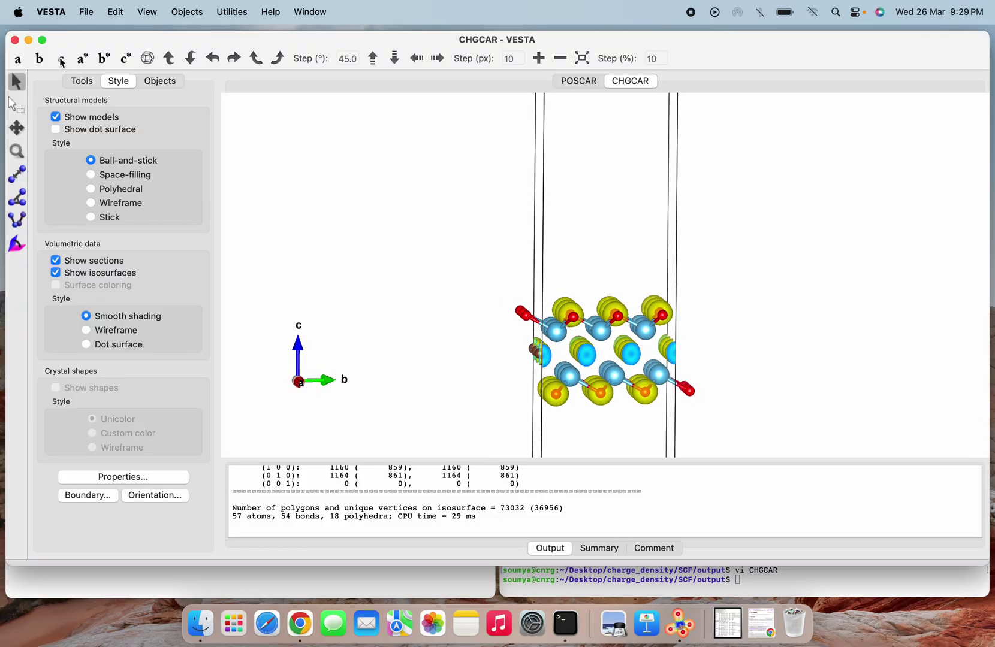
left_click(39, 58)
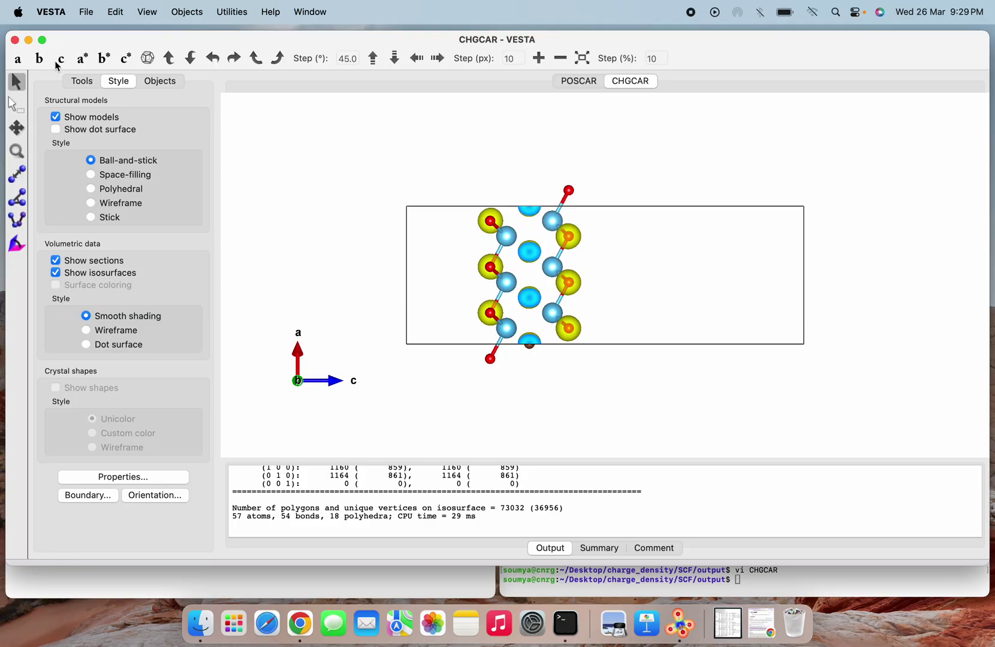
left_click(62, 63)
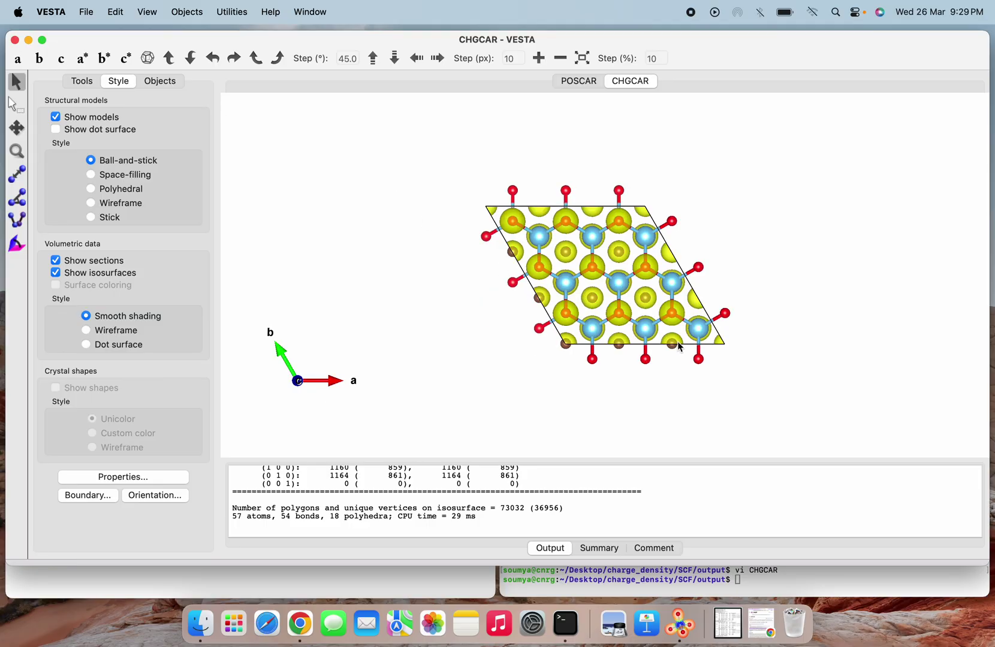
scroll(679, 346, "up", 2)
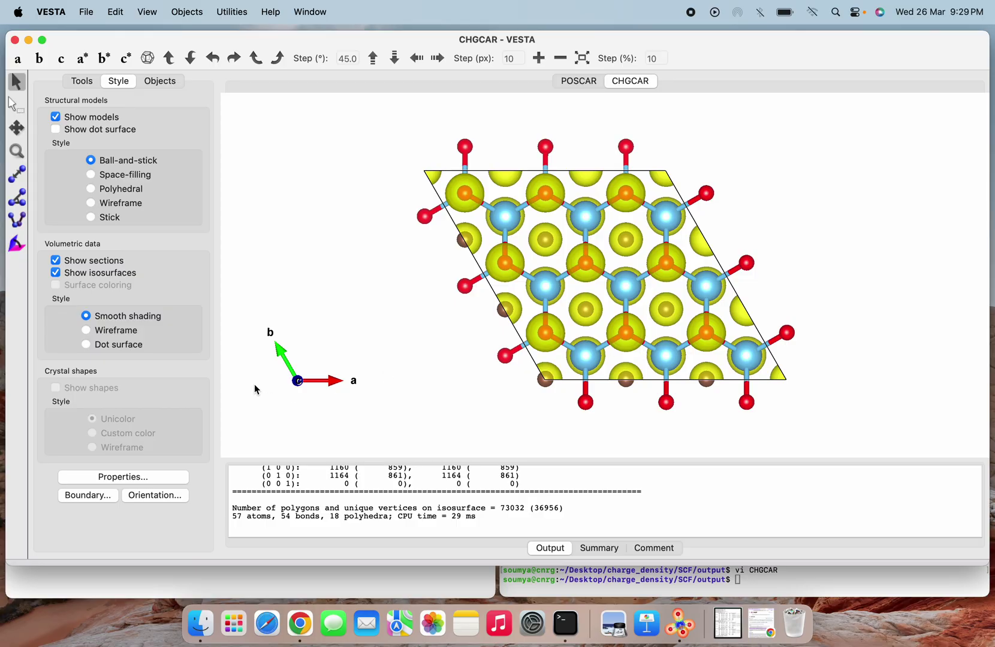
left_click_drag(653, 316, 662, 289)
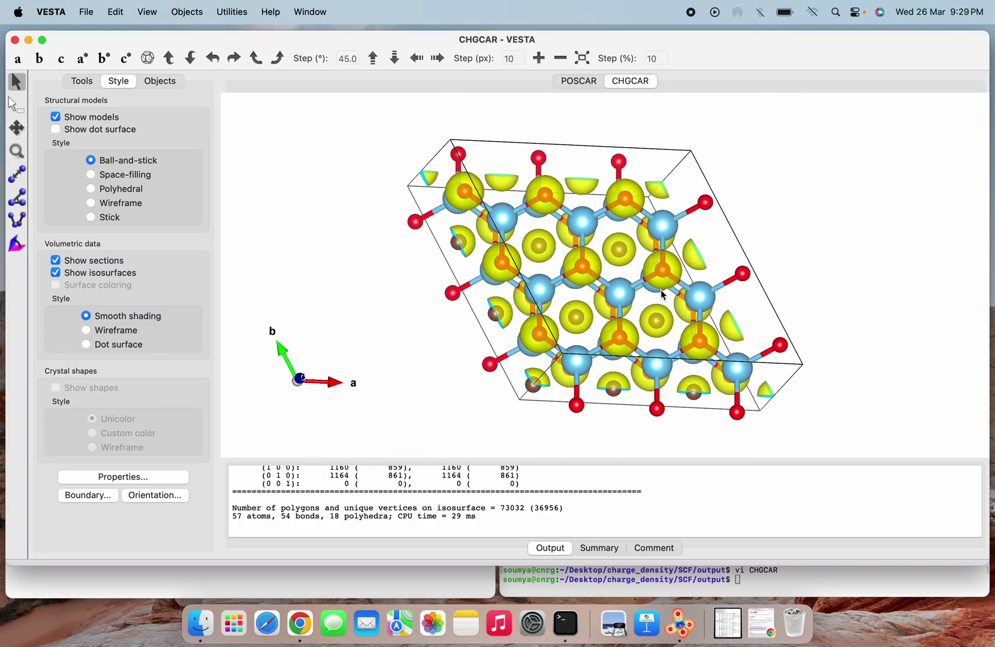
left_click(21, 65)
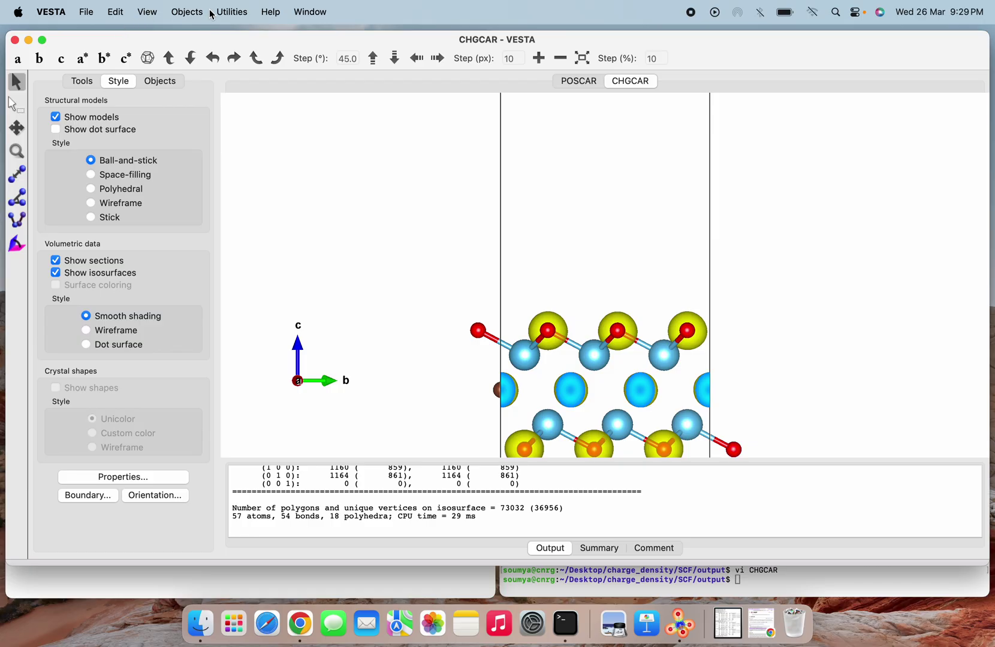
Open the isosurface properties of CHGCAR and select the existing positive-and-negative isosurface for editing
left_click(232, 12)
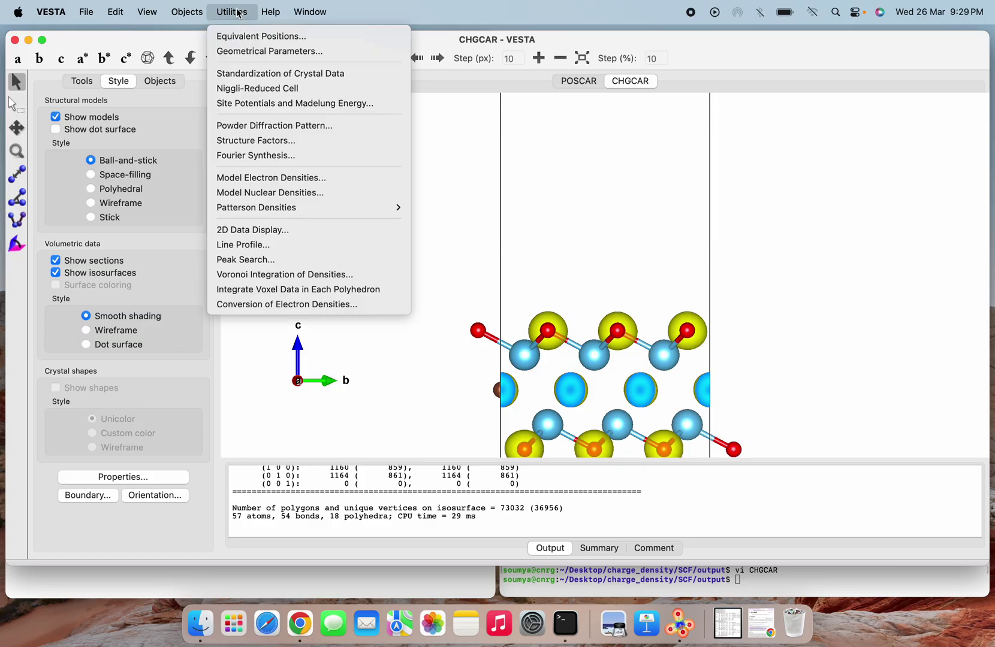
mouse_move(187, 12)
mouse_move(250, 90)
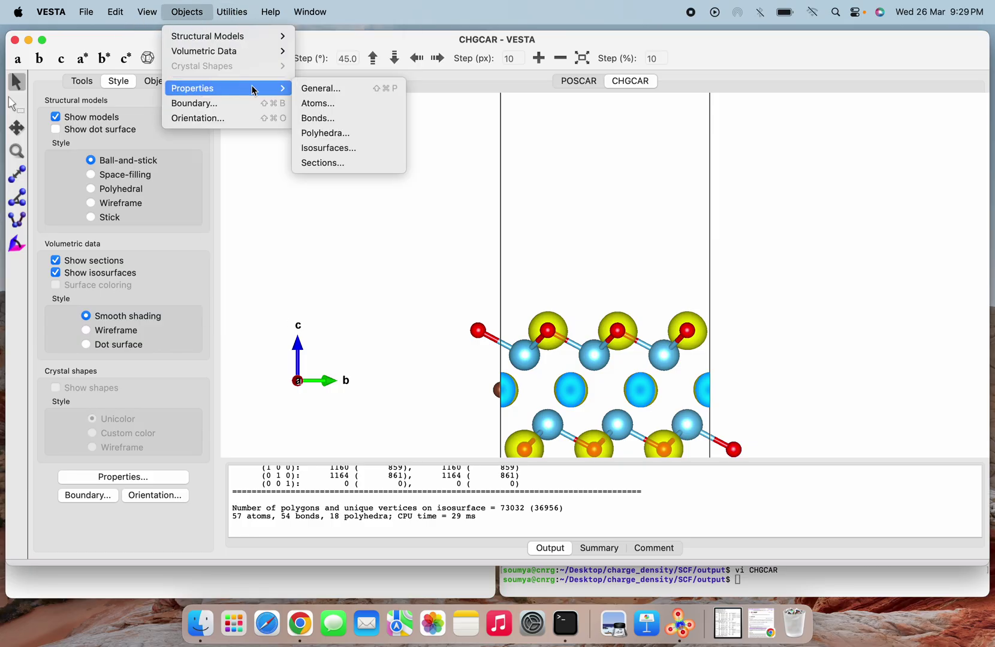
left_click(328, 148)
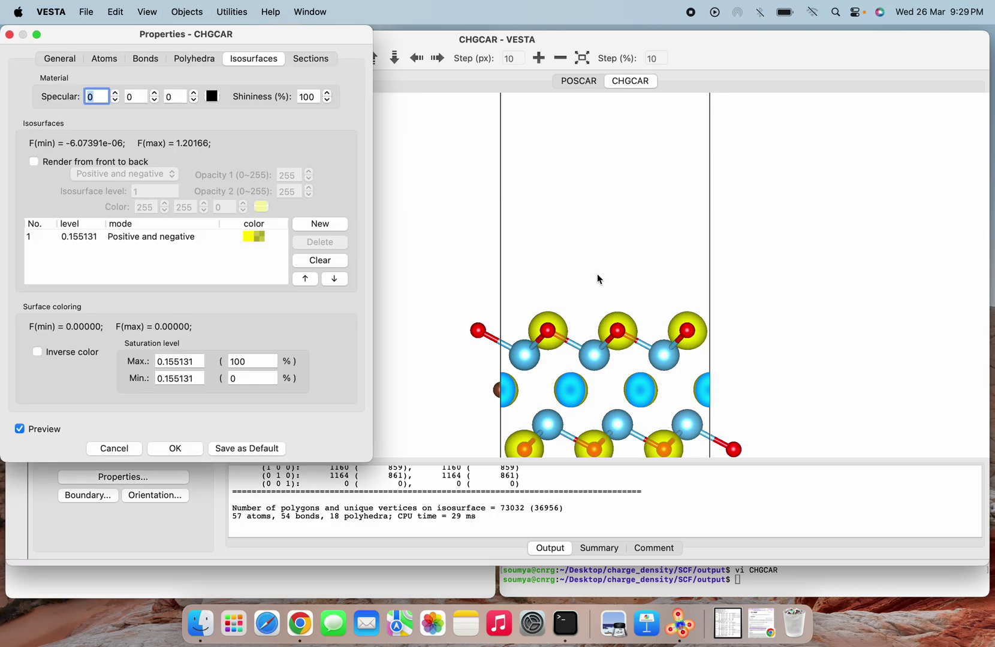
scroll(663, 429, "down", 3)
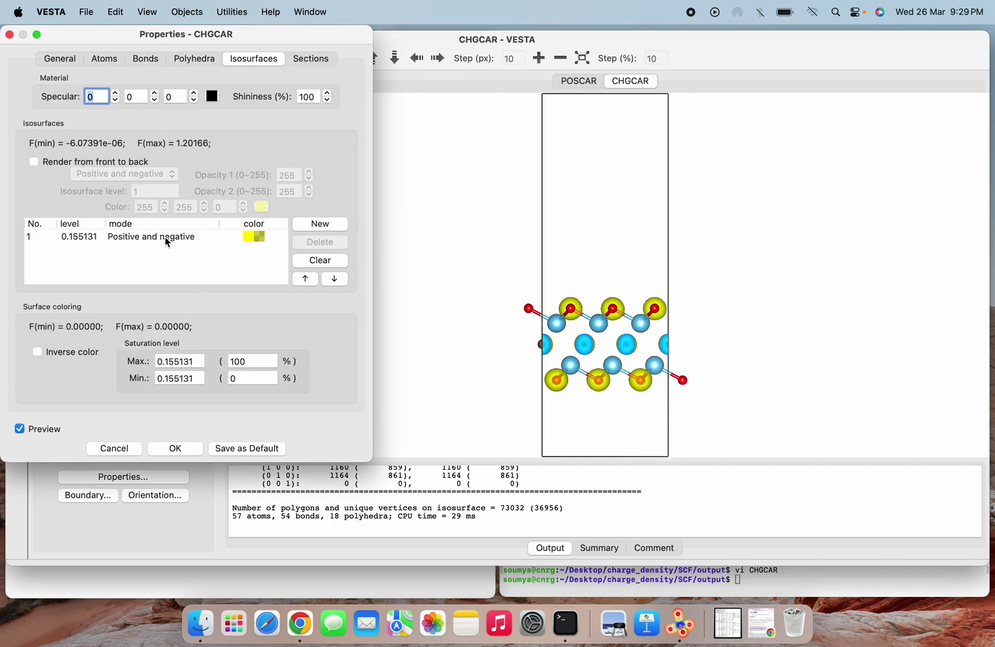
scroll(581, 359, "up", 2)
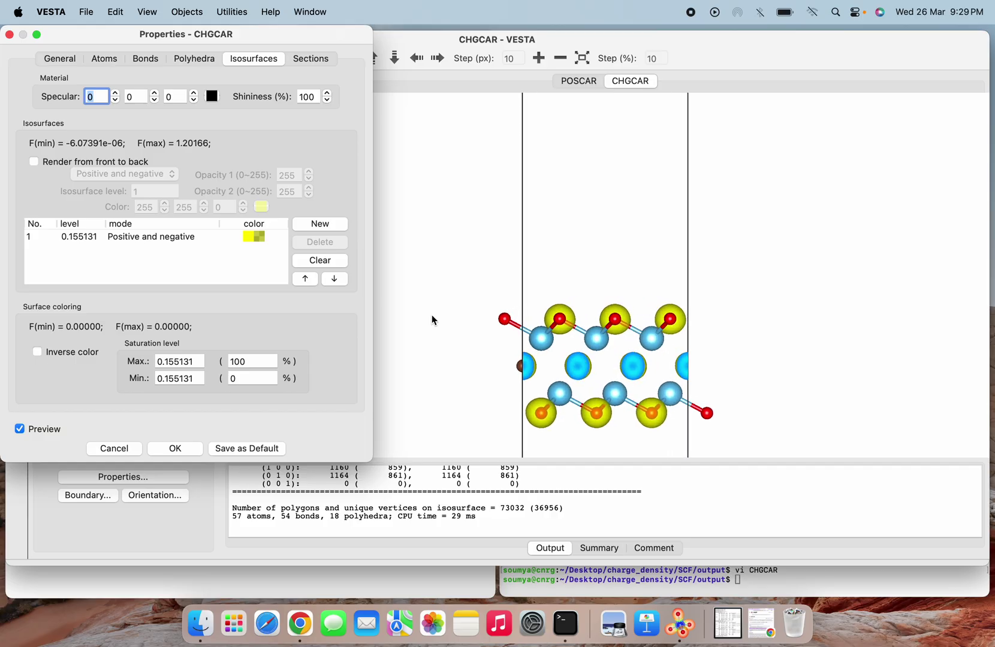
left_click_drag(608, 336, 557, 357)
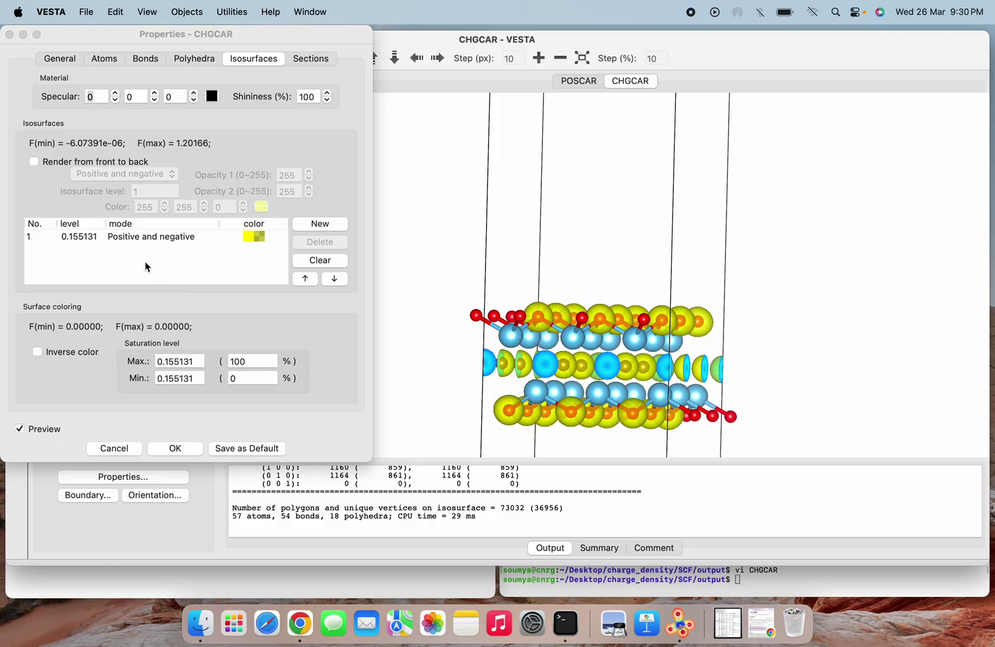
left_click(151, 238)
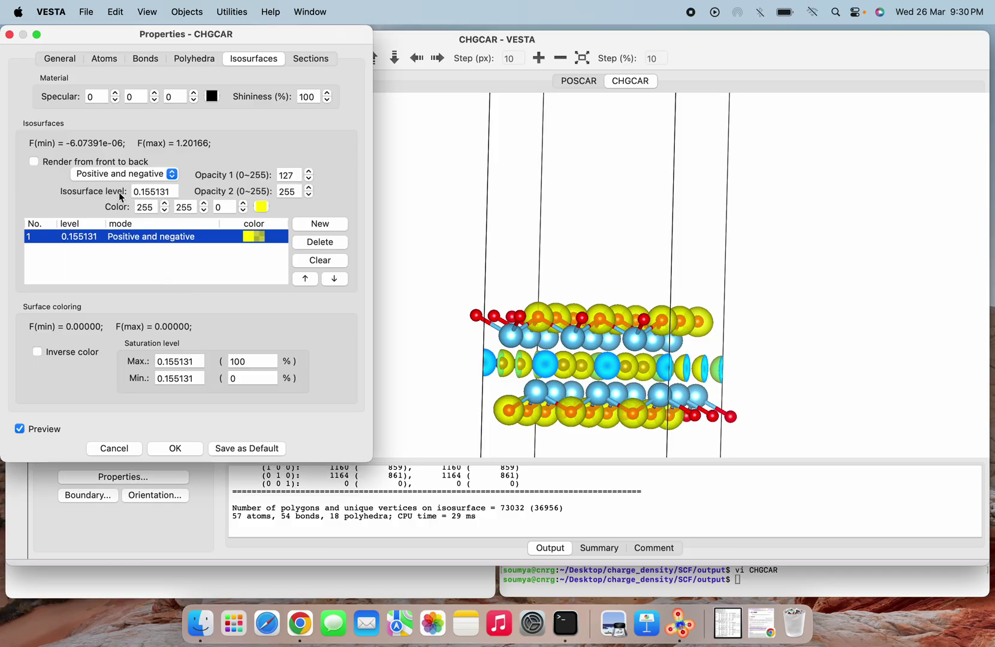
Set the selected isosurface's level to 0.2
left_click(171, 191)
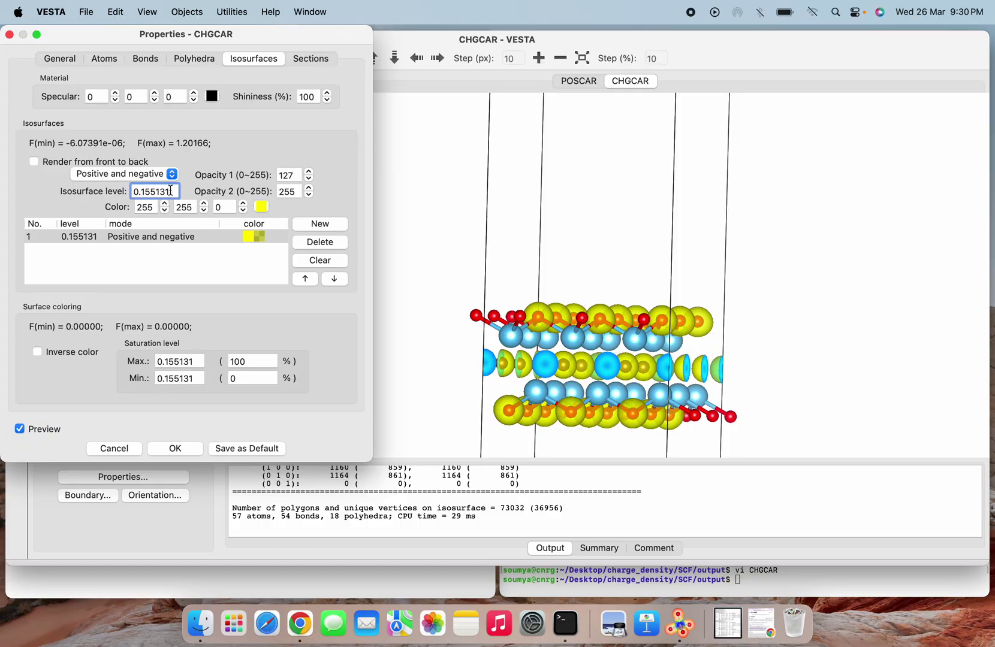
key("BackSpace")
key("BackSpace")
key("BackSpace")
type("2")
key("Tab")
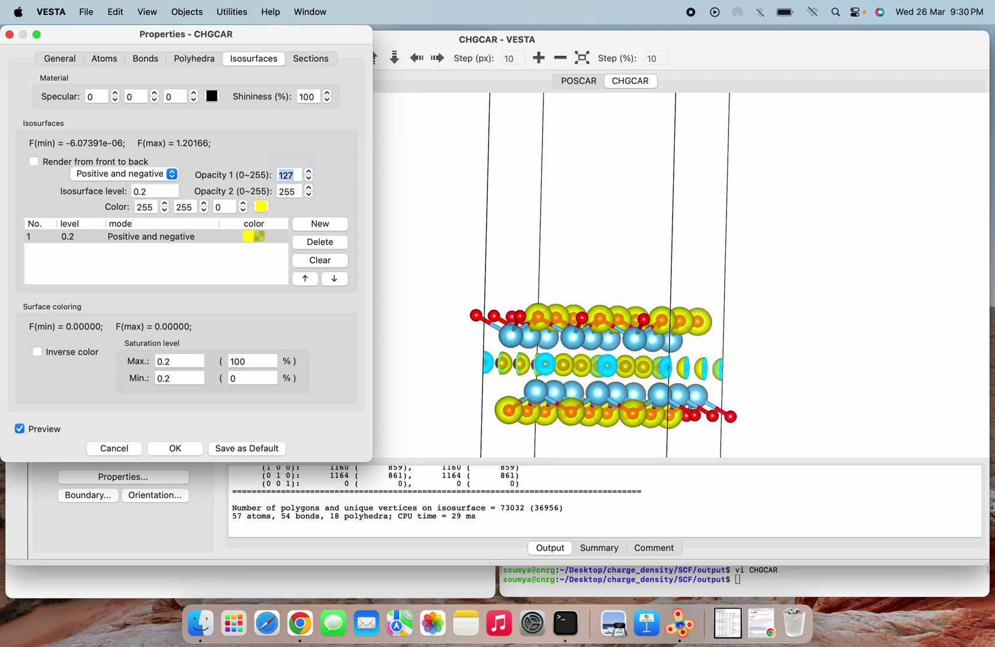
Set the isosurface level to 0.5 and inspect the charge density around the atoms from tilted angles
left_click(153, 188)
key("BackSpace")
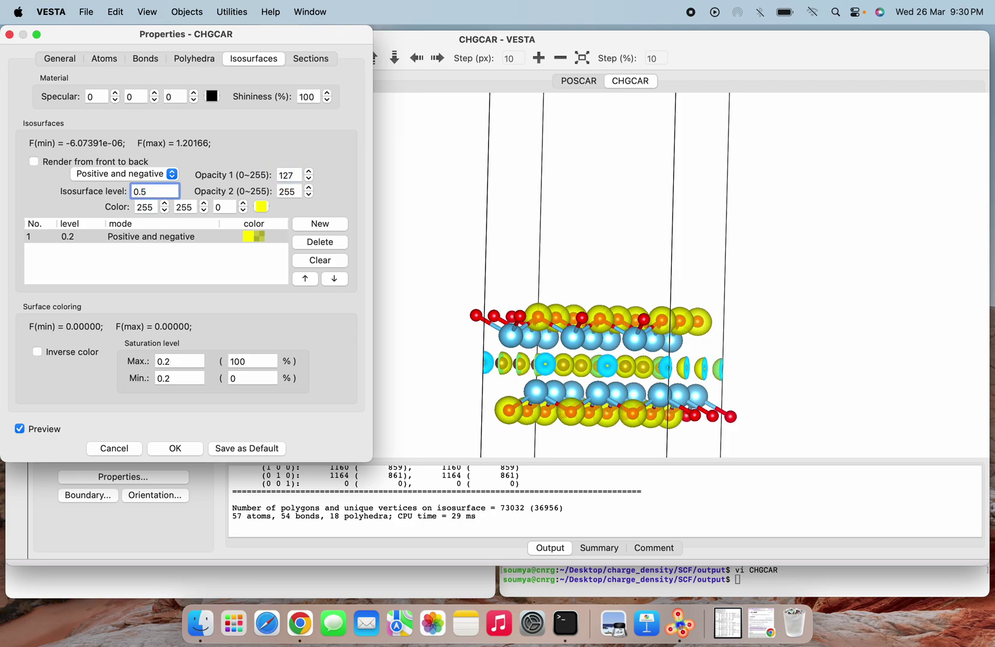
type("5")
key("Tab")
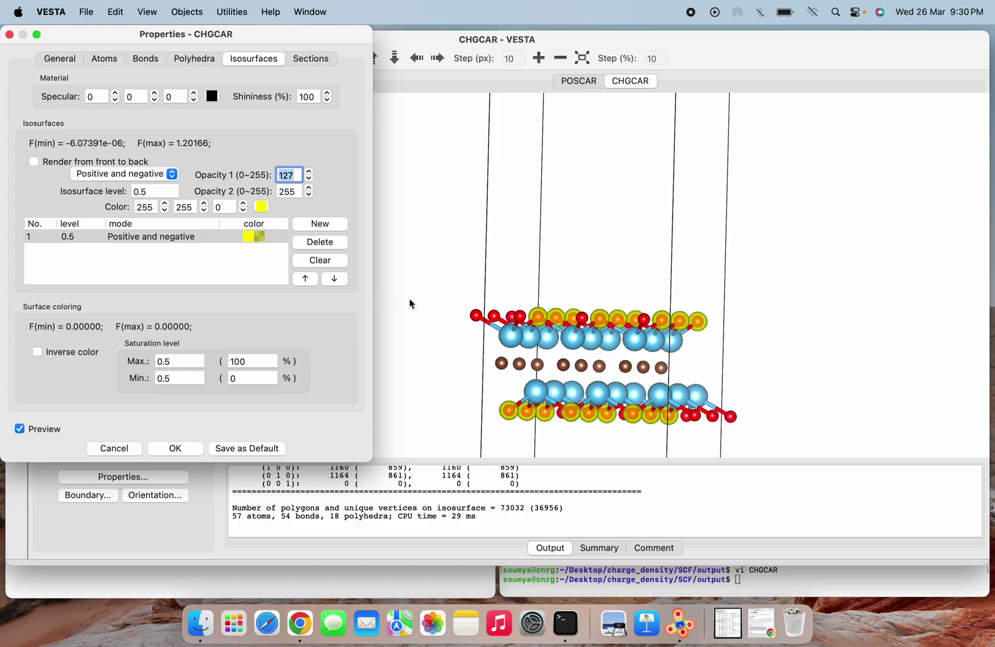
scroll(600, 357, "up", 1)
mouse_move(601, 358)
left_mouse_down()
mouse_move(615, 373)
mouse_move(586, 339)
mouse_move(639, 389)
mouse_move(618, 300)
mouse_move(612, 350)
left_mouse_up()
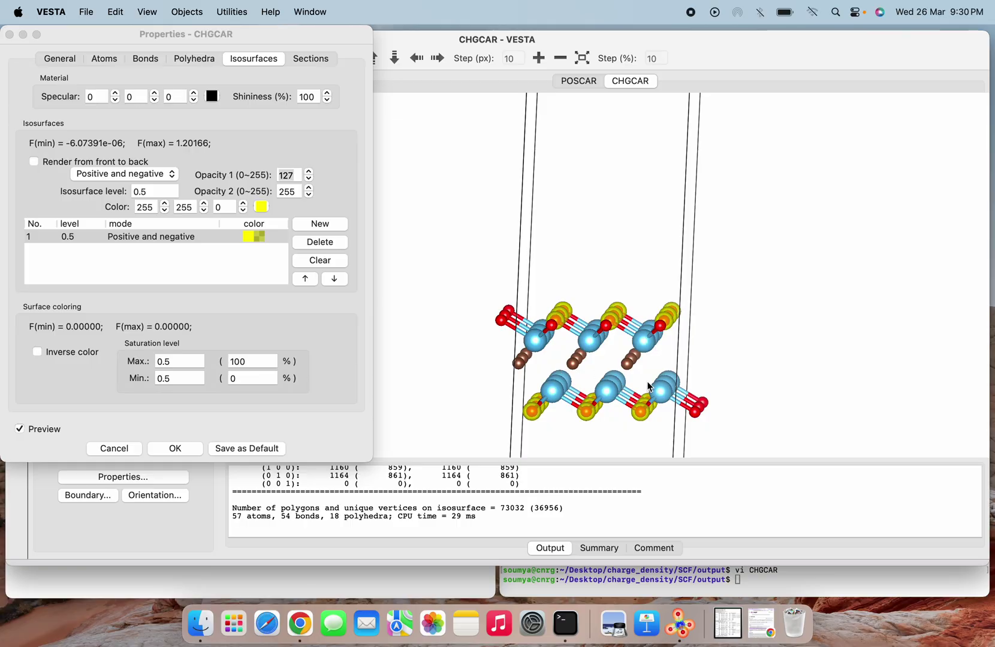
left_click_drag(650, 388, 650, 389)
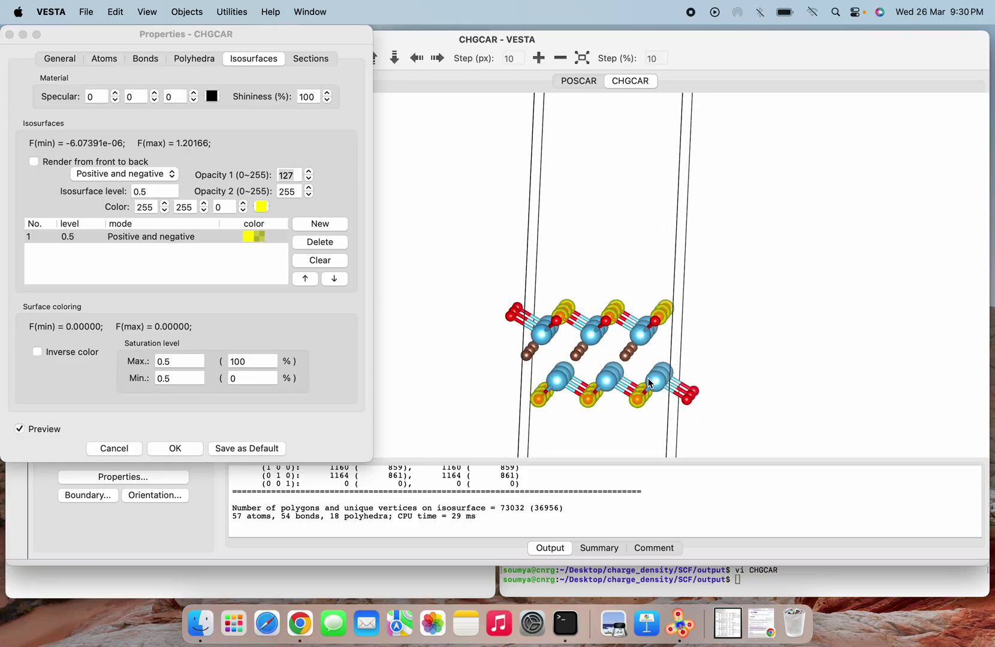
Set the isosurface level to 0.15 and inspect the slab from another angle
left_click(159, 192)
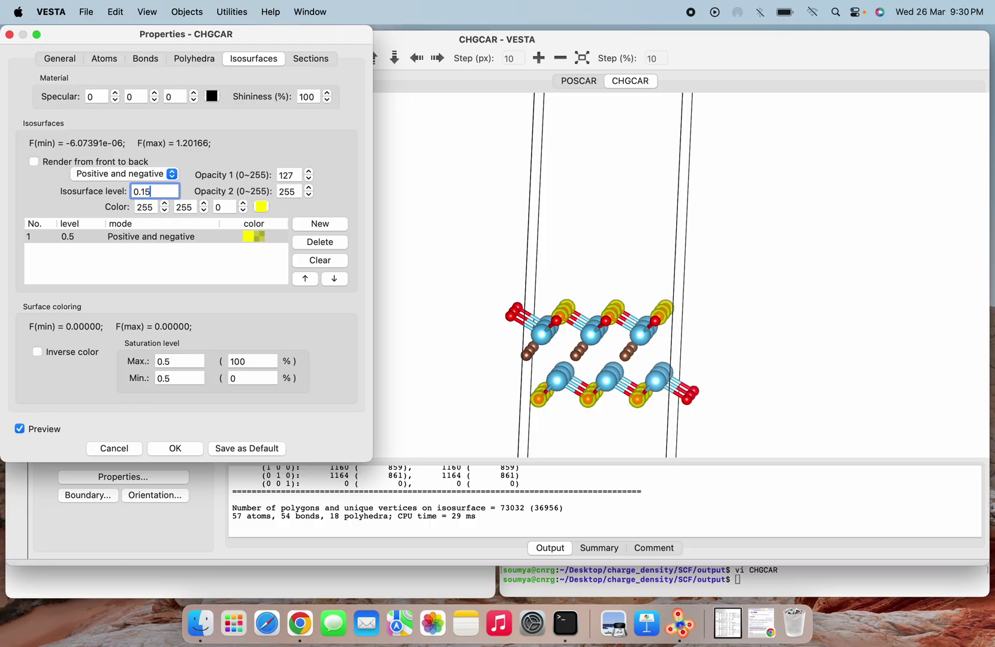
key("Tab")
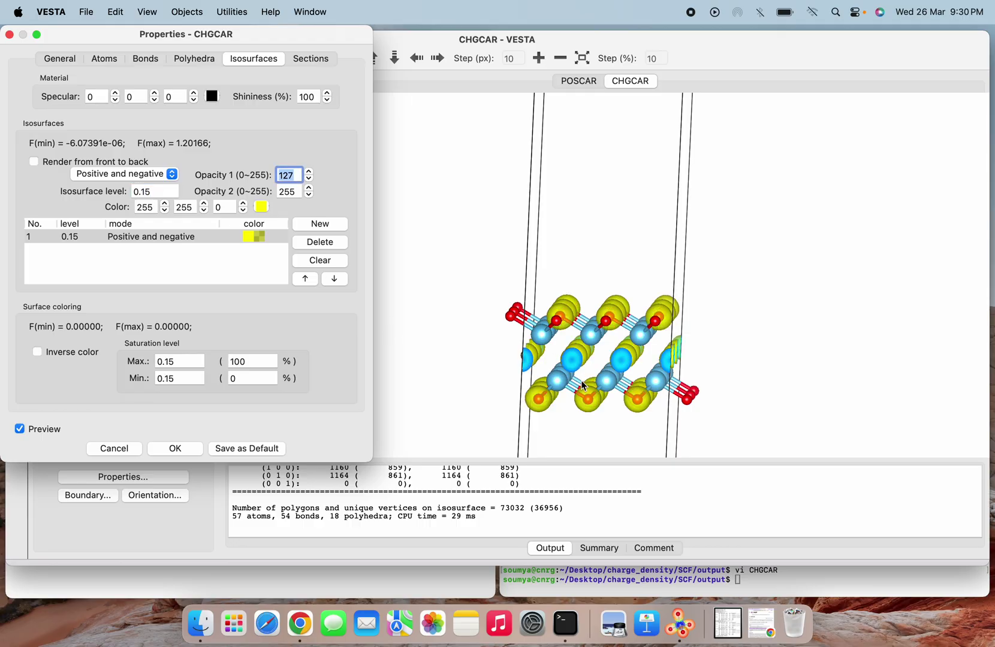
left_click_drag(627, 405, 517, 407)
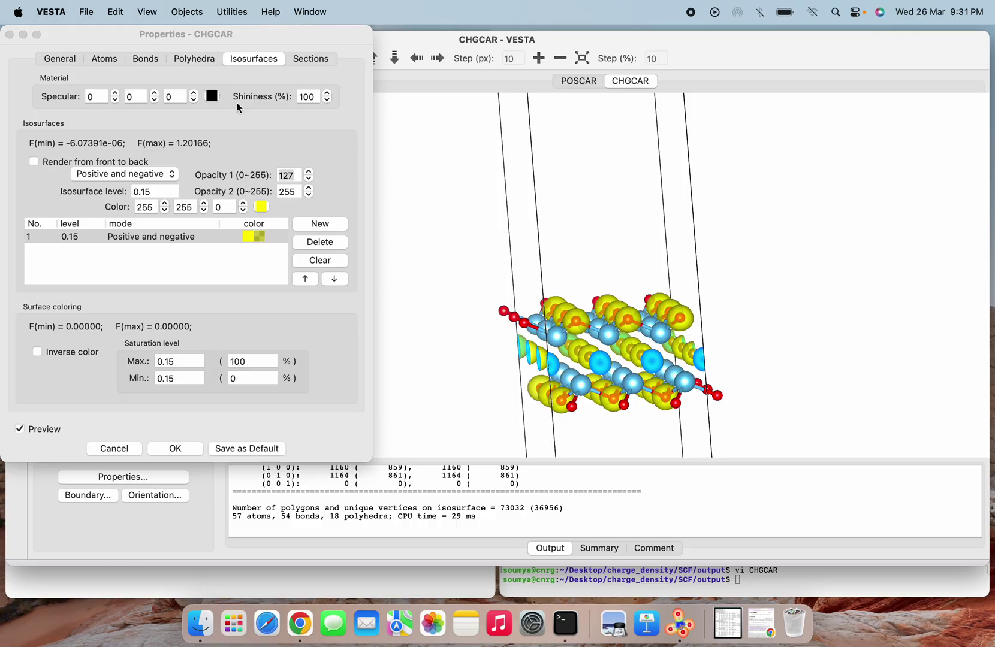
Hide the volumetric data sections while keeping the isosurfaces shown, and accept the isosurface properties
left_click(188, 14)
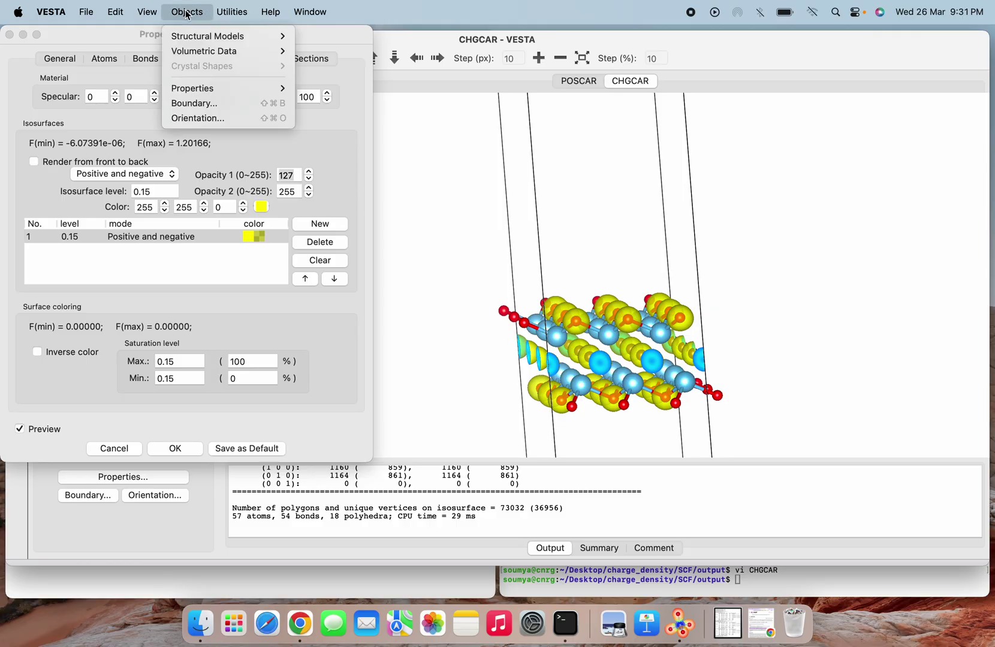
mouse_move(275, 52)
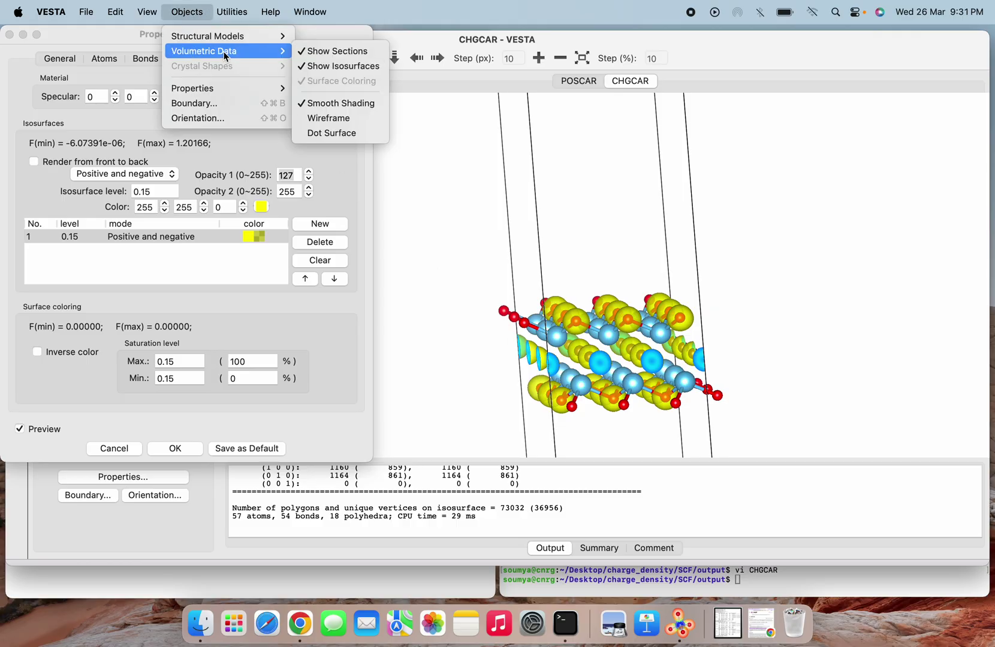
left_click(329, 53)
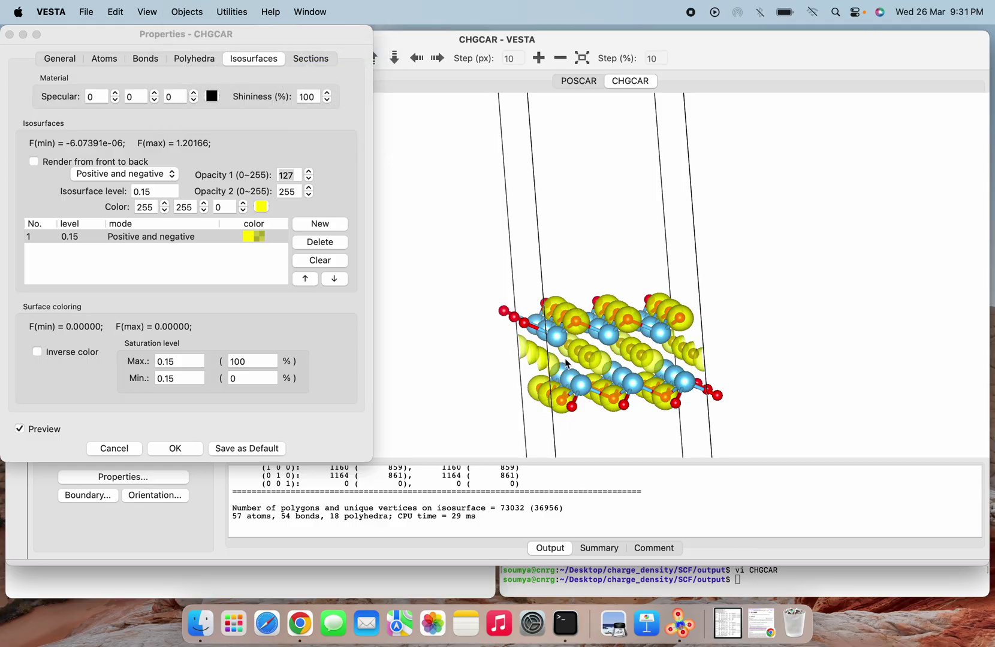
left_click_drag(567, 362, 878, 355)
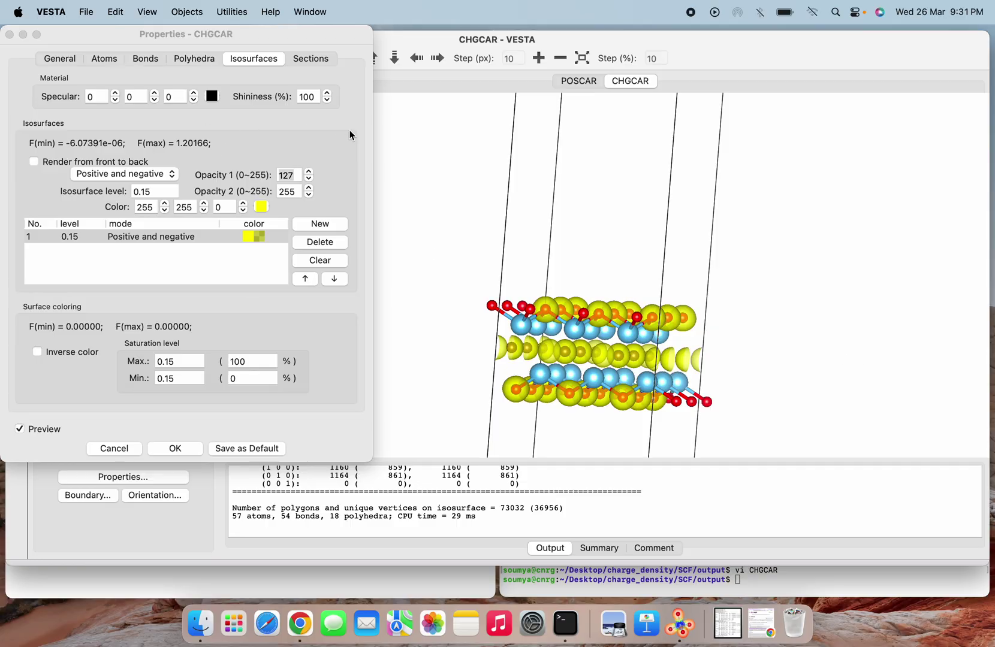
left_click(178, 450)
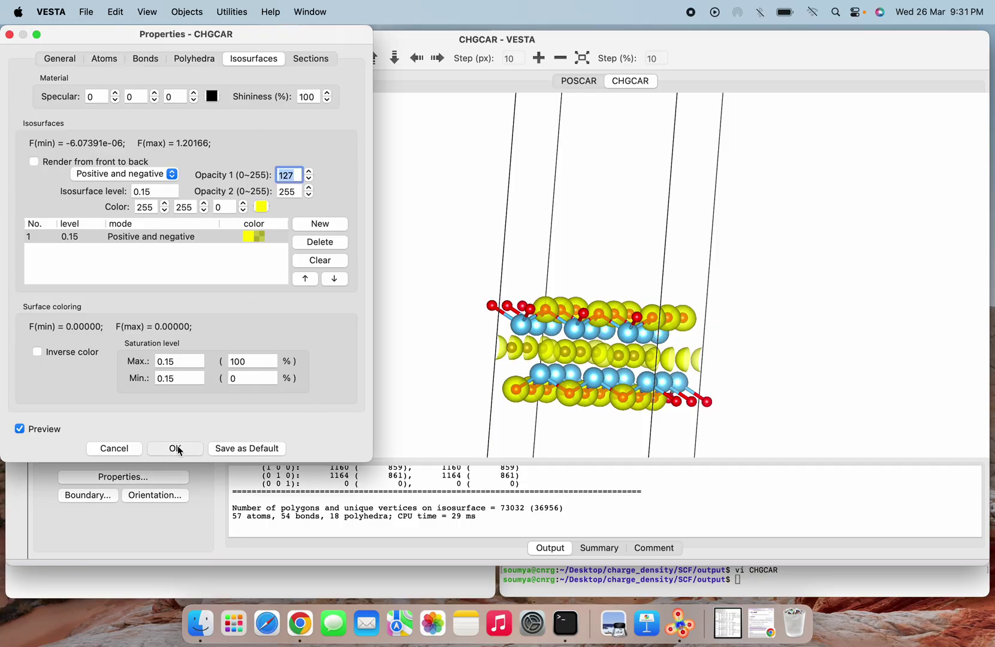
left_click(178, 450)
View the isosurfaces without sections along the a axis, slightly tilted, and close up along the c axis
left_click(19, 61)
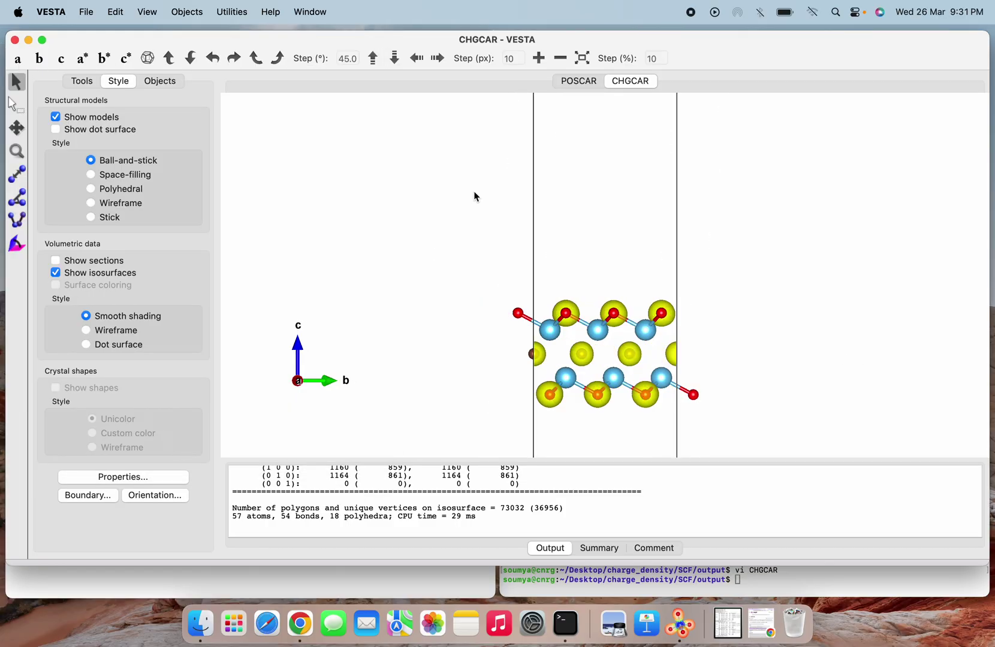
left_click_drag(655, 387, 651, 413)
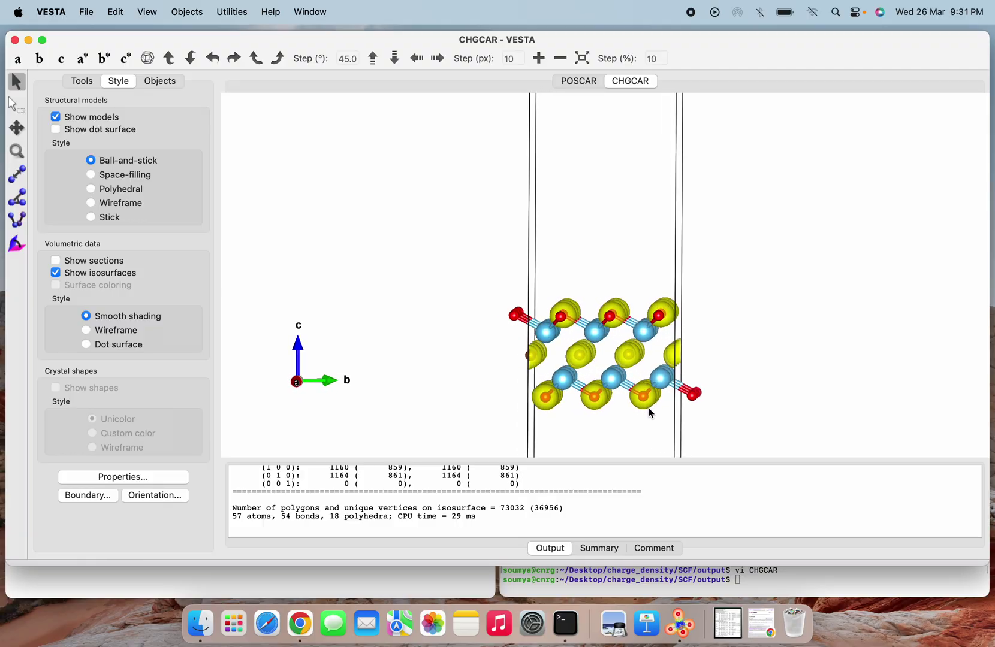
left_click(62, 60)
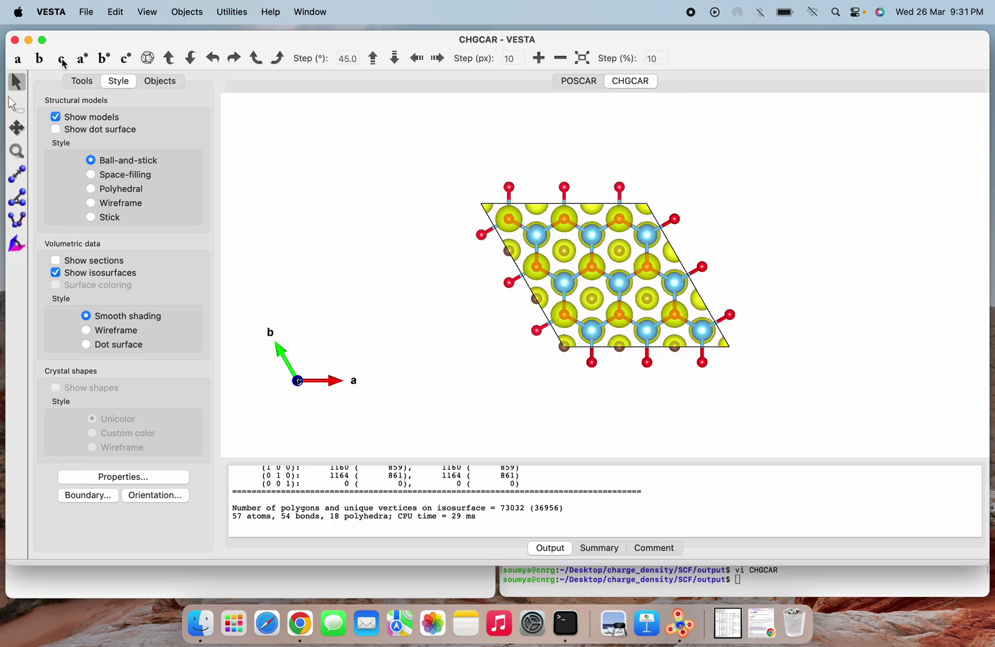
scroll(663, 310, "up", 5)
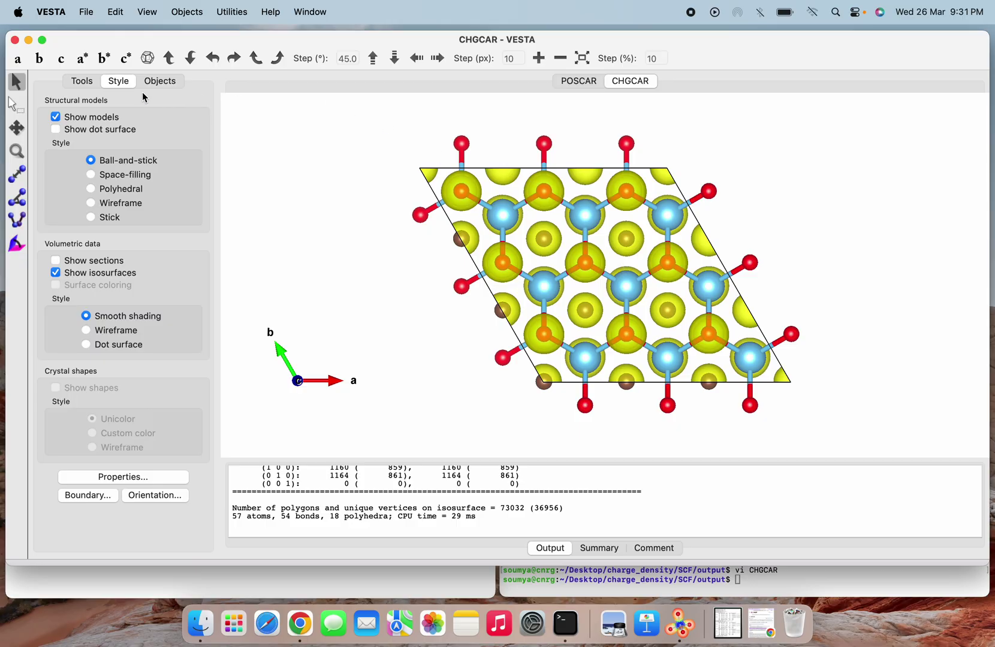
Minimise VESTA, switch to the remote terminal, list the SCF output files and start vaspkit there
left_click(29, 40)
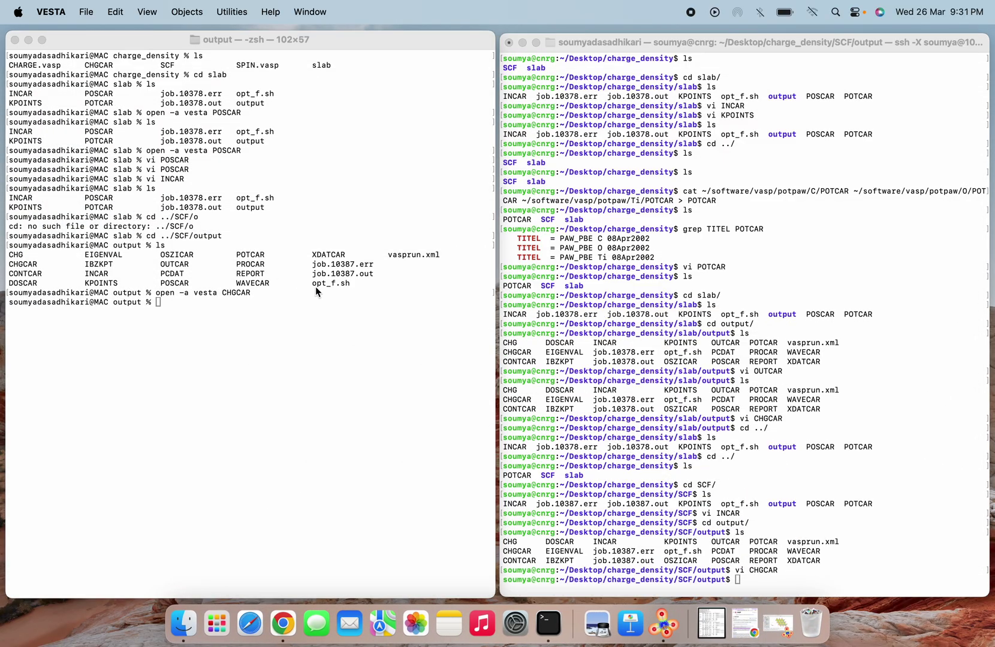
left_click(782, 580)
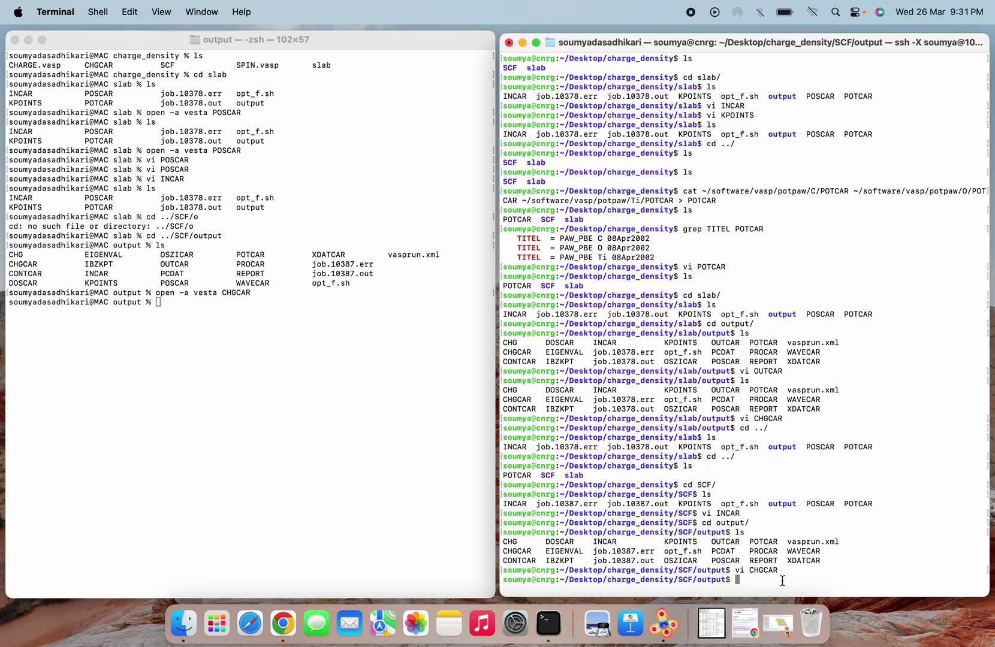
type("ls")
key("Return")
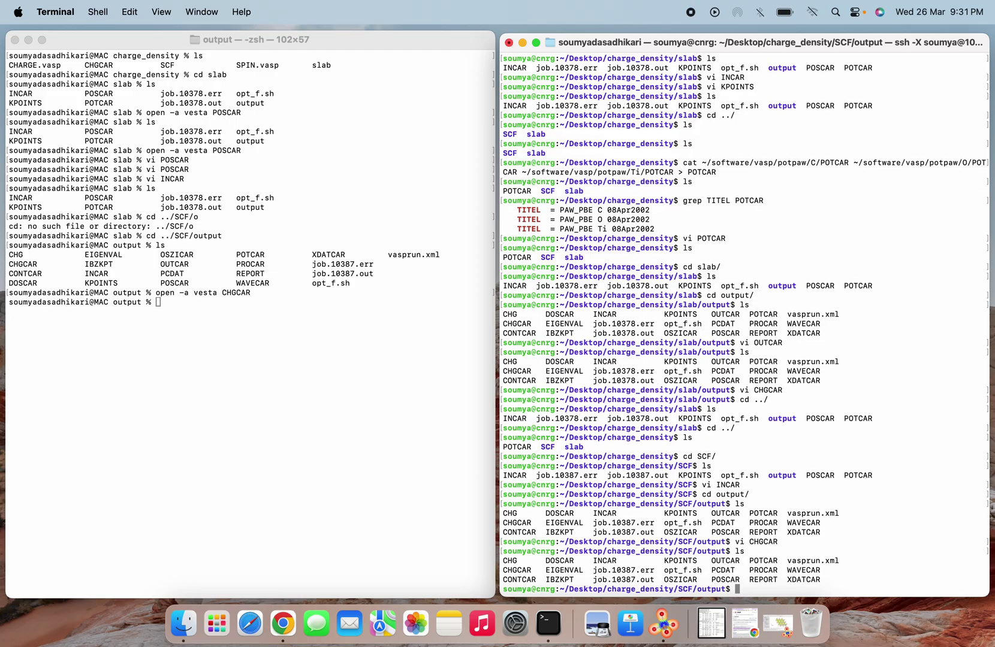
type("vaspkit")
key("Return")
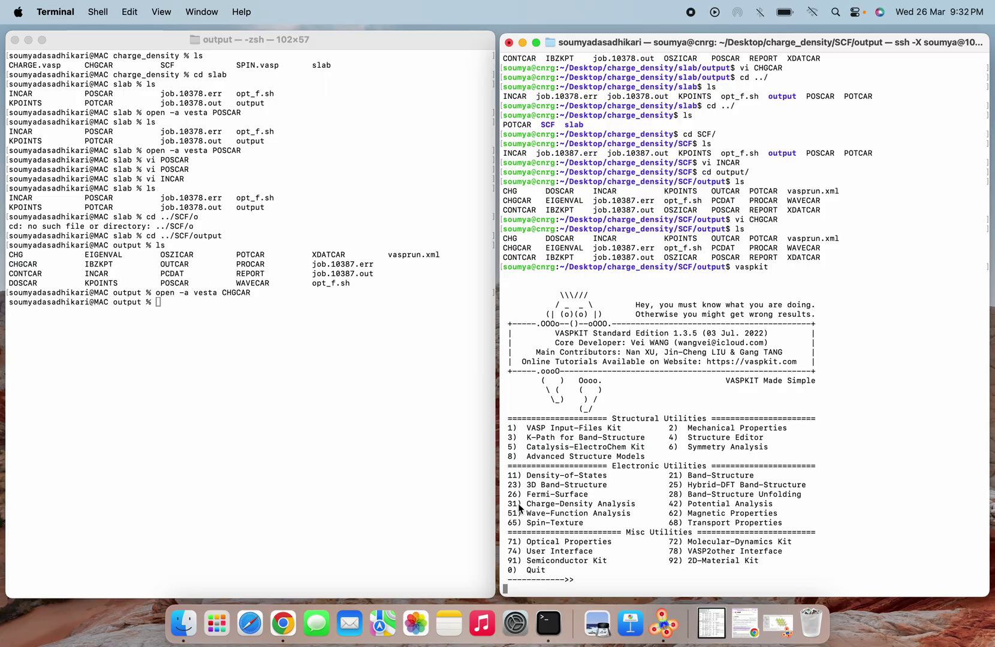
Choose vaspkit's Charge-Density Analysis (31) and run Charge Density (311) on the SCF output
type("31")
key("Return")
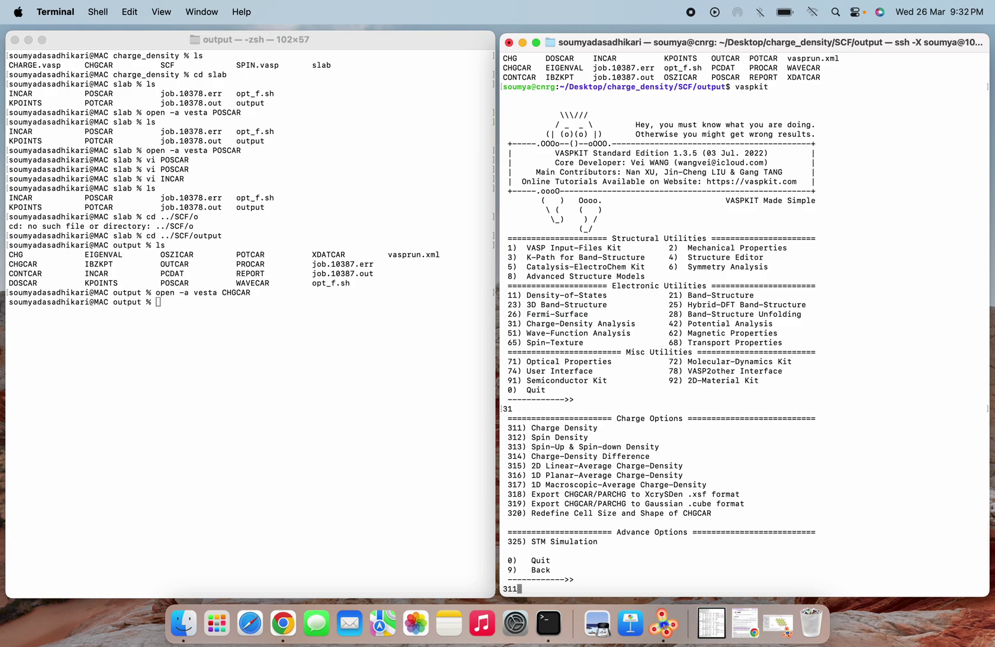
key("Return")
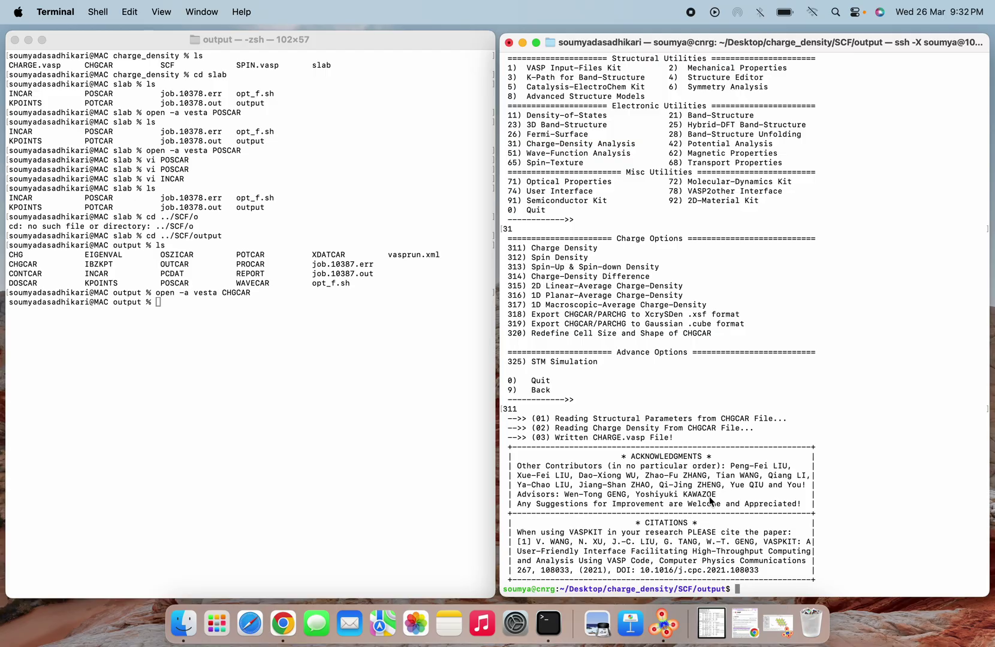
In the local terminal, list the output files, go up two directories to charge_density and list its contents
left_click(259, 324)
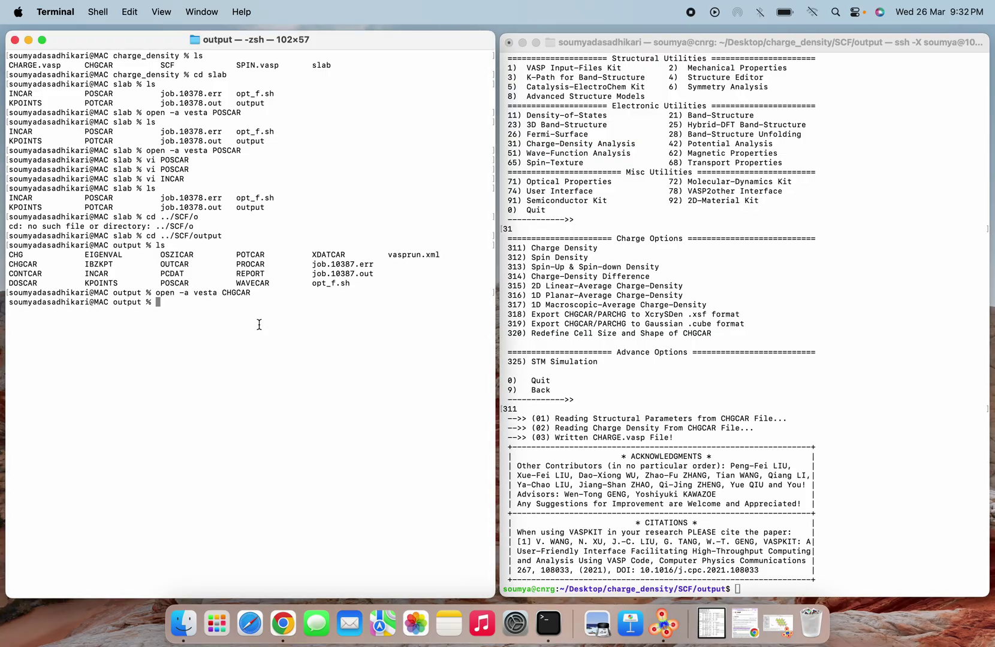
type("ls")
key("Return")
type("cd")
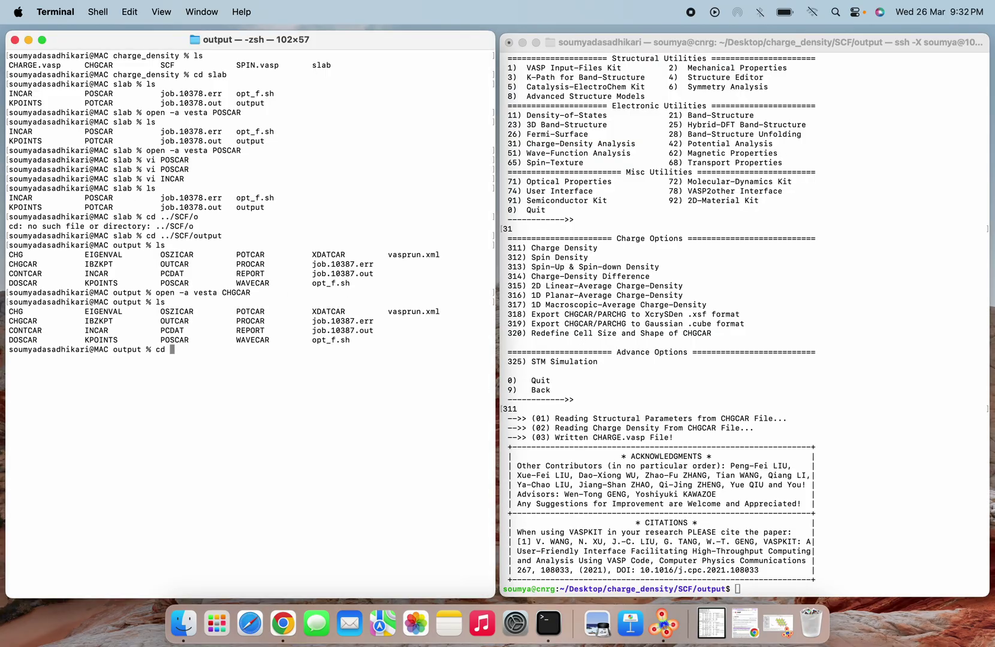
type(" ../../")
key("Return")
type("l")
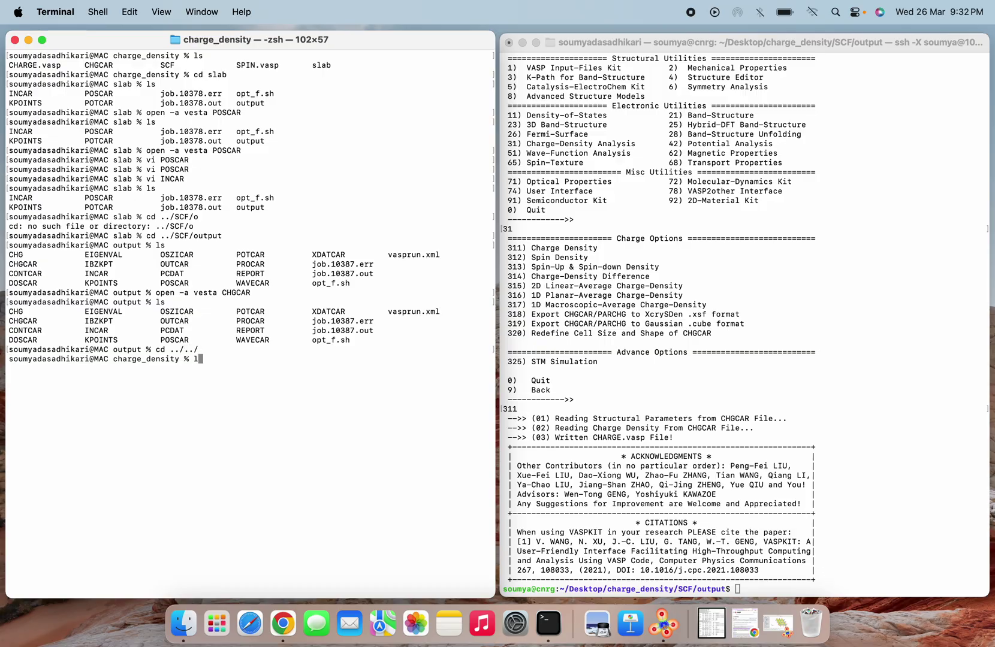
type("s")
key("Return")
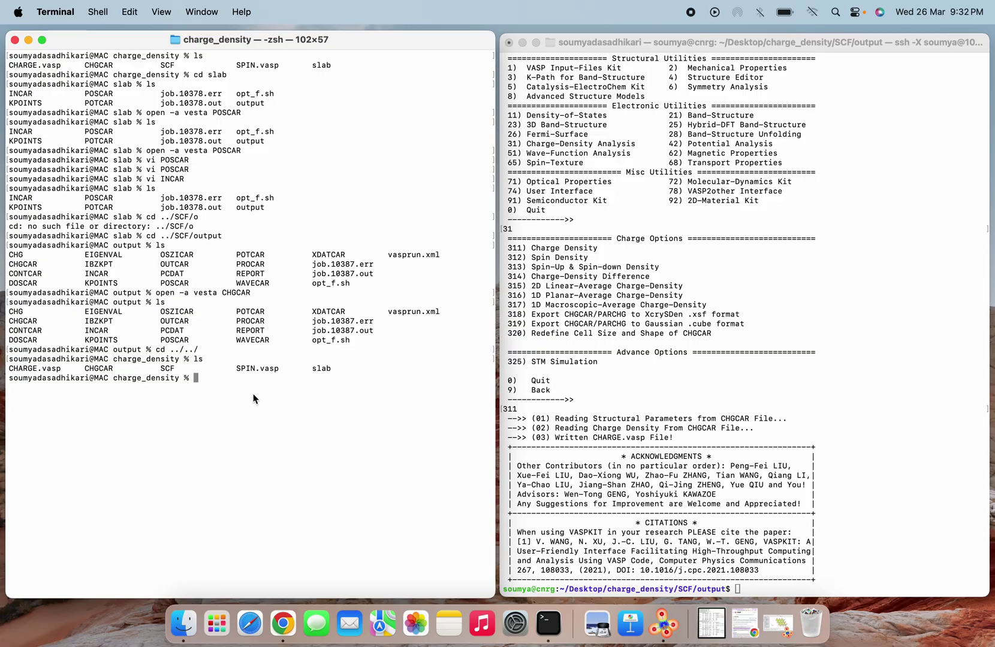
Open CHARGE.vasp in VESTA from the local charge_density directory
key("Up")
key("Up")
key("Up")
key("Up")
type("A")
key("Tab")
key("Return")
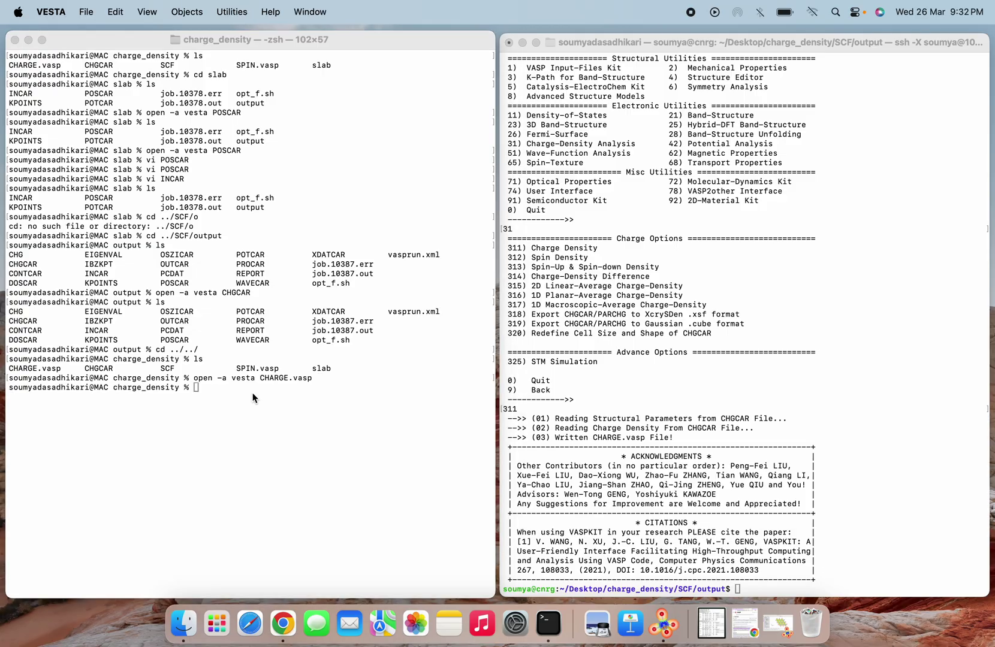
Examine the CHARGE.vasp isosurfaces close up along the c axis and from the side along the a axis
scroll(525, 275, "up", 4)
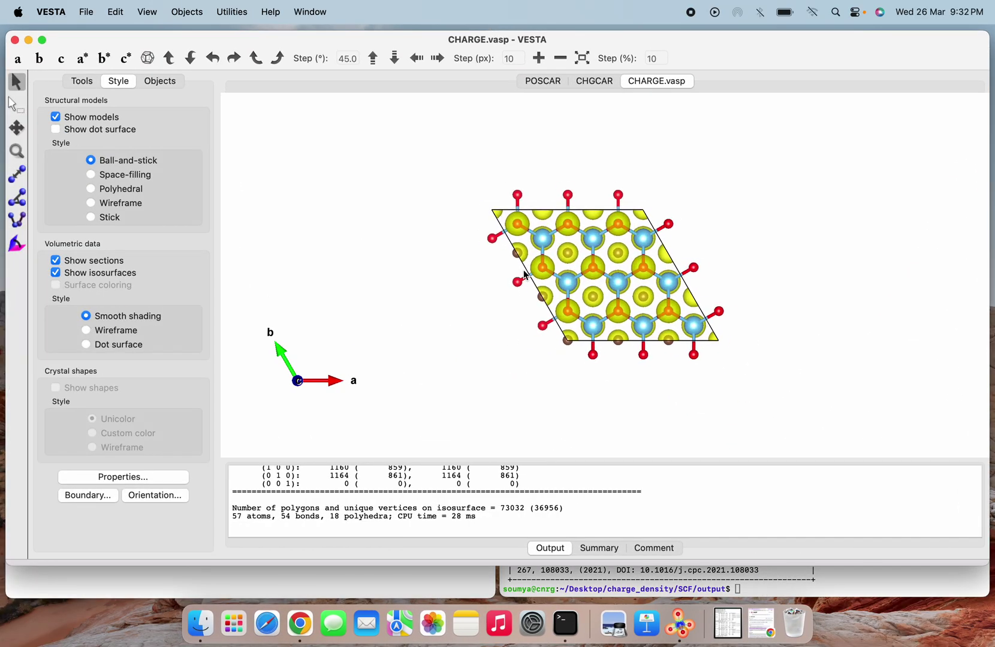
scroll(525, 274, "up", 4)
scroll(523, 270, "down", 2)
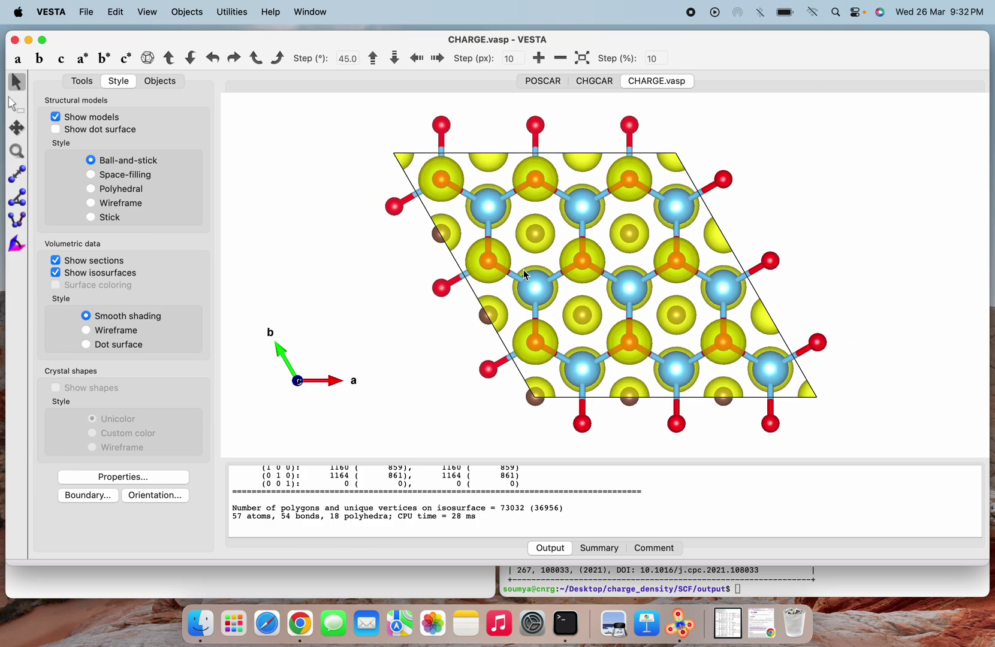
left_click(19, 60)
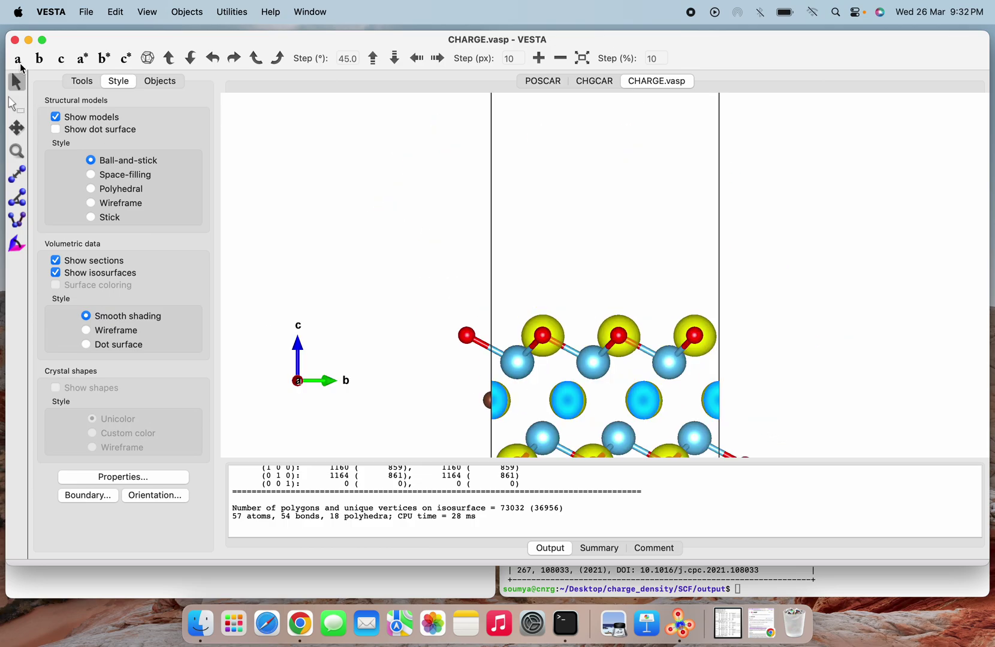
scroll(622, 361, "up", 2)
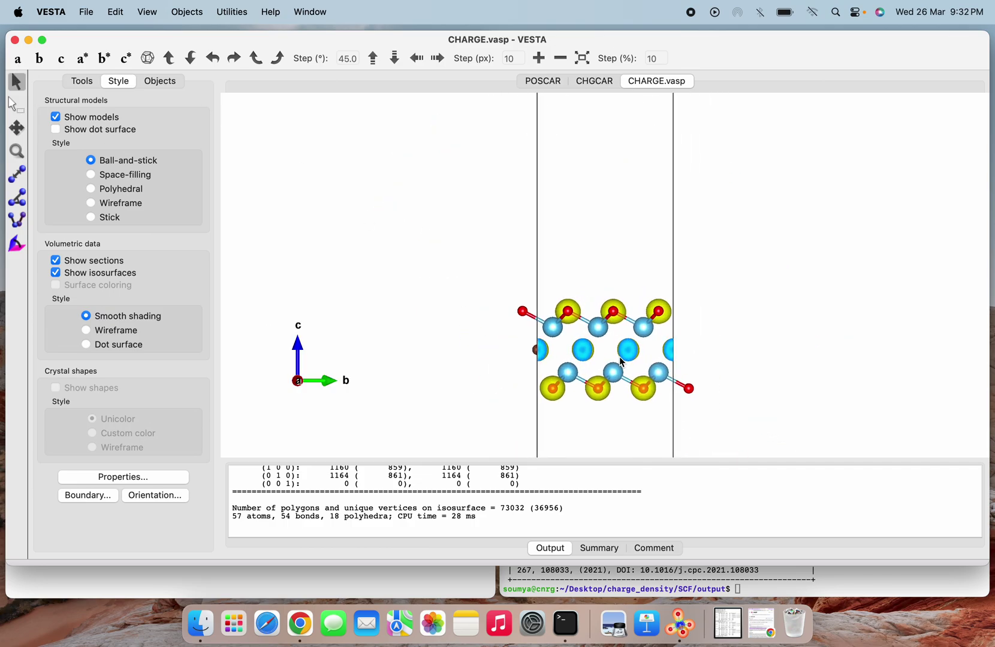
View CHGCAR along the a axis for comparison and return to CHARGE.vasp
left_click(596, 81)
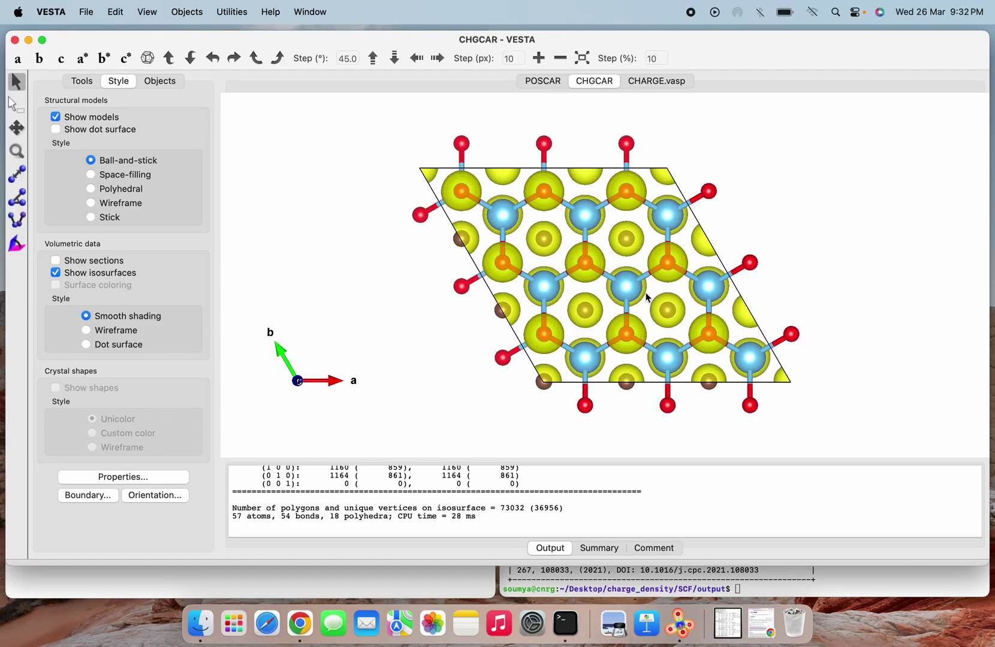
scroll(648, 297, "down", 3)
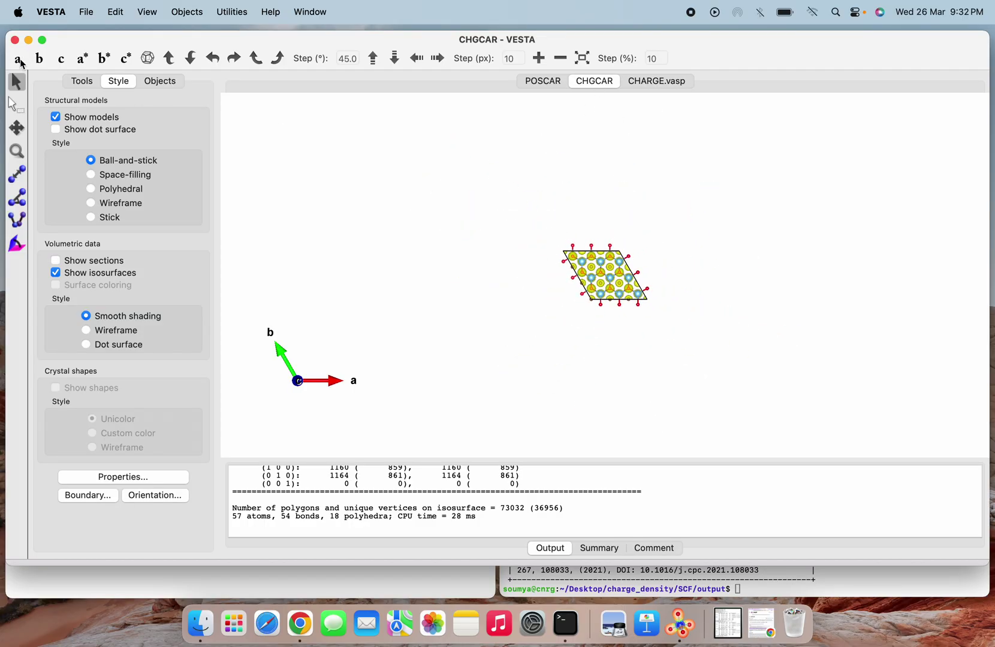
left_click(18, 59)
scroll(562, 285, "up", 5)
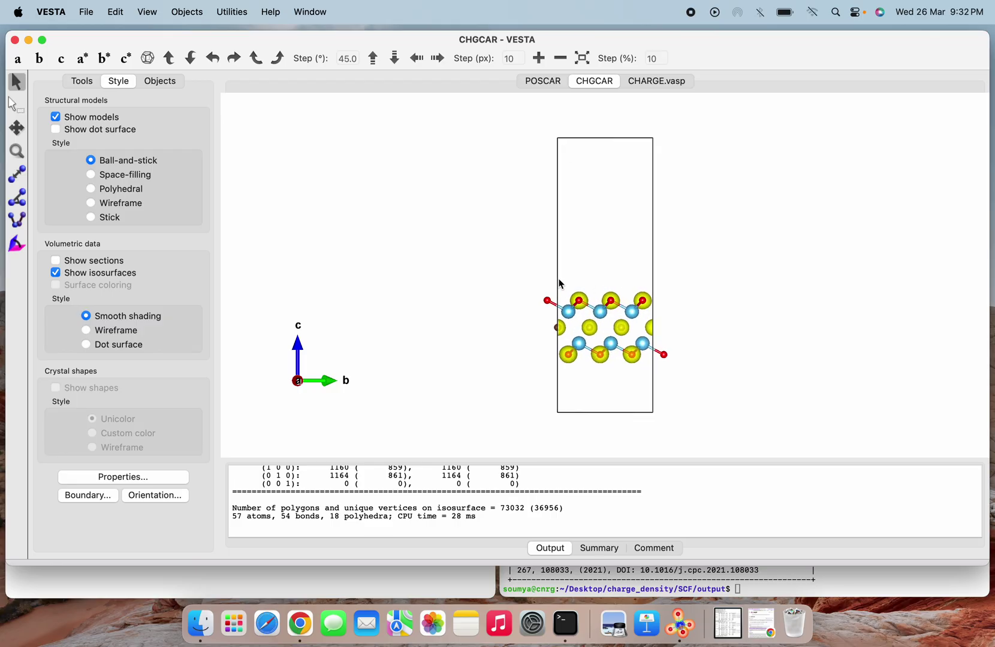
left_click(657, 81)
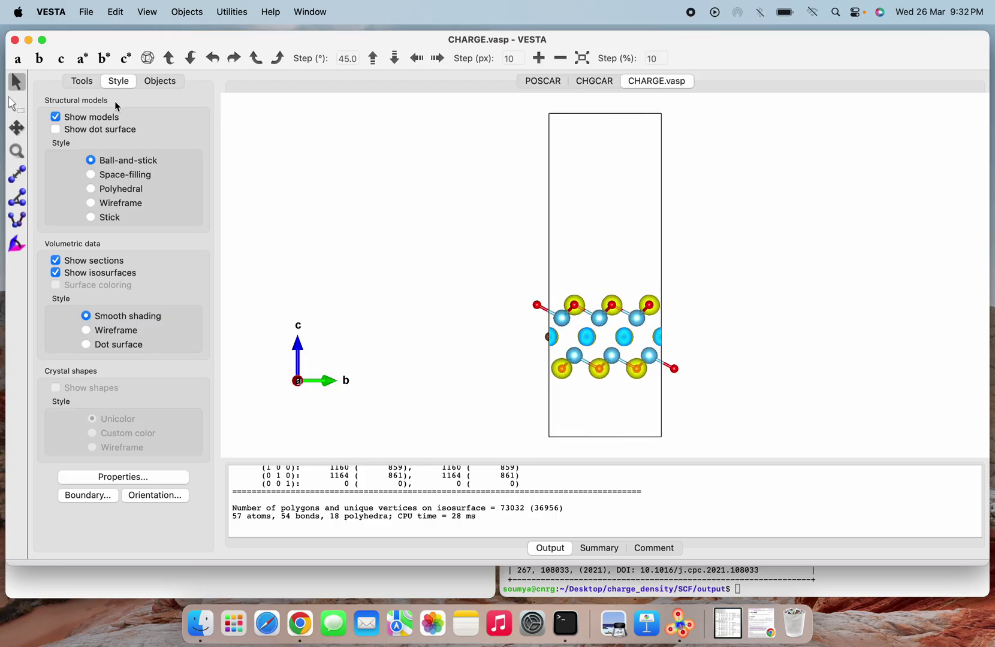
Minimise VESTA, restart vaspkit in the remote terminal and run Spin Density (312) under Charge-Density Analysis (31)
left_click(28, 40)
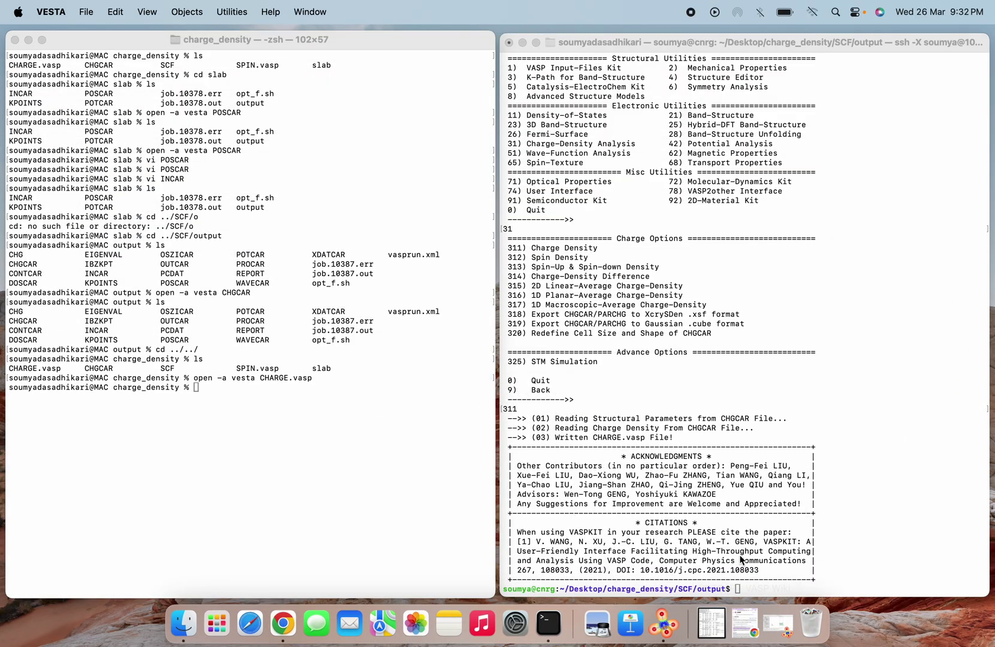
left_click(559, 409)
type("vaspkit")
key("Return")
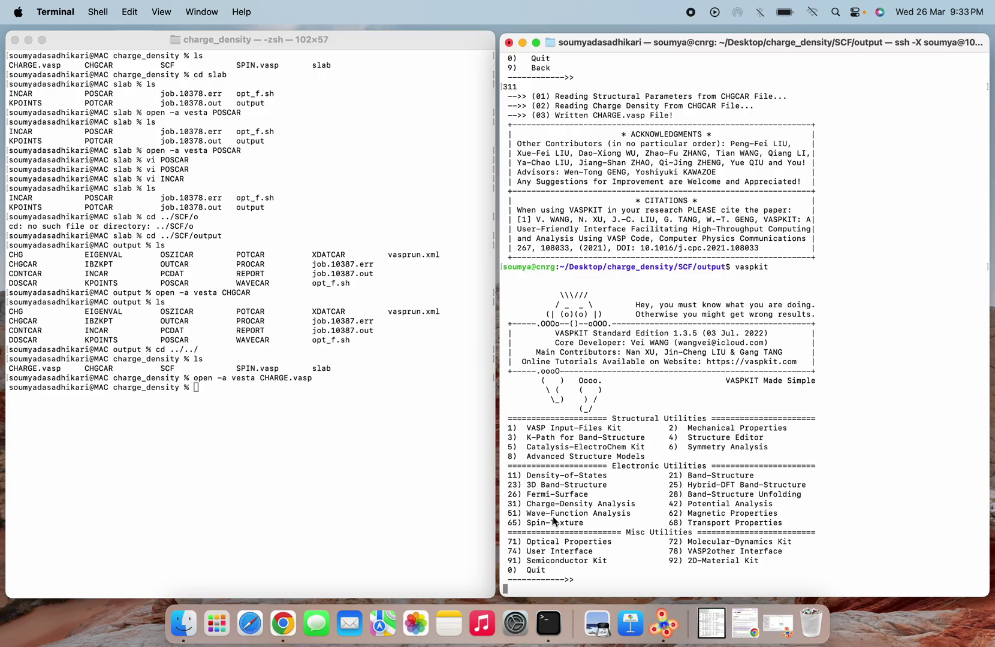
type("31")
key("Return")
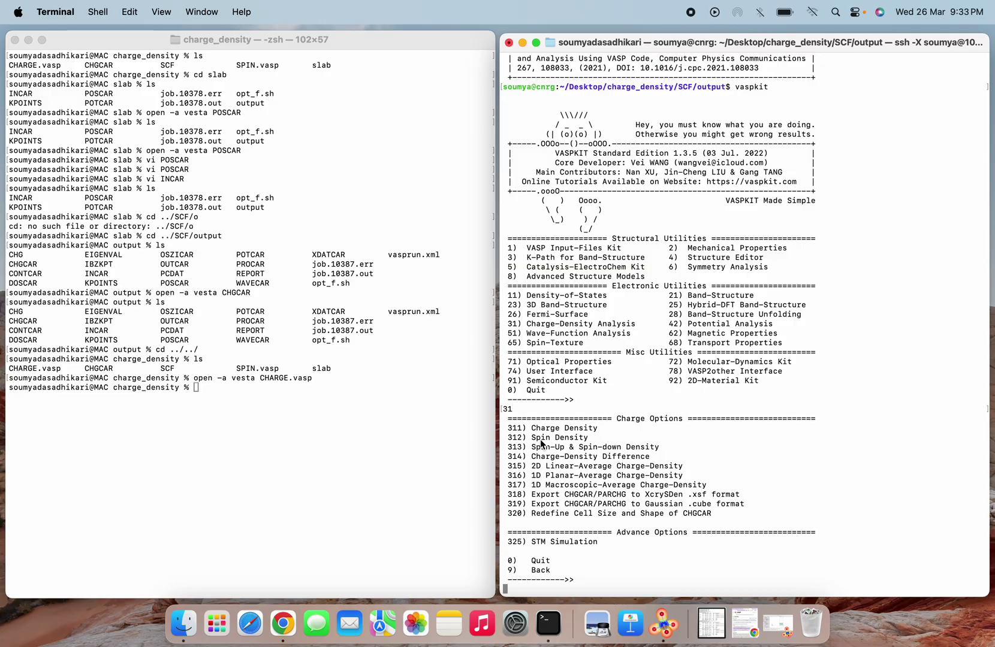
type("312")
key("Return")
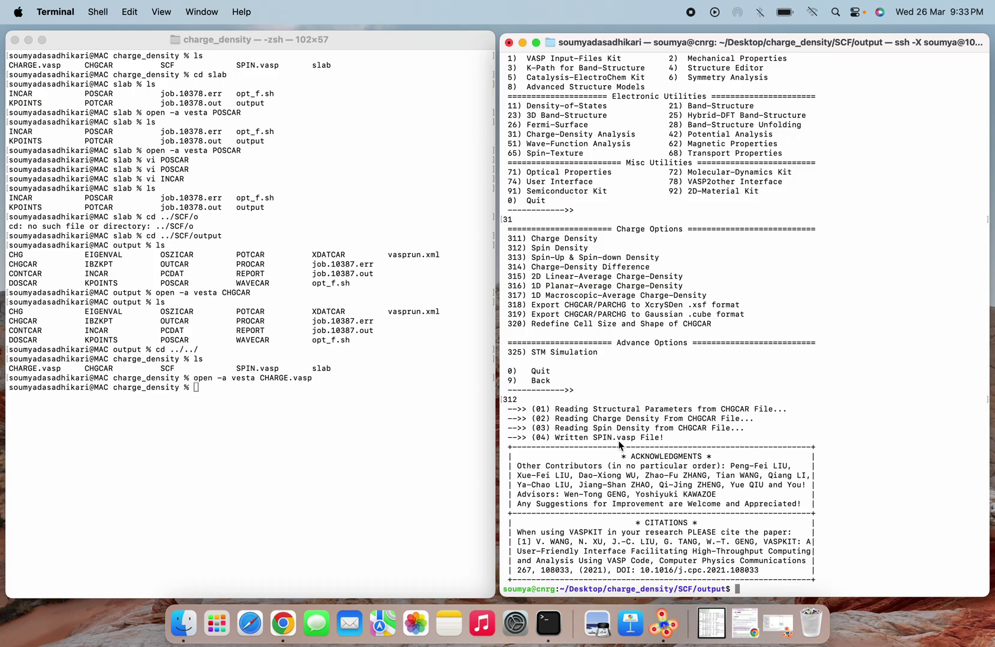
Open SPIN.vasp in VESTA from the local terminal by editing the previous open command
left_click(276, 393)
key("Up")
key("BackSpace")
key("BackSpace")
key("BackSpace")
key("BackSpace")
key("BackSpace")
key("BackSpace")
key("BackSpace")
key("BackSpace")
key("BackSpace")
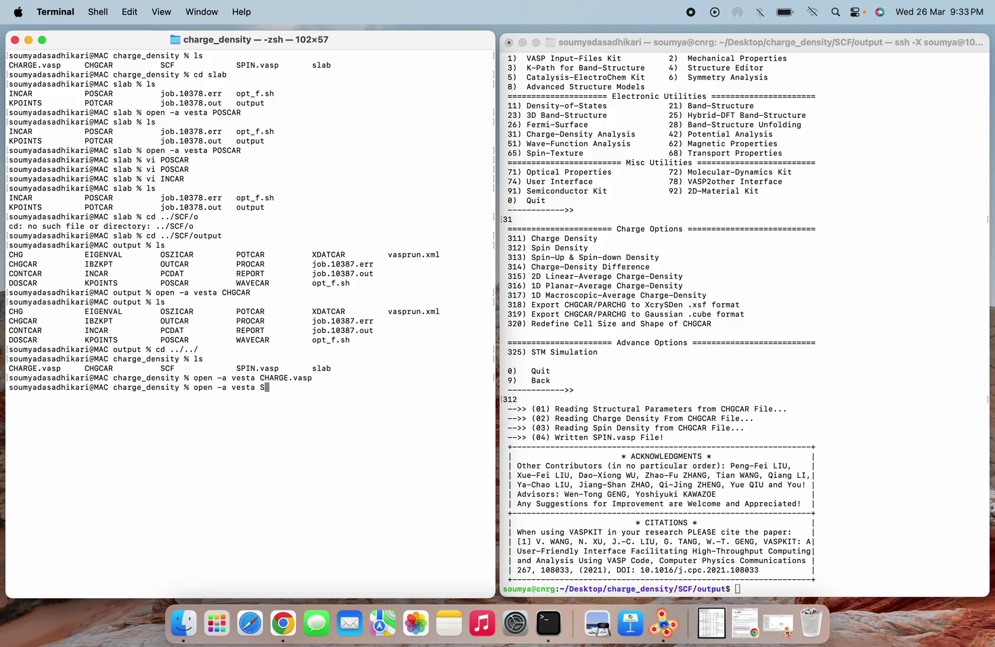
type("SP")
key("Tab")
key("Return")
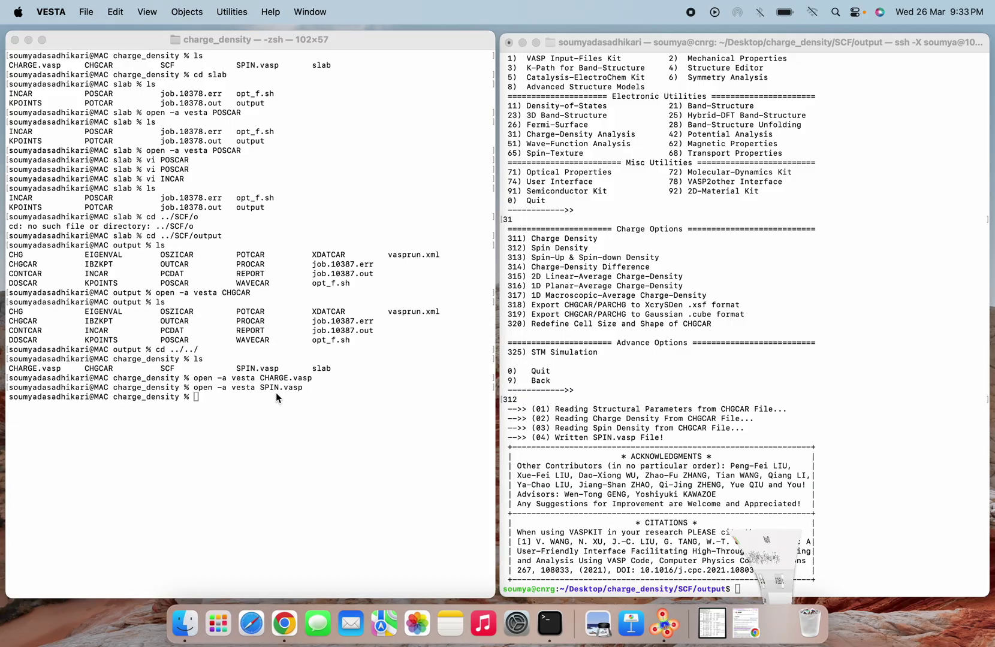
Examine the SPIN.vasp isosurfaces and sections along the c and a axes and from several tilted angles
scroll(550, 279, "up", 6)
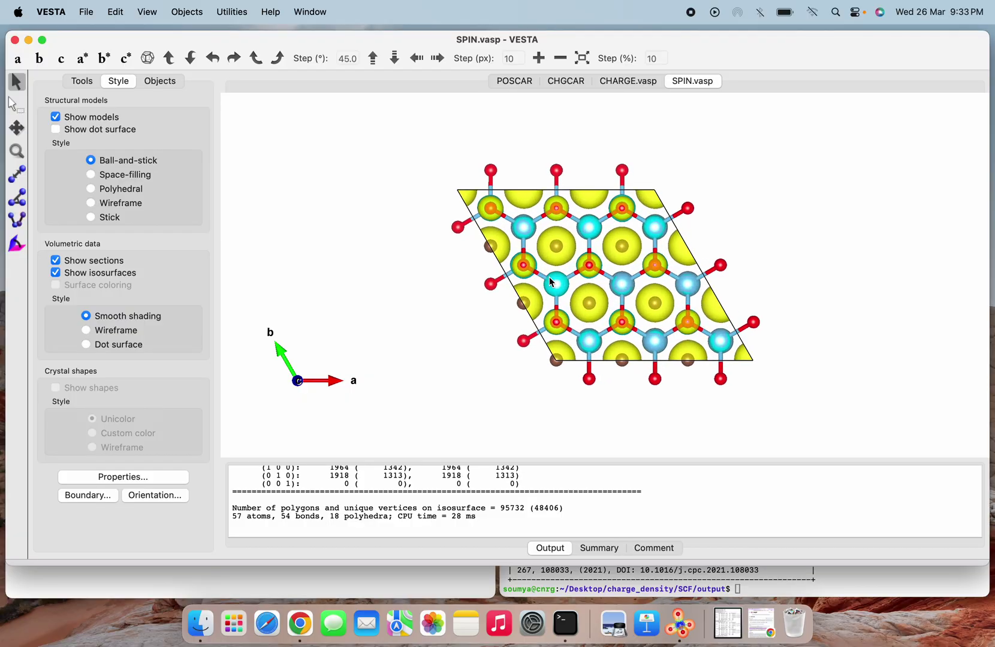
left_click_drag(577, 315, 440, 58)
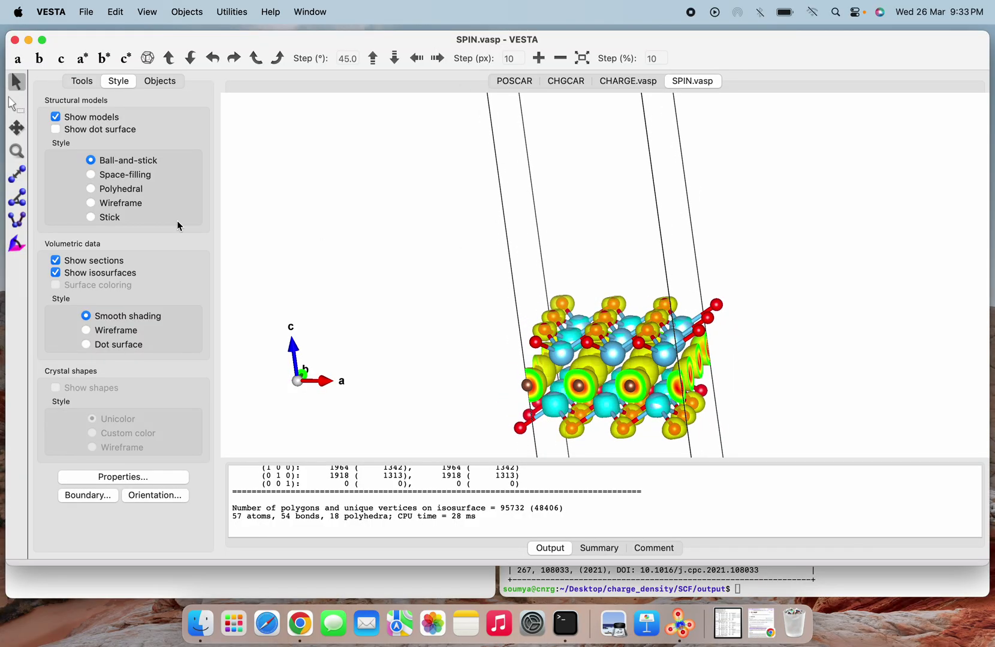
left_click(18, 59)
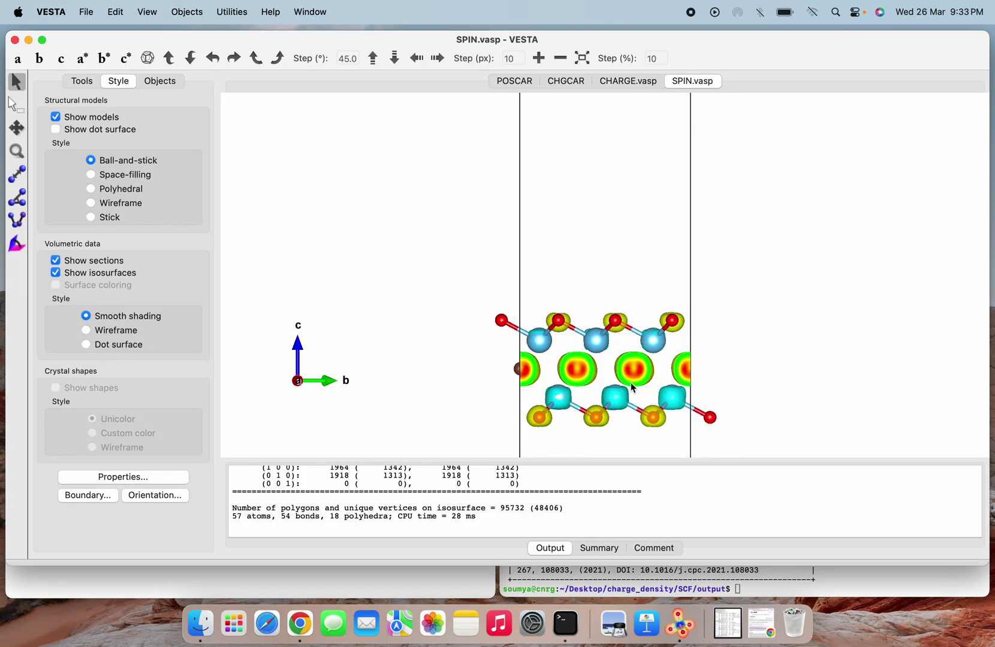
scroll(647, 382, "down", 3)
left_click_drag(637, 364, 558, 404)
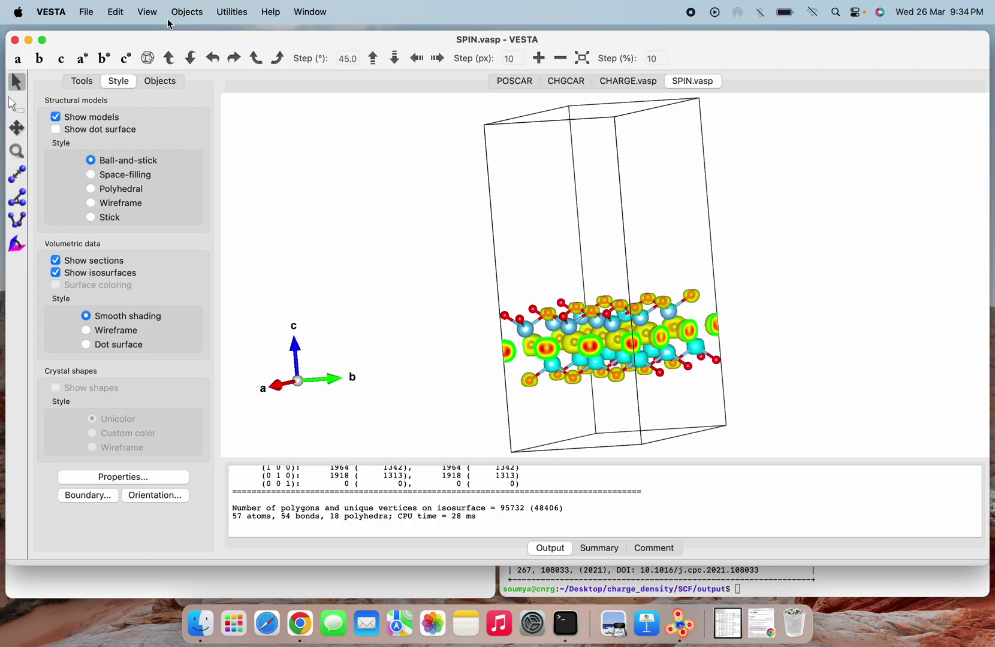
scroll(584, 318, "up", 2)
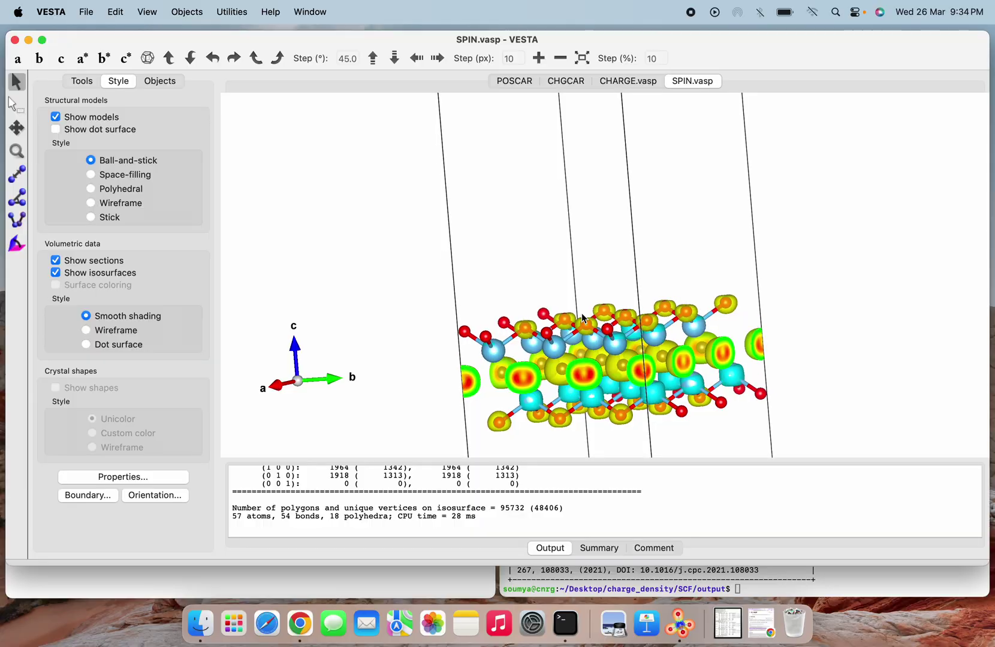
left_click_drag(559, 338, 707, 345)
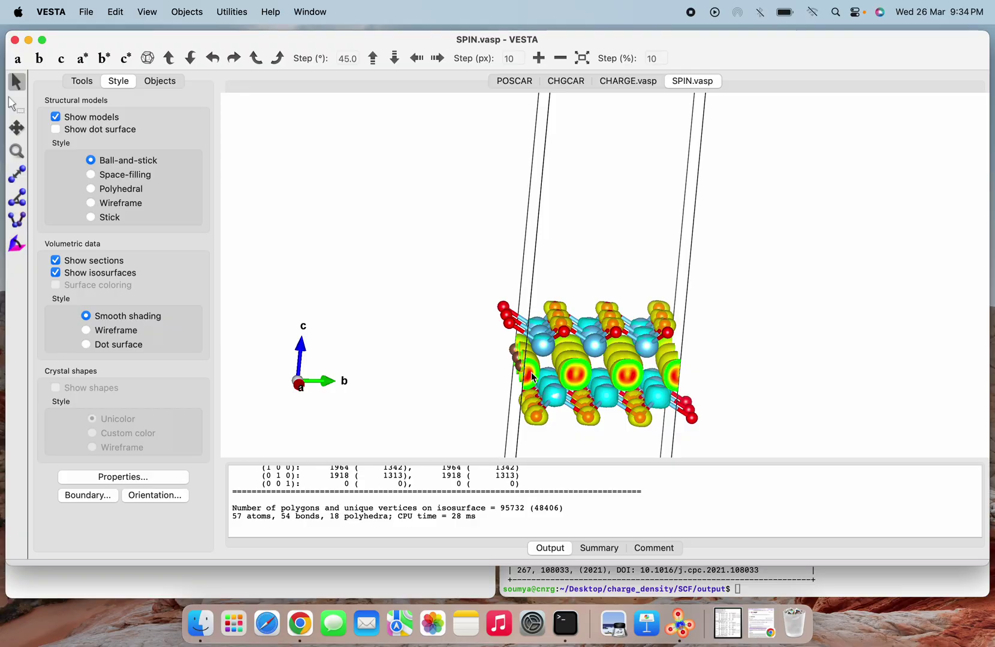
mouse_move(532, 376)
left_mouse_down()
mouse_move(711, 362)
mouse_move(527, 364)
mouse_move(644, 351)
mouse_move(528, 396)
mouse_move(552, 374)
mouse_move(537, 391)
left_mouse_up()
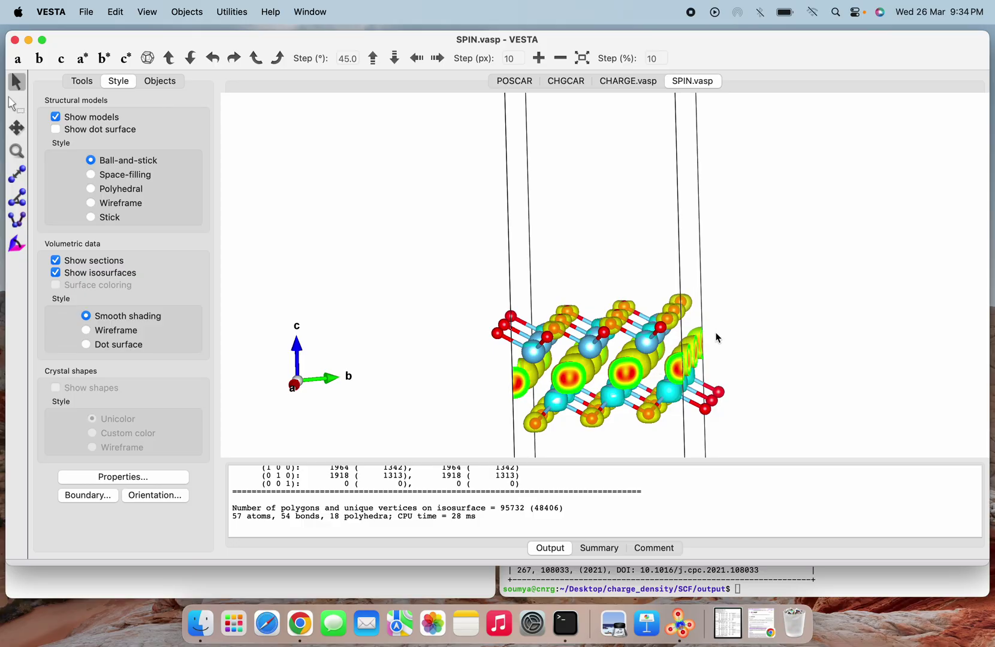
scroll(718, 338, "down", 5)
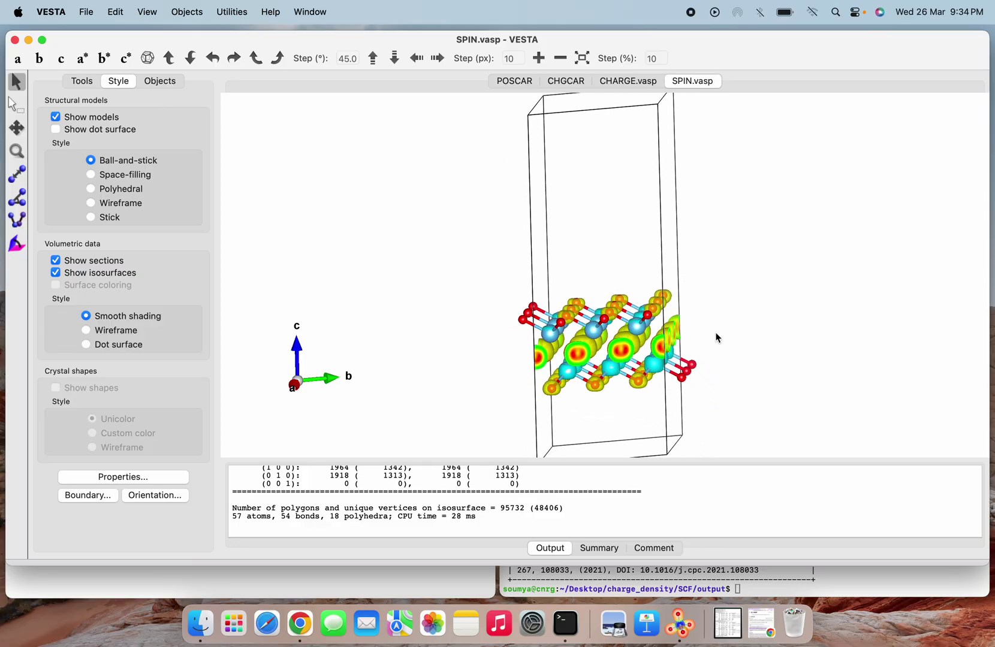